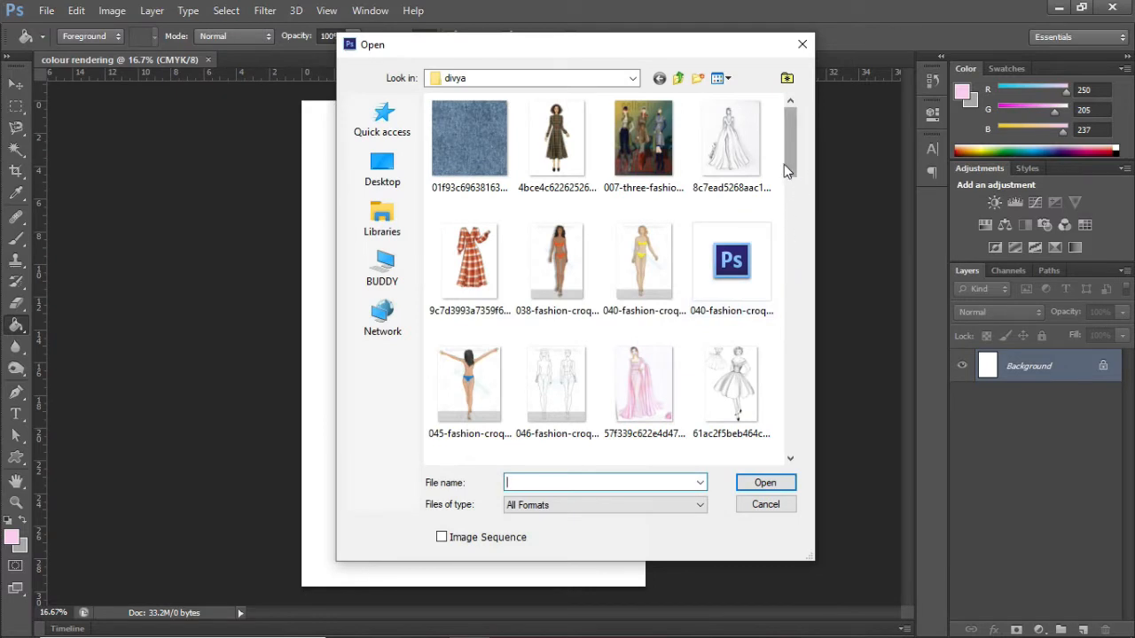
Step: Open the gown sketch 77c542c00cc8a50e082091c8a93a934a.jpg from the divya folder
drag(790, 173, 792, 202)
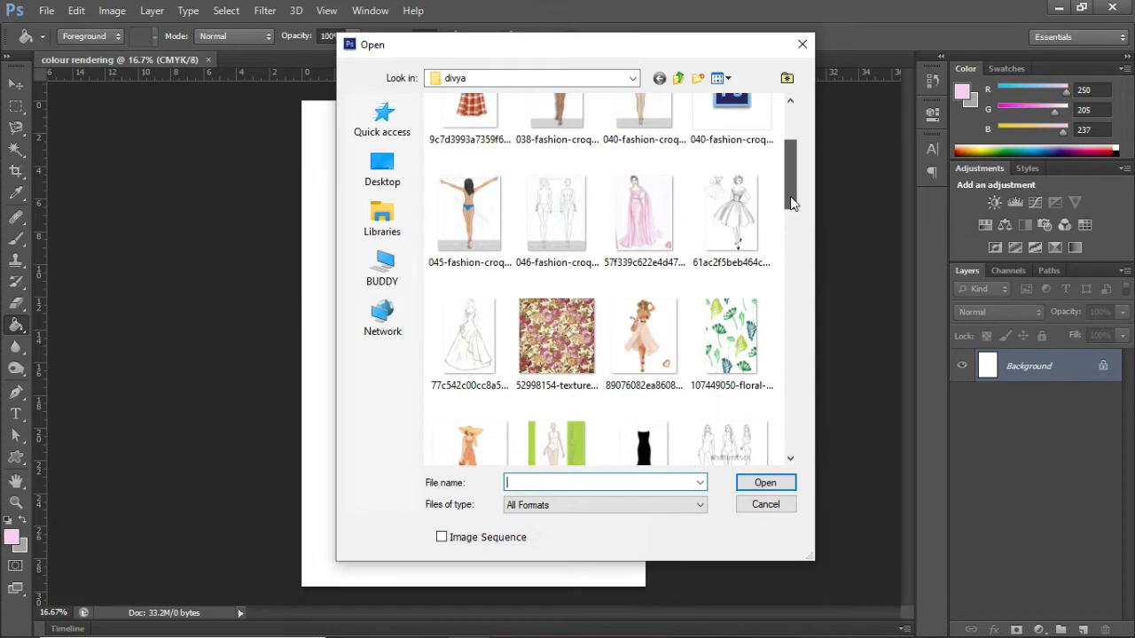
click(486, 331)
double_click(486, 331)
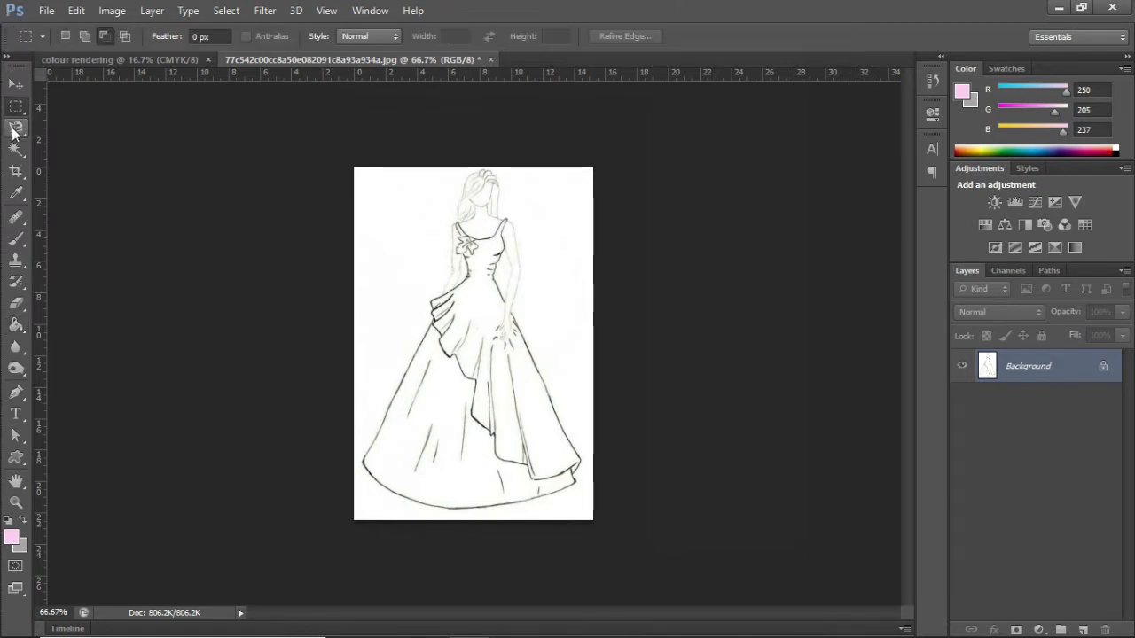
Step: Trace the figure with the Magnetic Lasso from the skirt's left hem corner along the hem, up the right side and around the head
click(14, 130)
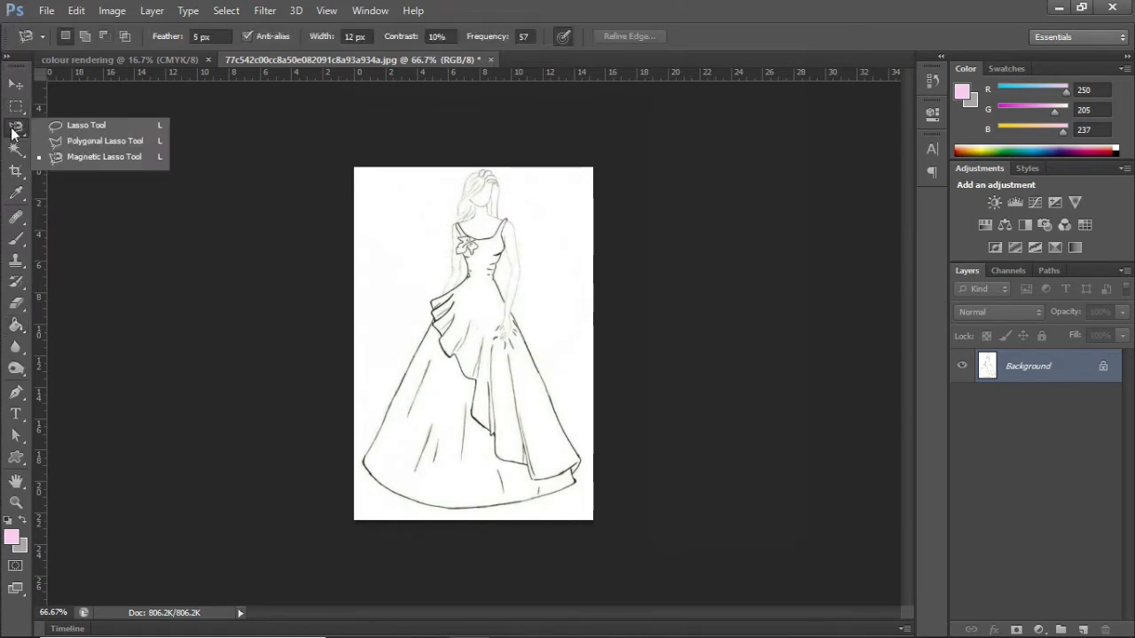
click(75, 156)
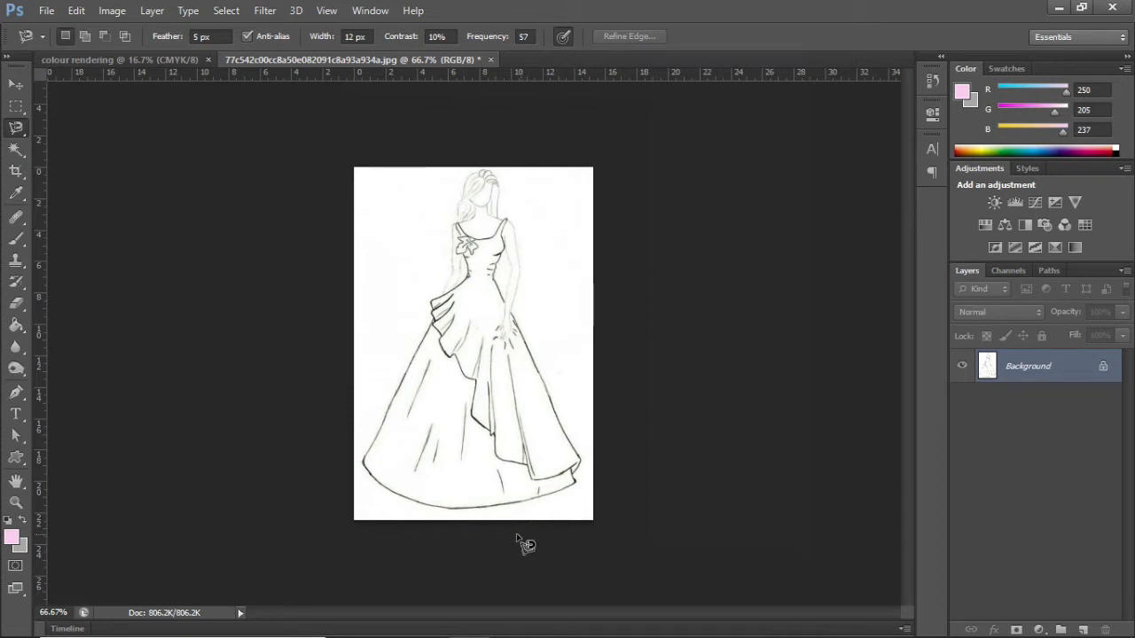
key(ctrl+plus)
key(ctrl+plus)
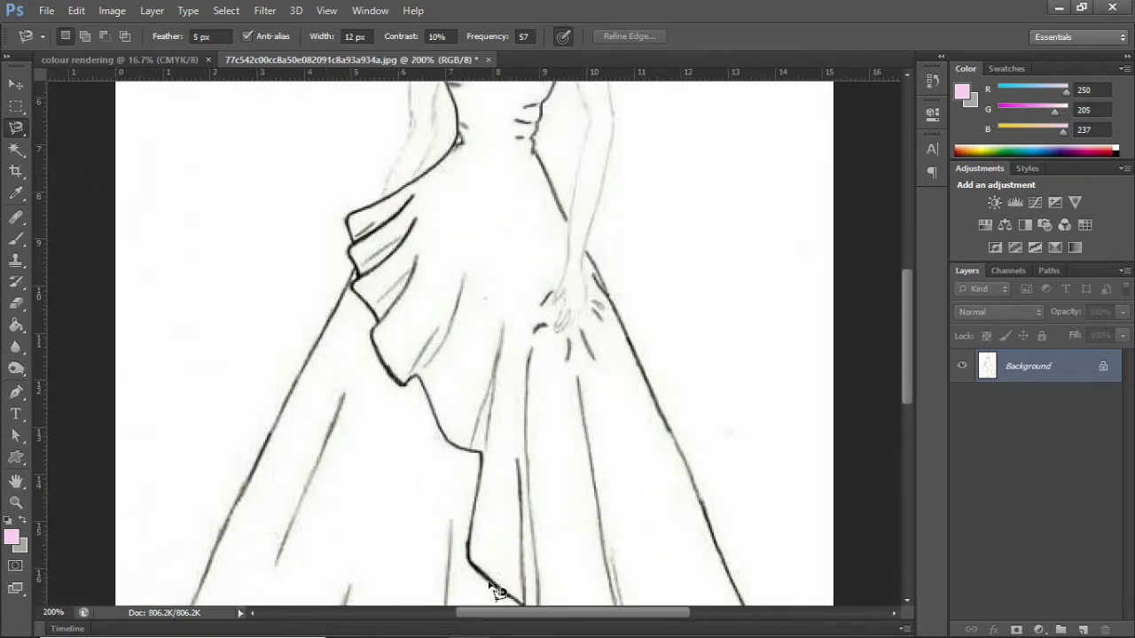
scroll(529, 565, down, 8)
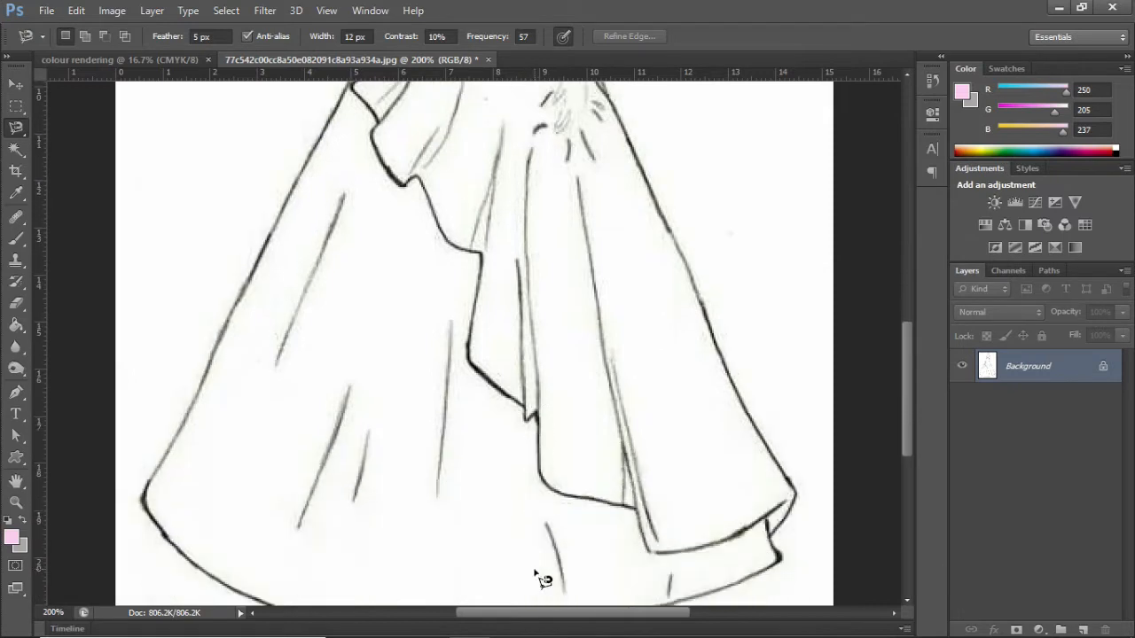
scroll(541, 567, down, 1)
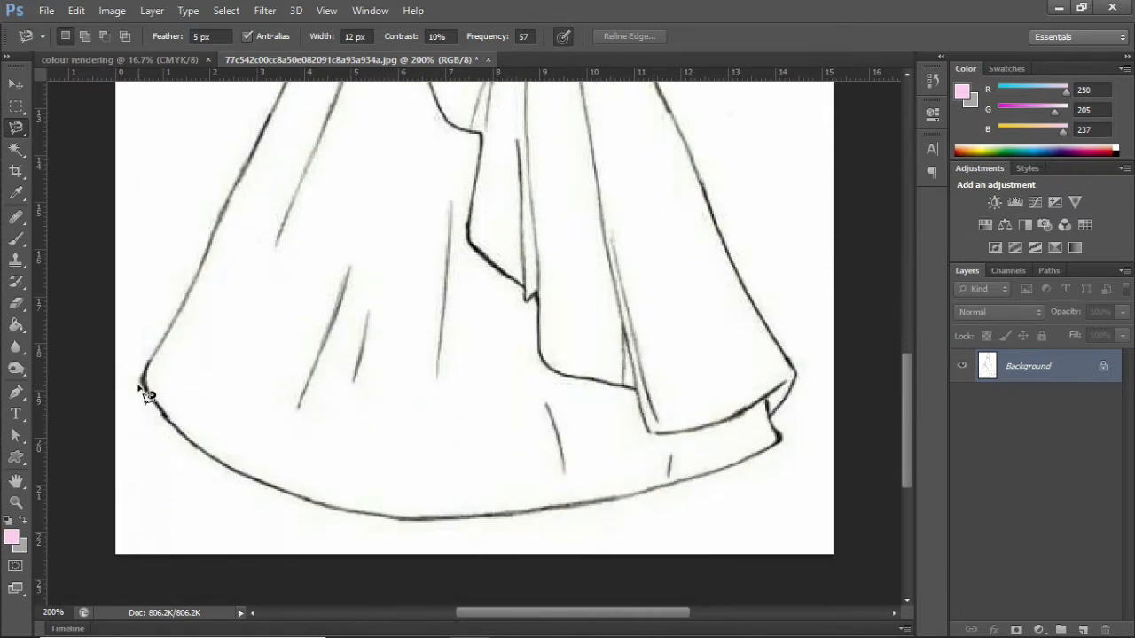
click(138, 384)
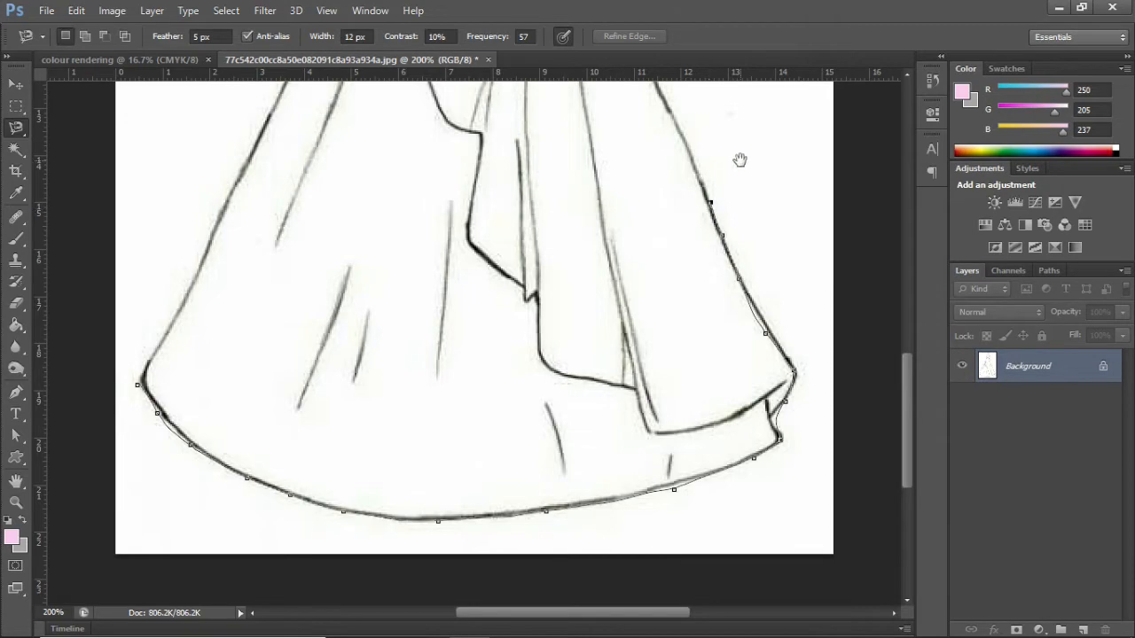
drag(739, 159, 836, 537)
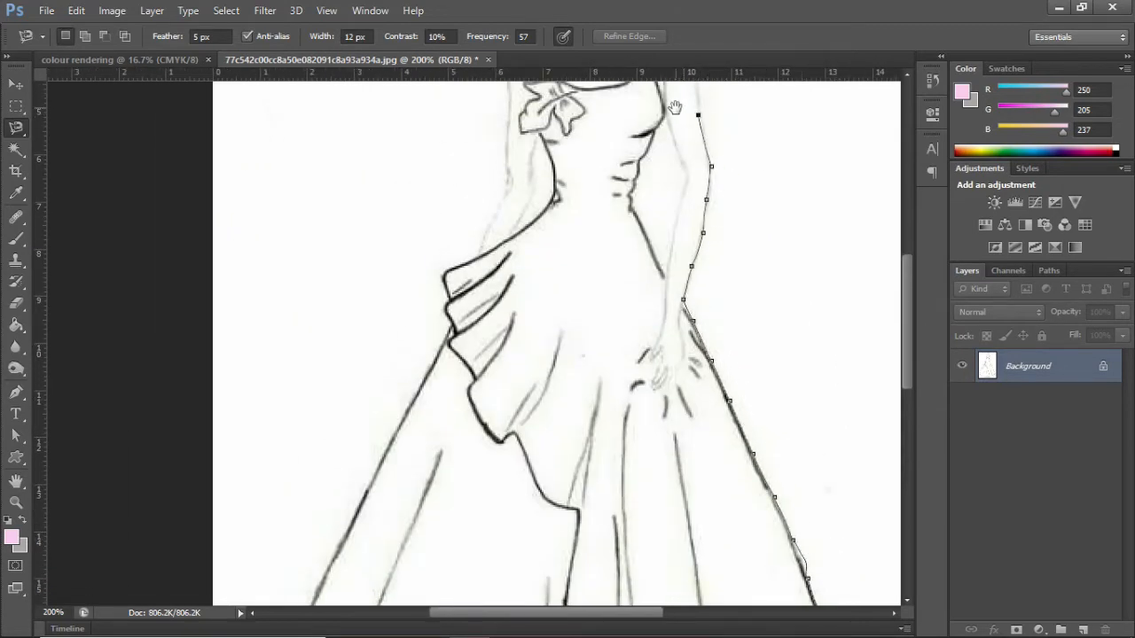
drag(675, 107, 714, 402)
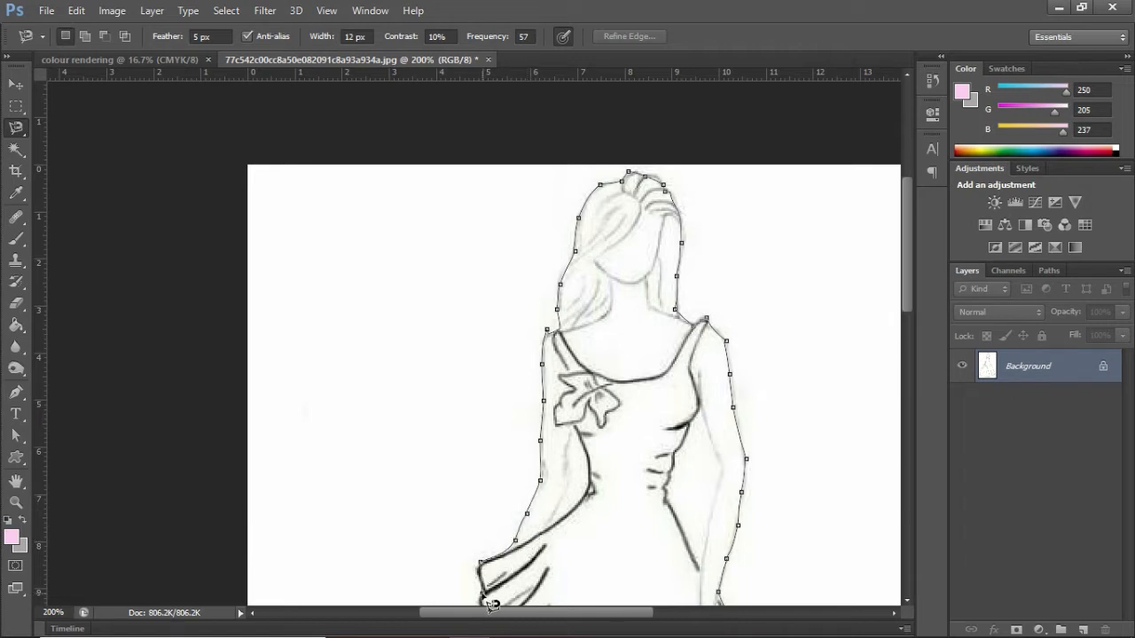
Step: Remove stray lasso anchor points, trace the skirt's left edge down to the hem, and close the selection around the figure
drag(515, 545, 467, 154)
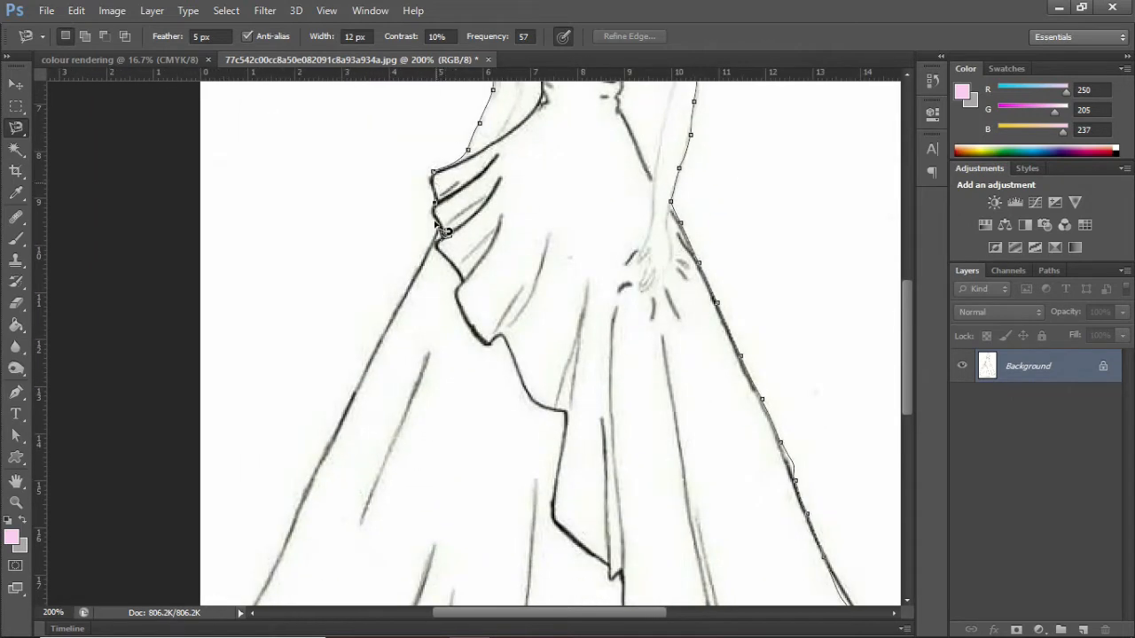
key(Delete)
key(Delete)
key(Delete)
key(Delete)
key(Delete)
key(Delete)
key(Delete)
key(Delete)
key(Delete)
key(Delete)
drag(339, 400, 384, 211)
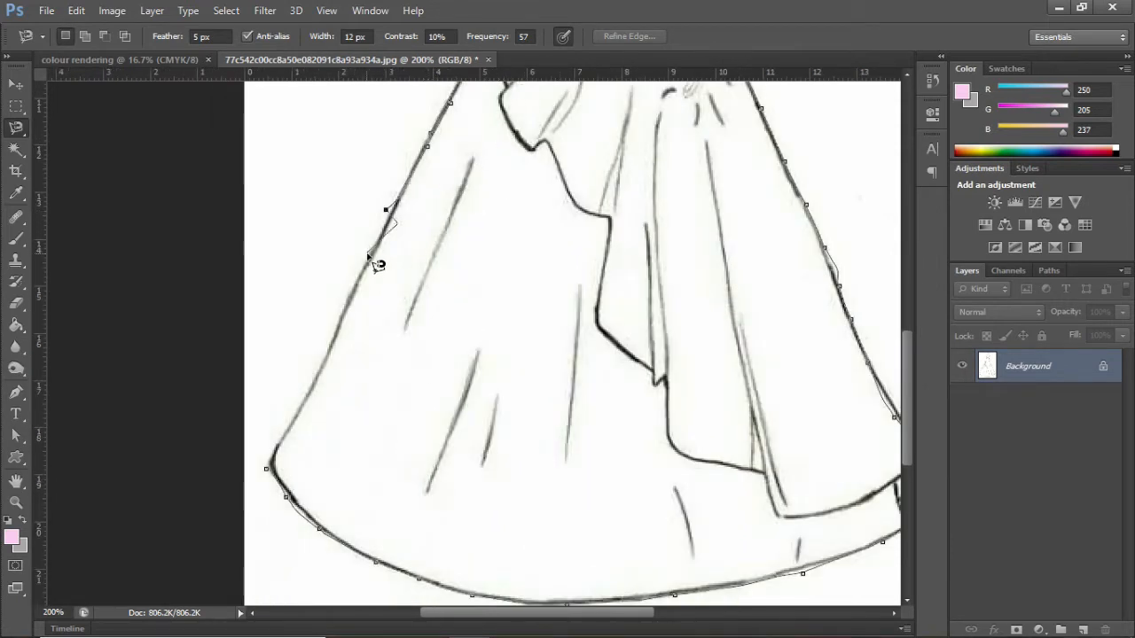
click(266, 468)
key(ctrl+minus)
key(ctrl+minus)
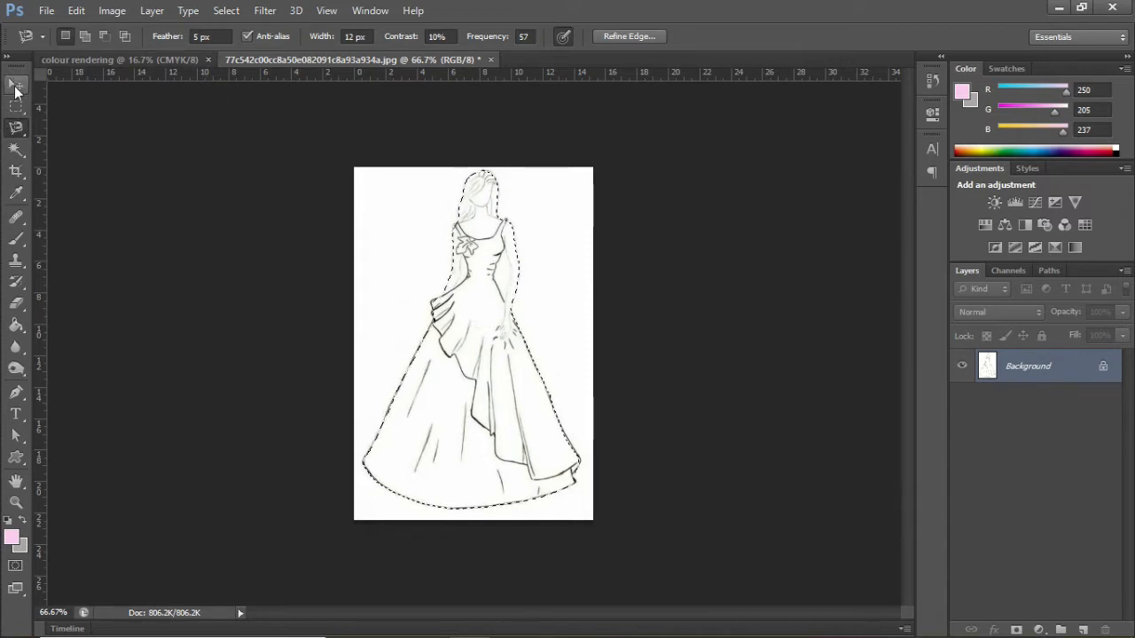
Step: Move the selected figure into the colour rendering document and enlarge it to nearly fill the page height
click(16, 85)
mouse_move(497, 348)
mouse_down()
mouse_move(373, 218)
mouse_move(171, 118)
mouse_move(133, 64)
mouse_move(99, 62)
mouse_move(115, 60)
mouse_move(531, 301)
mouse_move(506, 325)
mouse_up()
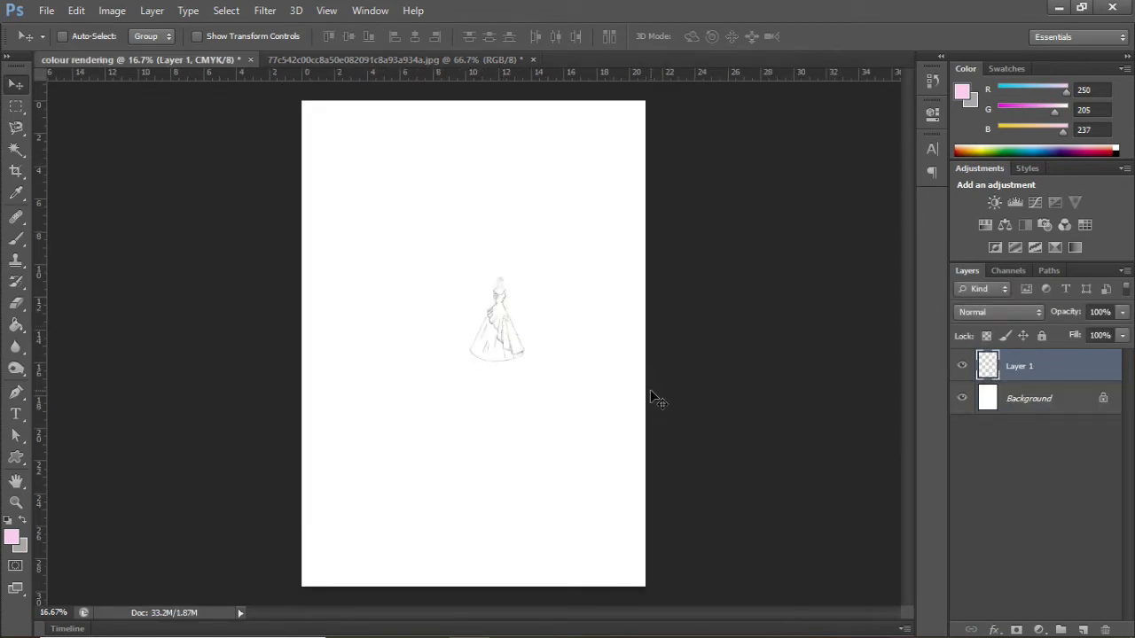
key(ctrl+t)
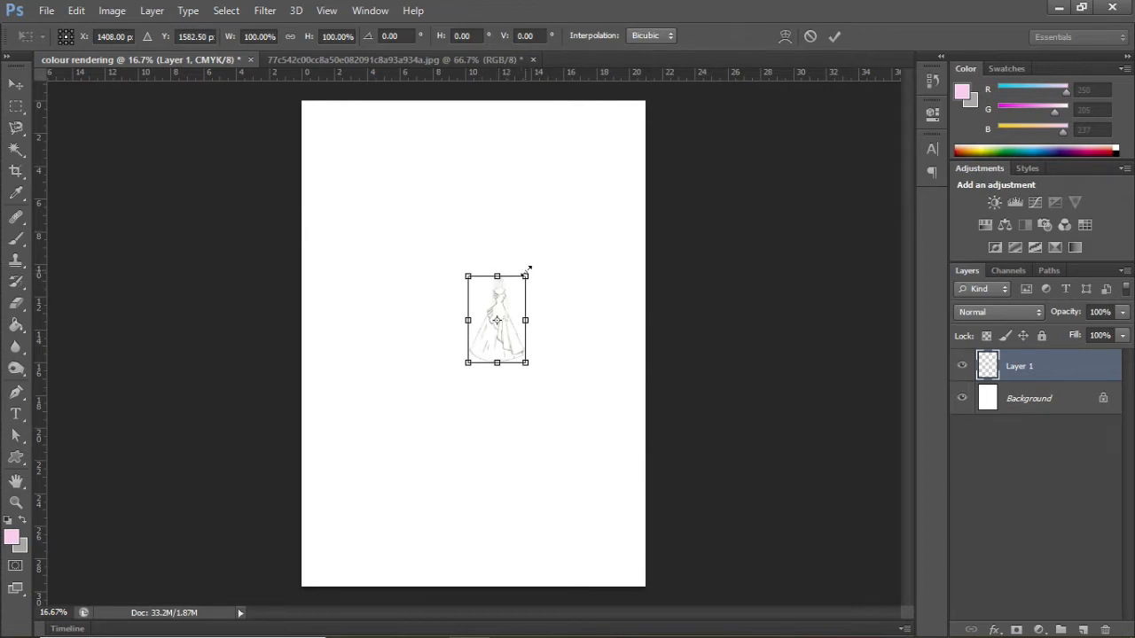
mouse_move(528, 275)
mouse_down()
mouse_move(524, 223)
mouse_move(546, 111)
mouse_up()
mouse_move(468, 362)
mouse_down()
mouse_move(431, 507)
mouse_move(332, 600)
mouse_move(326, 576)
mouse_up()
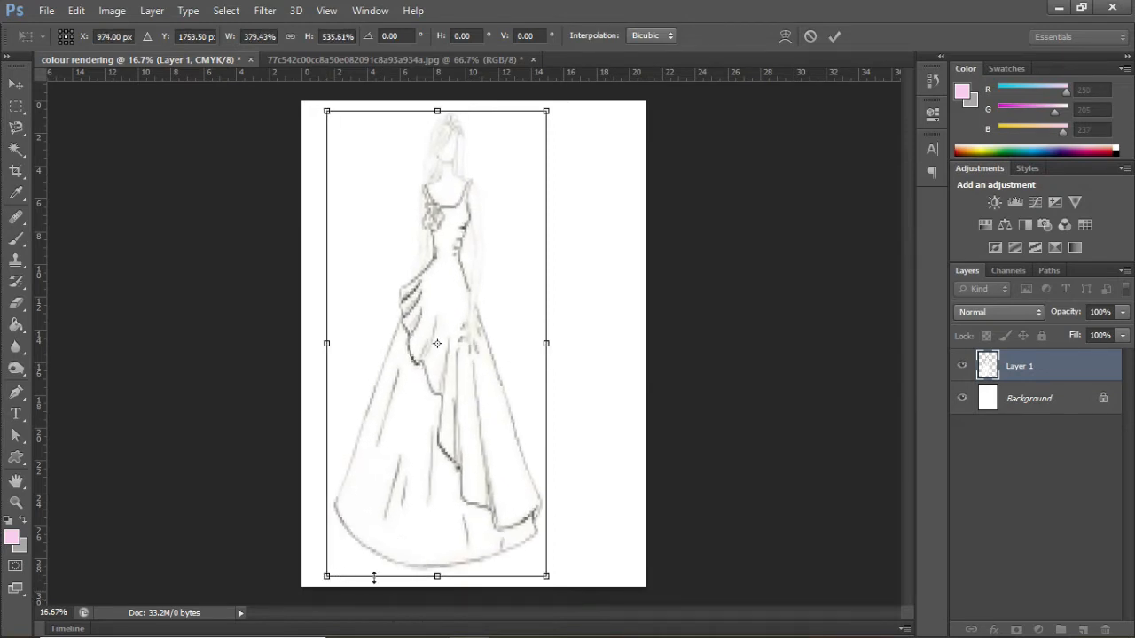
mouse_move(544, 577)
mouse_down()
mouse_move(601, 581)
mouse_move(606, 594)
mouse_up()
key(Return)
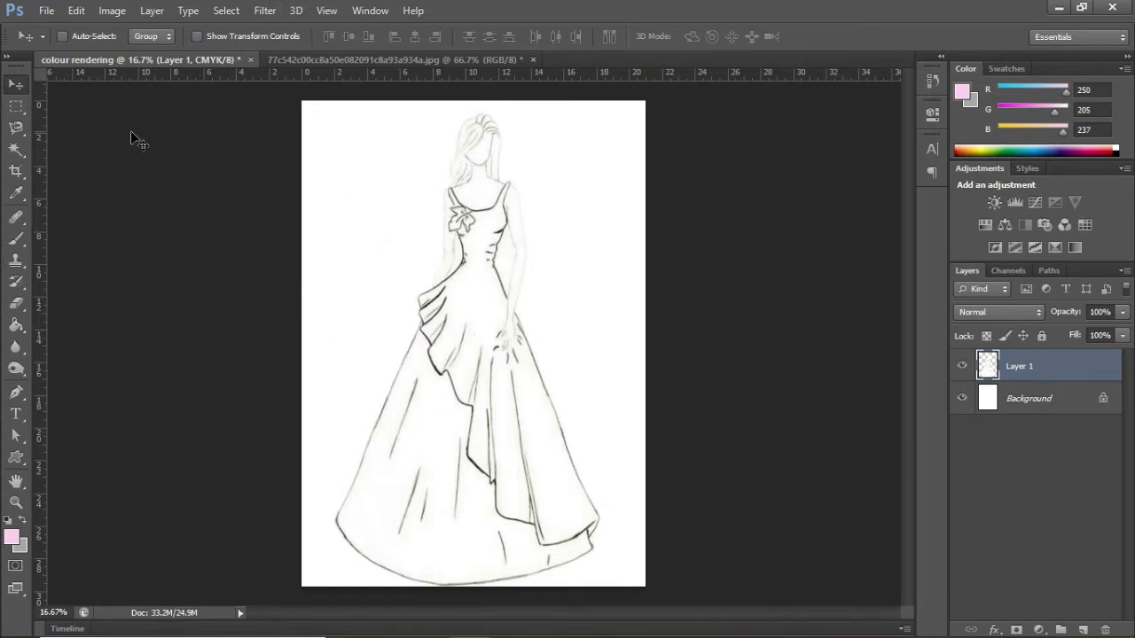
Step: Trace the underskirt with the Magnetic Lasso along the drape's wavy edge and back along the hem, removing a misplaced anchor point
click(12, 133)
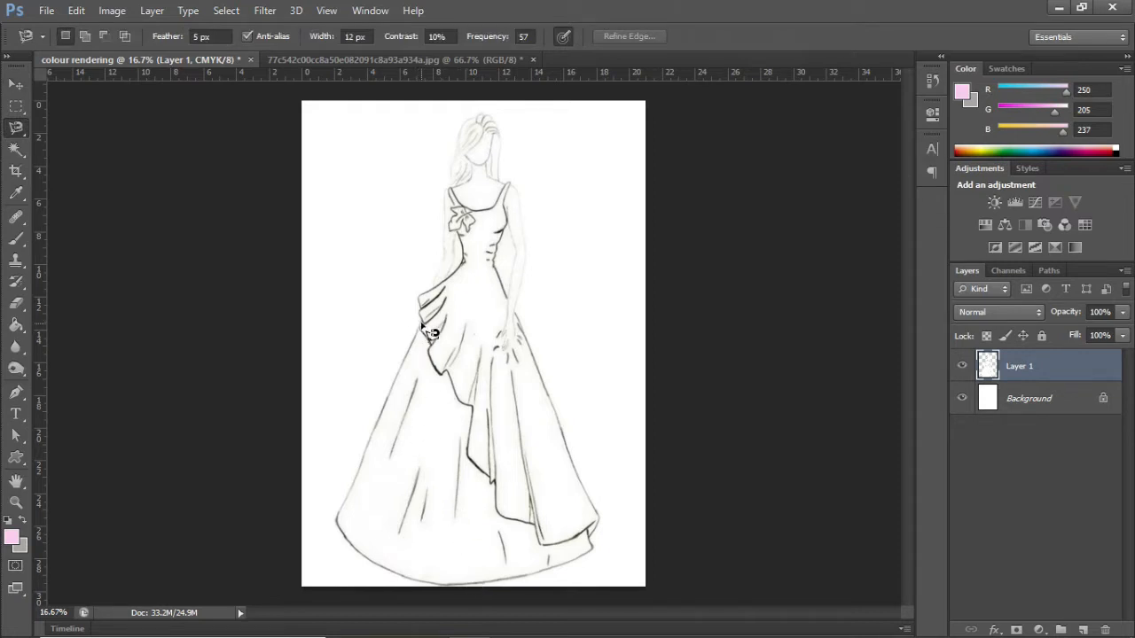
key(ctrl+plus)
key(ctrl+plus)
key(ctrl+plus)
drag(906, 318, 906, 368)
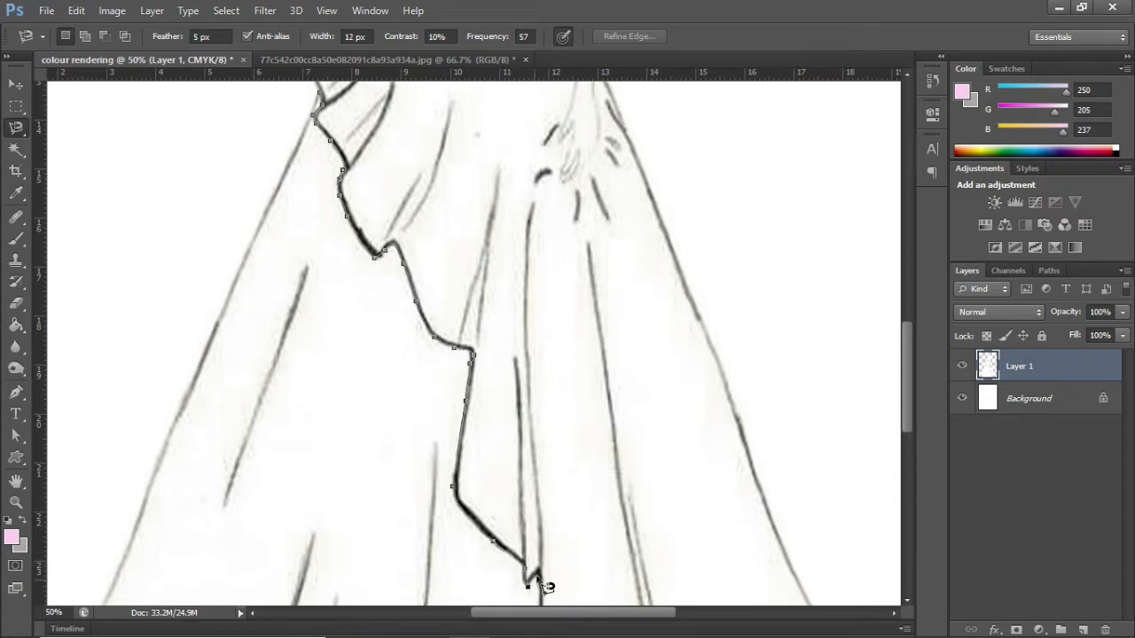
mouse_move(576, 473)
mouse_down()
mouse_move(604, 327)
mouse_move(544, 92)
mouse_up()
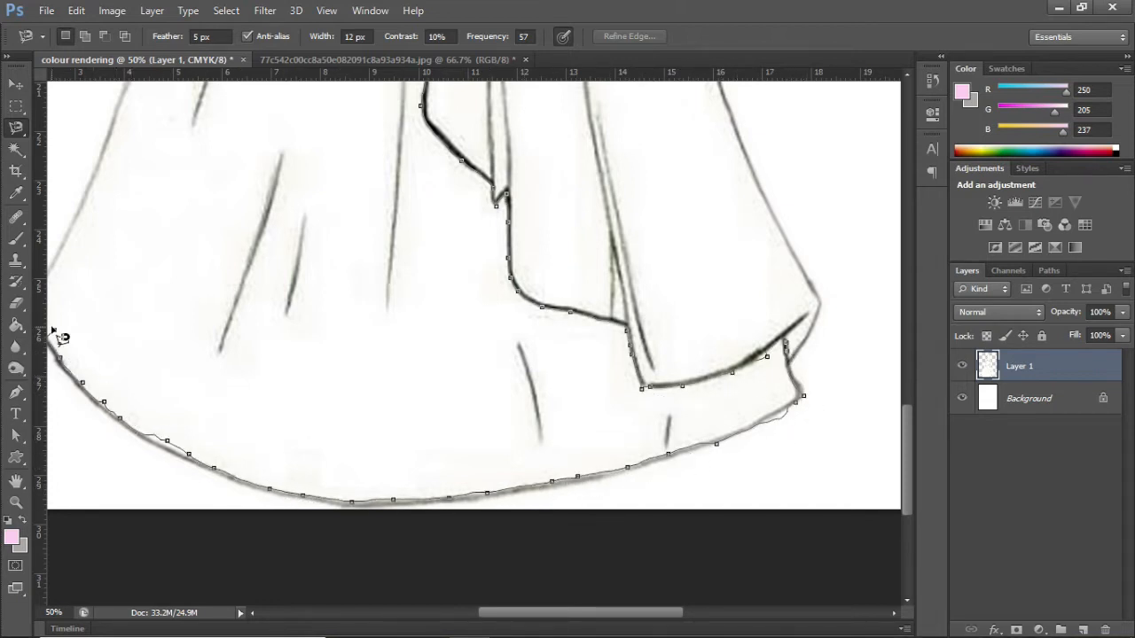
key(Delete)
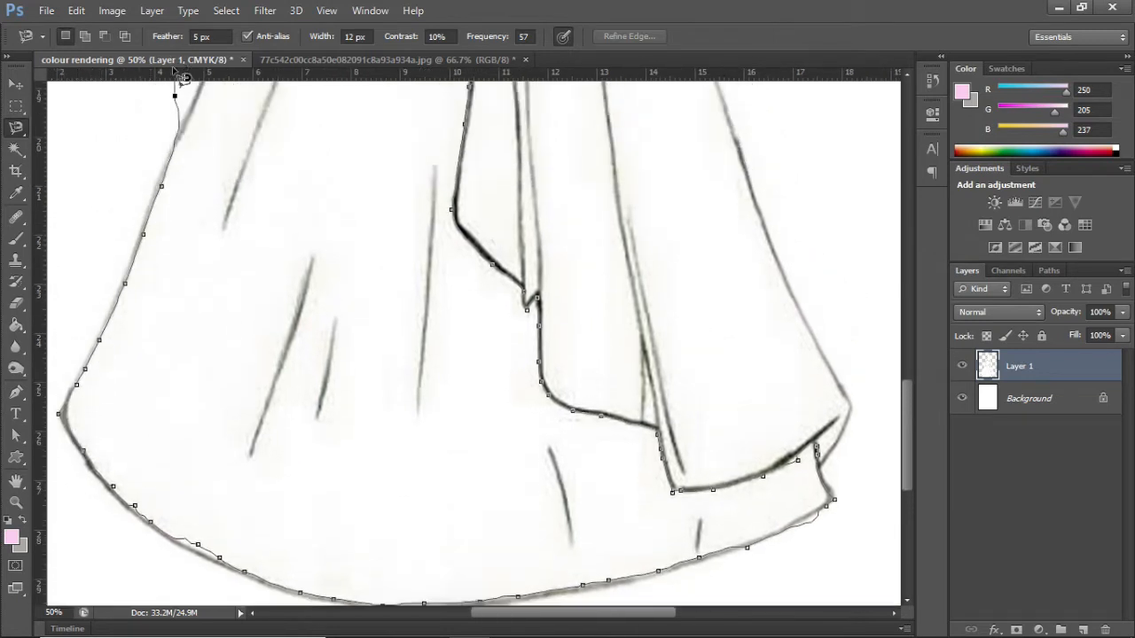
Step: Trace the underskirt's left edge up to the ruffle, removing misplaced anchor points, and close the selection
drag(222, 152, 224, 531)
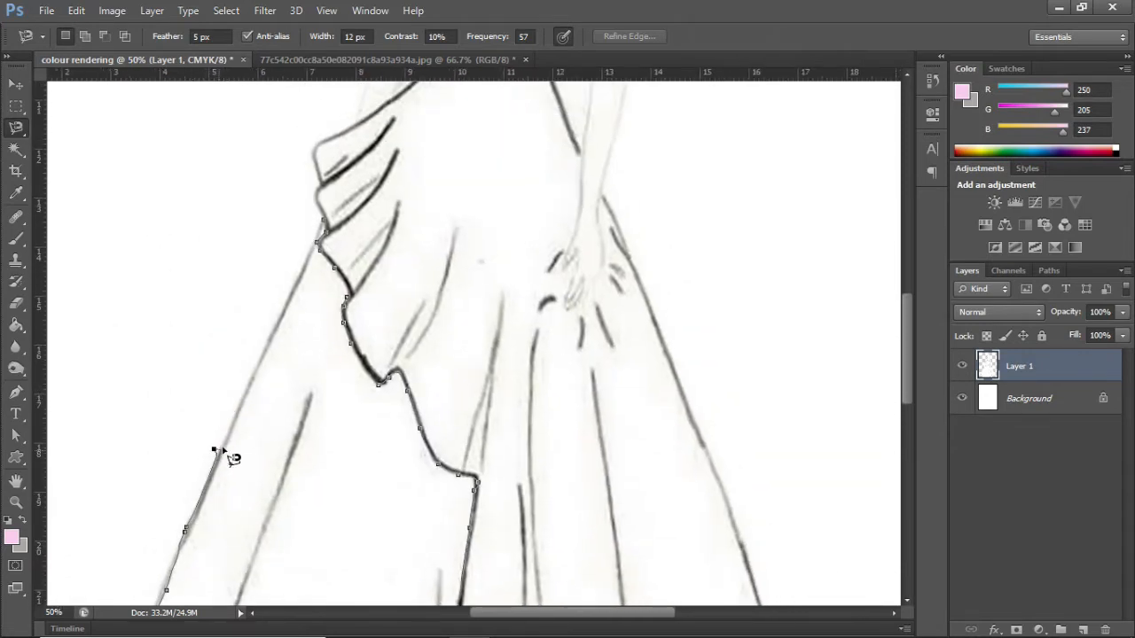
key(Delete)
key(Delete)
key(Delete)
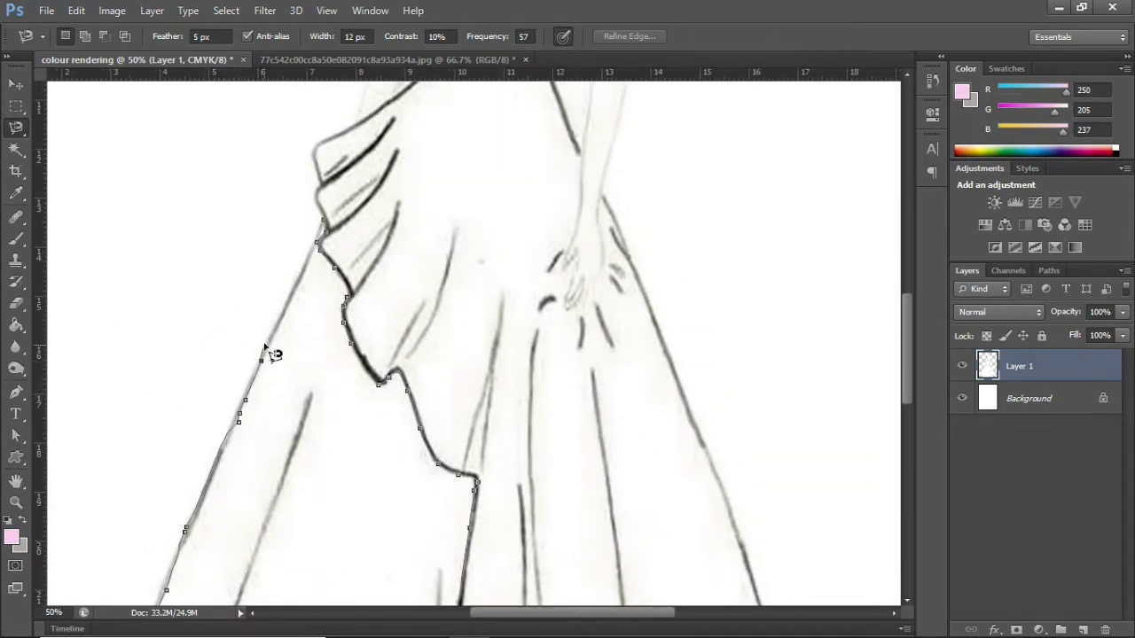
click(325, 221)
key(ctrl+minus)
key(ctrl+minus)
key(ctrl+minus)
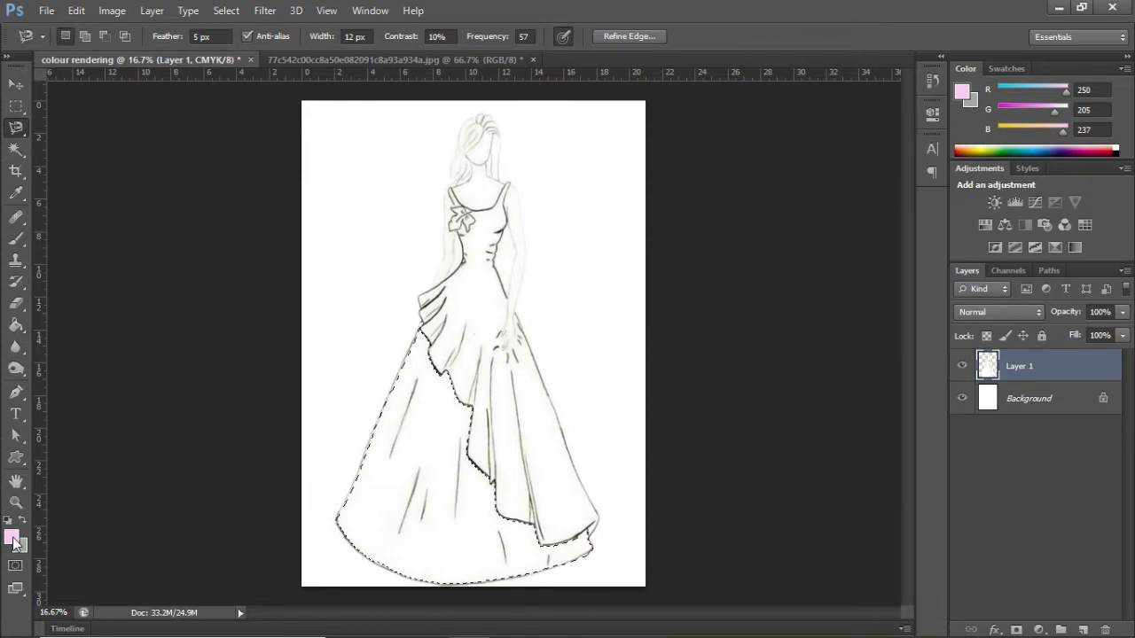
Step: Fill the selected underskirt with the pink foreground colour and add the orchid-and-butterfly pattern over it with the Paint Bucket
key(alt)
key(alt+BackSpace)
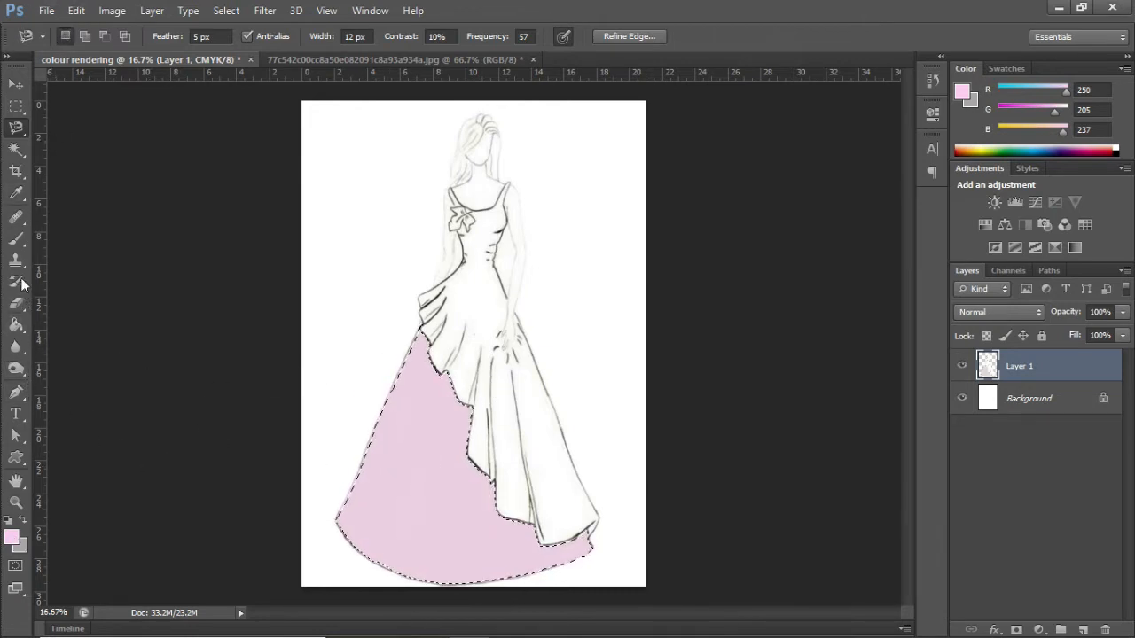
click(11, 328)
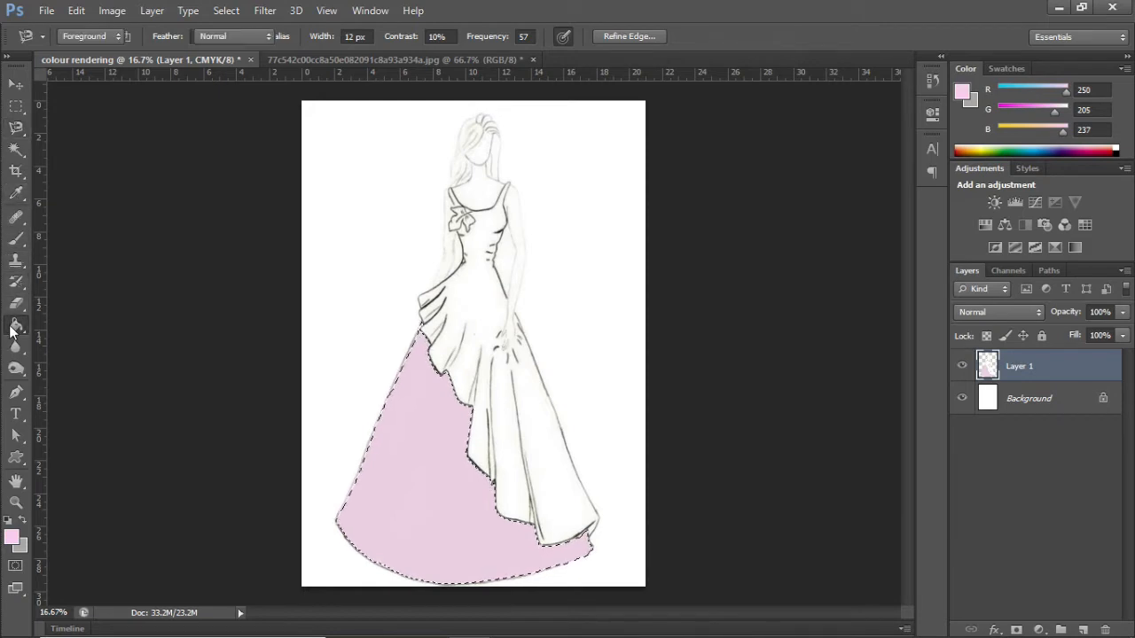
click(119, 36)
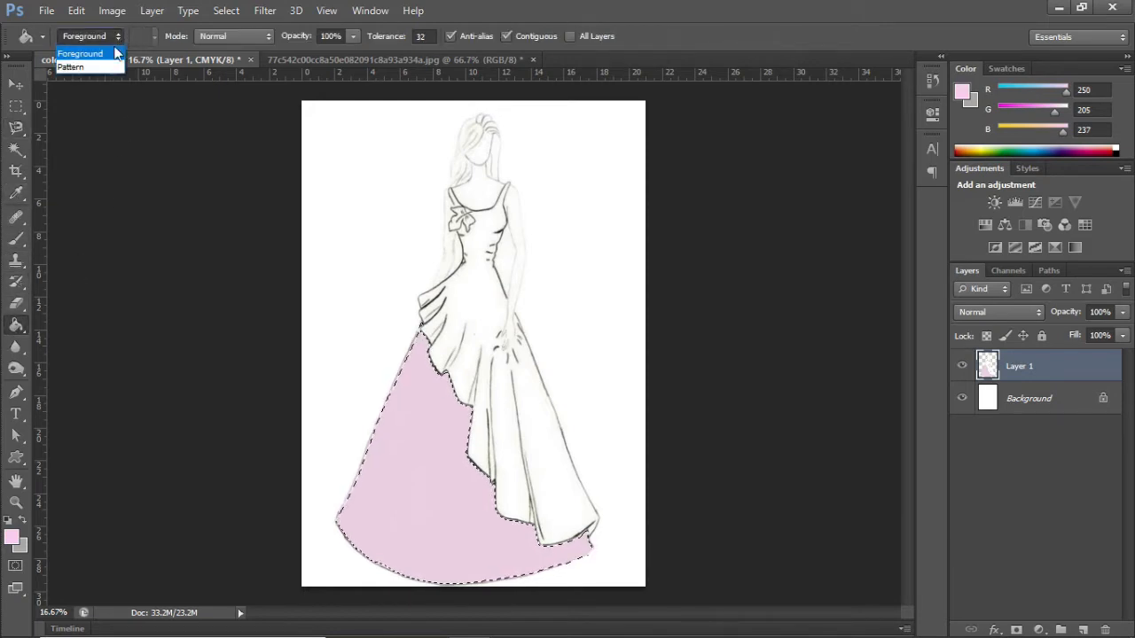
click(100, 68)
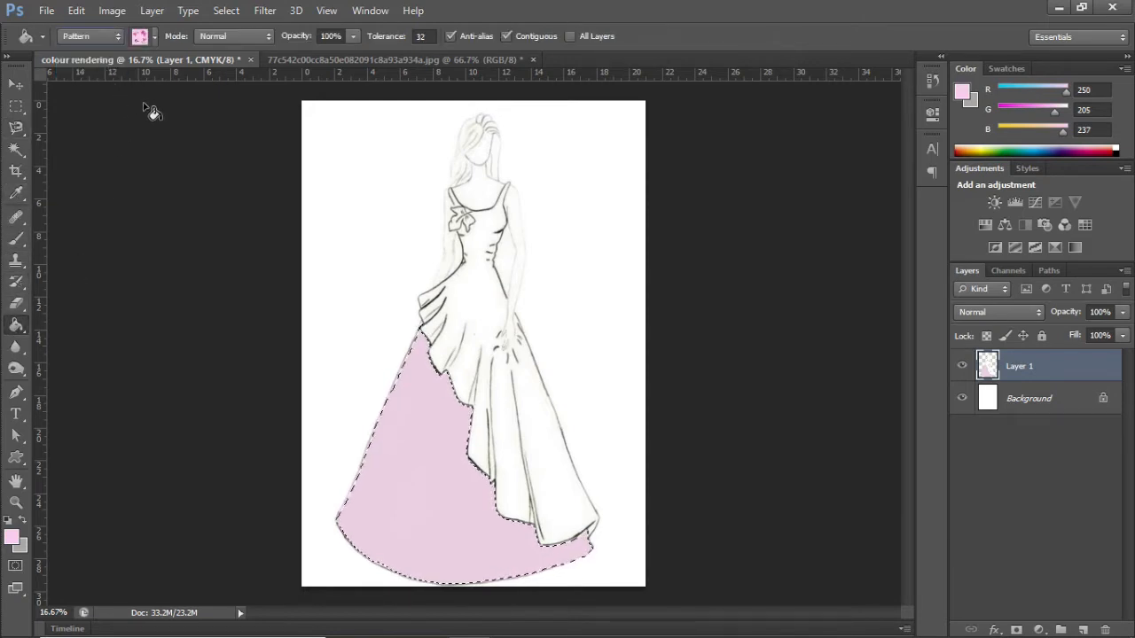
click(394, 429)
Step: Start a Pen tool path at the outer tip of the top ruffle, redoing the first attempt, and follow the ruffle's left edge
key(ctrl+plus)
key(ctrl+plus)
key(ctrl+plus)
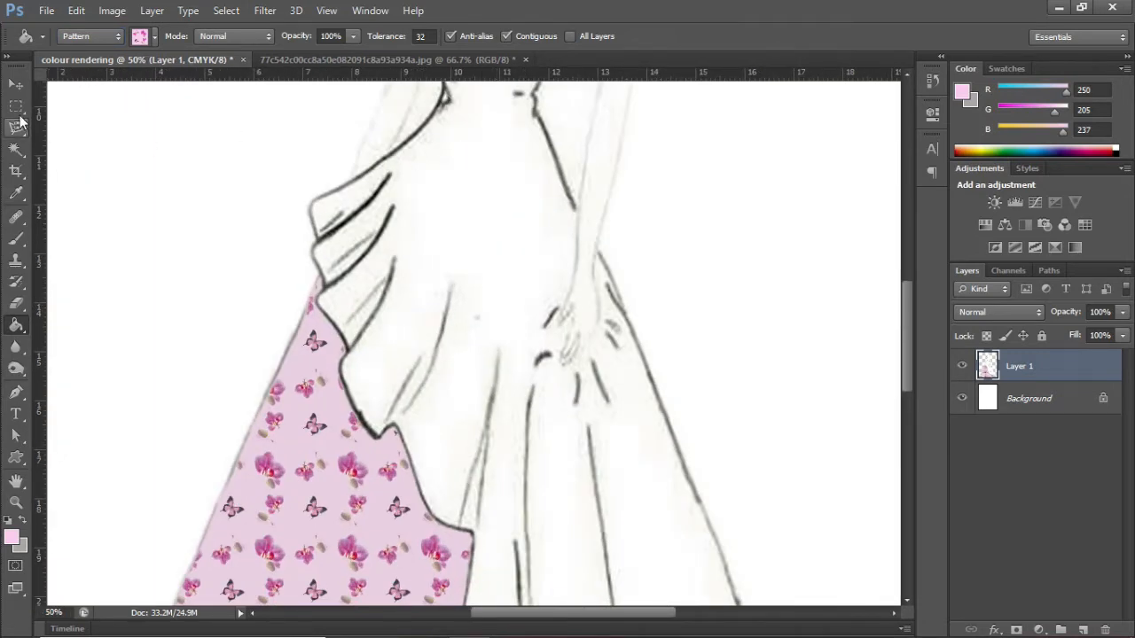
click(18, 394)
right_click(21, 396)
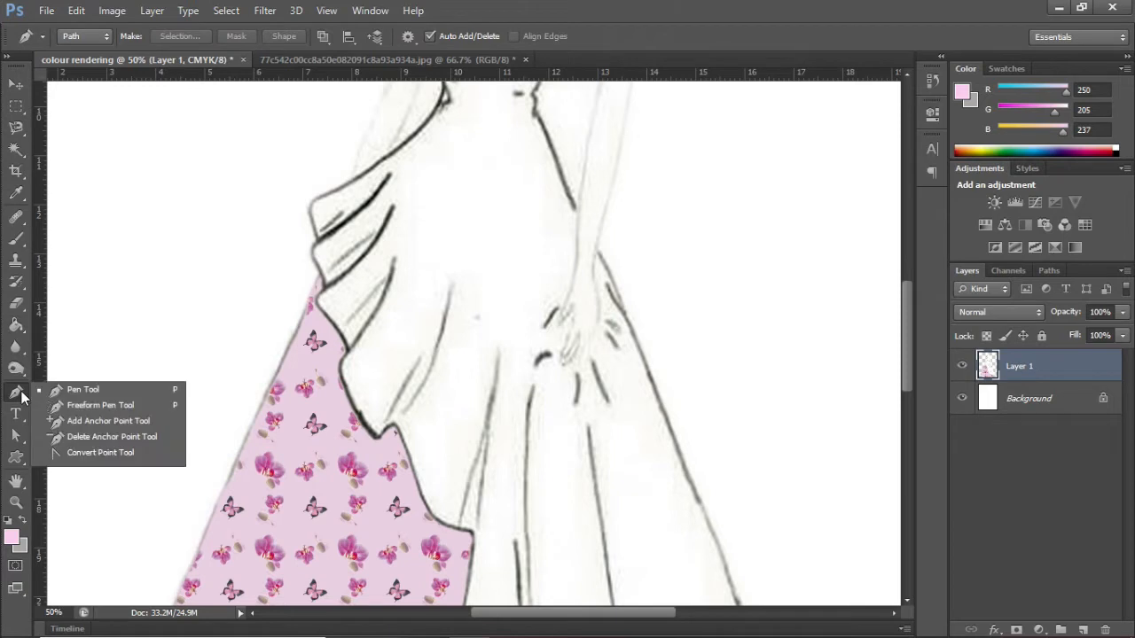
click(53, 391)
click(307, 206)
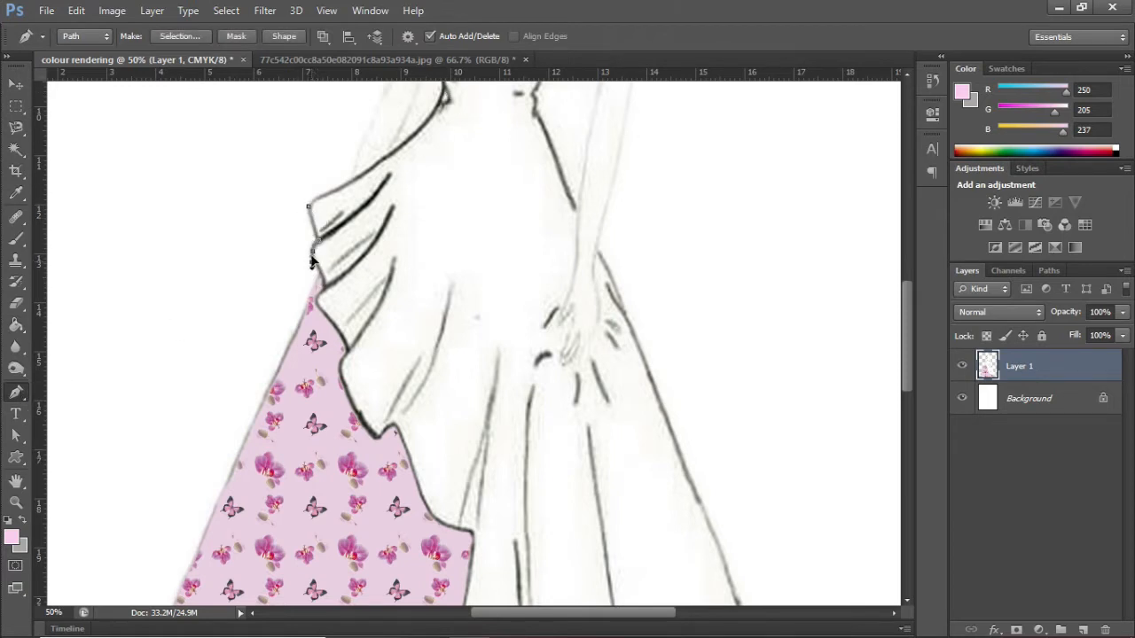
key(ctrl+z)
click(309, 201)
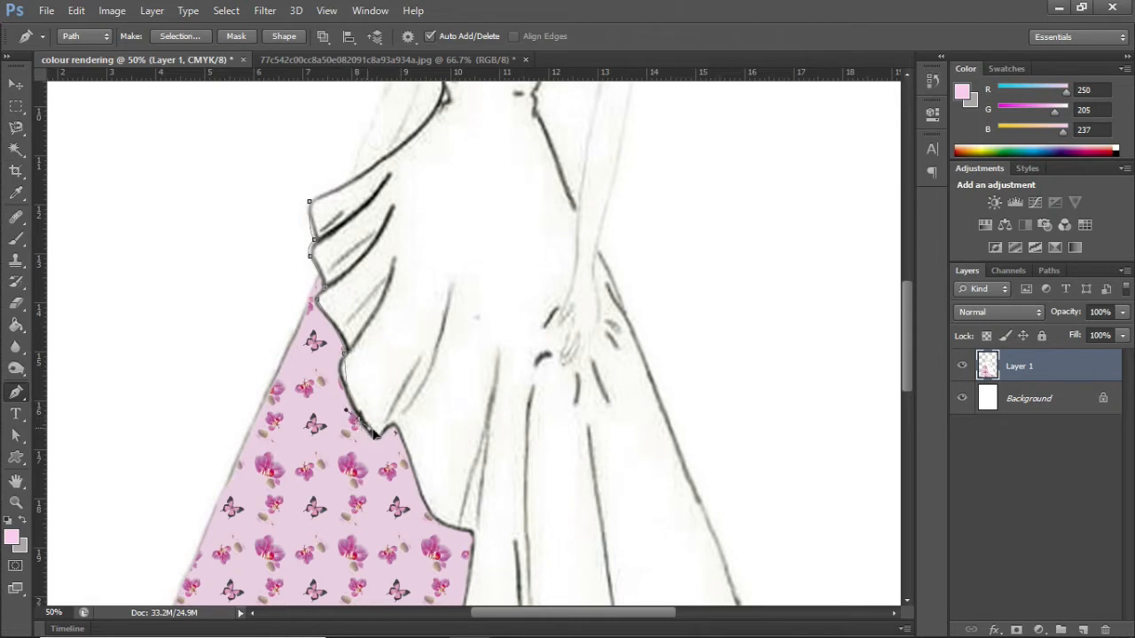
Step: Continue the pen path along the drape's curved edge from the lowest ruffle fold to the next corner, cutting the direction handles at corners
drag(391, 453, 402, 491)
drag(402, 486, 391, 408)
alt+click(387, 432)
click(410, 450)
drag(410, 502, 524, 533)
alt+click(471, 534)
Step: Continue the pen path down the drape's cascading inner edge from the middle corner to the lowest fold above the hem
scroll(474, 534, down, 5)
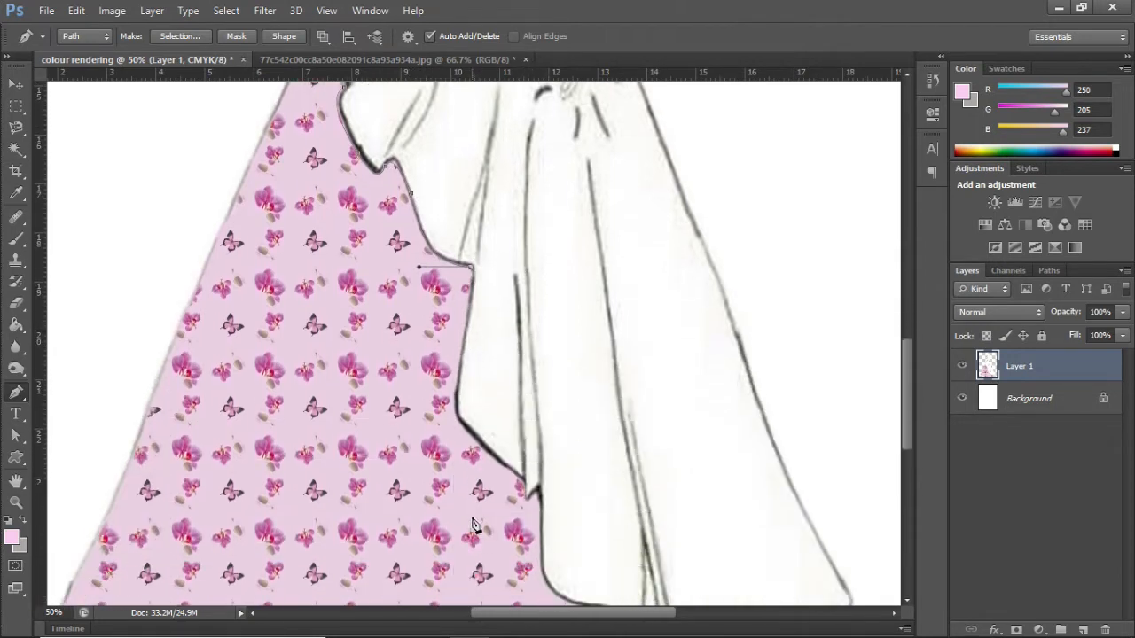
drag(461, 425, 485, 401)
mouse_move(526, 498)
mouse_down()
mouse_move(522, 524)
mouse_move(535, 532)
mouse_move(535, 502)
mouse_move(520, 521)
mouse_move(539, 493)
mouse_up()
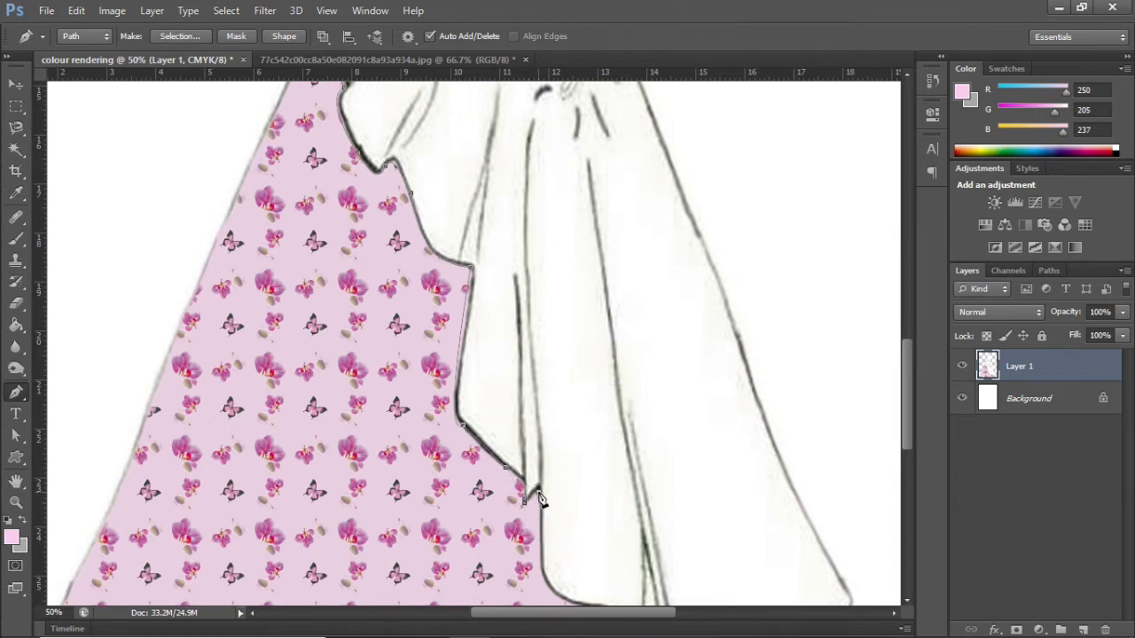
click(543, 581)
scroll(542, 581, down, 3)
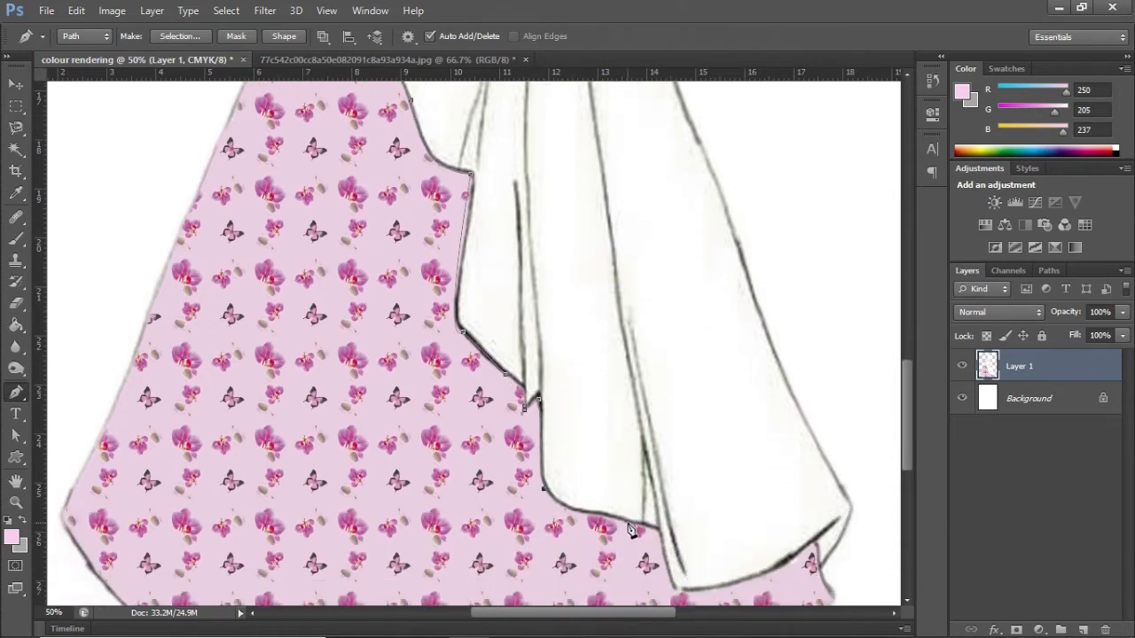
click(657, 532)
Step: Trace the drape's bottom hem from the lowest fold to its outer corner
drag(680, 590, 683, 601)
drag(813, 544, 844, 502)
click(814, 545)
click(853, 510)
Step: Trace the drape's long outer edge from the hem corner up to where the skirt meets the wrist
drag(696, 356, 545, 399)
drag(630, 404, 629, 389)
alt+click(631, 404)
drag(700, 333, 793, 487)
click(649, 354)
click(563, 139)
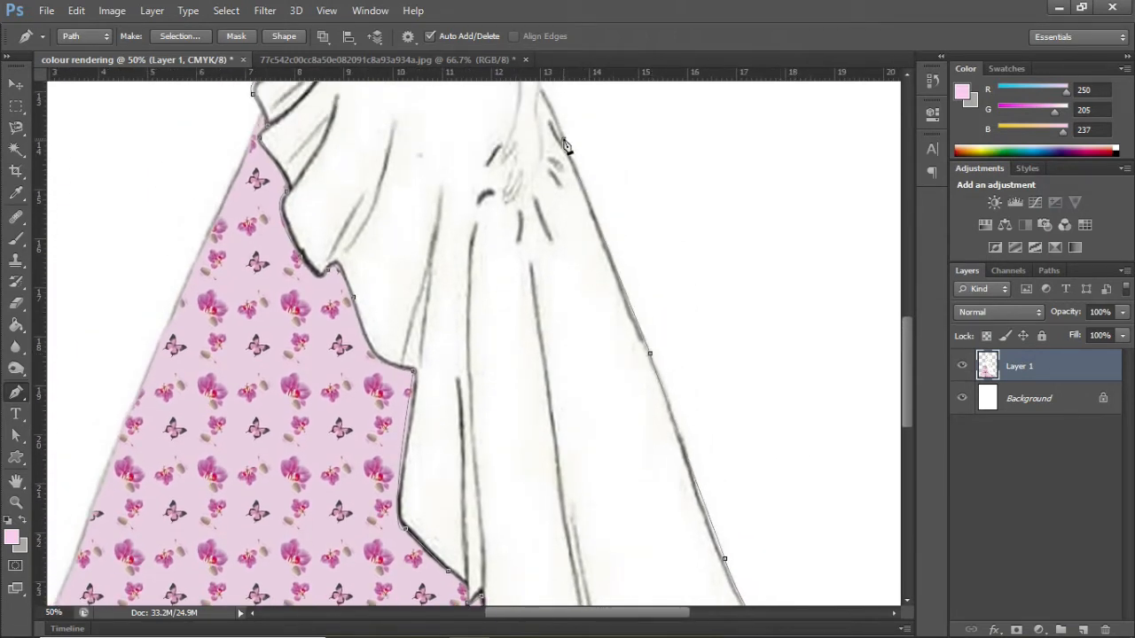
click(539, 86)
Step: Trace the pen path around the hand and fingers resting on the skirt, cutting direction handles at the fingertips
click(537, 111)
drag(542, 158, 536, 160)
alt+click(542, 158)
drag(519, 210, 502, 200)
alt+click(510, 204)
click(520, 175)
alt+click(515, 145)
drag(500, 166, 506, 168)
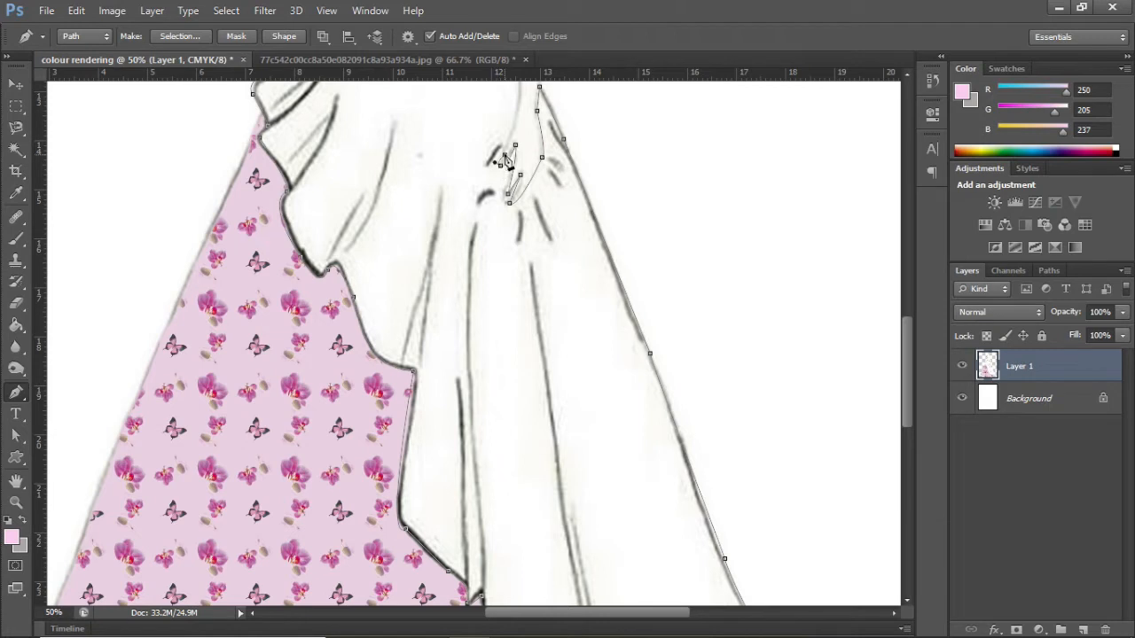
click(512, 125)
Step: Continue the pen path along the inner forearm and the hip line up to the waist
scroll(512, 125, up, 5)
drag(520, 196, 514, 164)
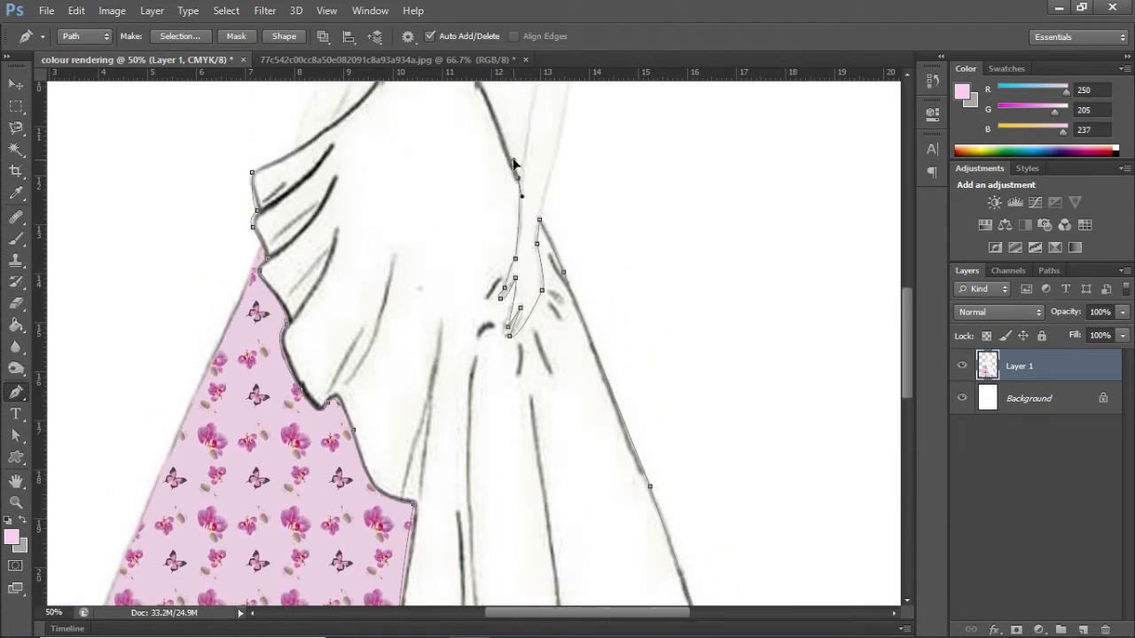
scroll(519, 183, up, 5)
drag(481, 218, 474, 211)
alt+click(482, 217)
click(481, 200)
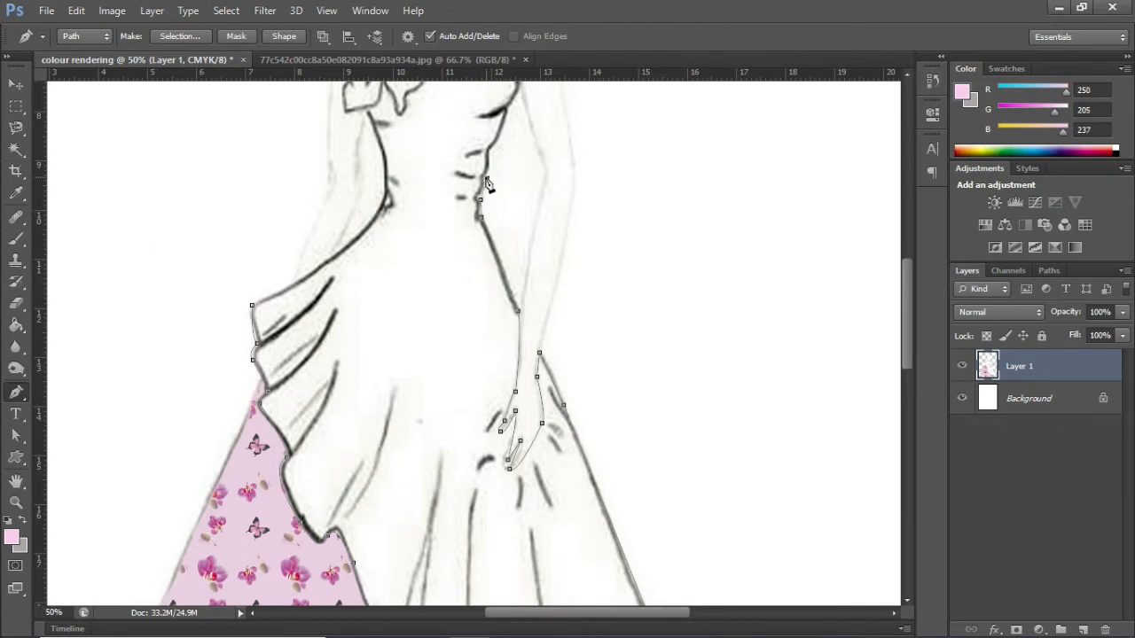
Step: Trace the bodice's side from the waist past the bust and around the top of the shoulder strap
click(485, 177)
click(491, 152)
click(508, 108)
scroll(513, 115, up, 4)
click(518, 196)
click(508, 154)
click(524, 87)
scroll(524, 95, up, 2)
click(515, 131)
Step: Follow the curved neckline to the opposite shoulder strap and trace around that strap down to the flower
click(480, 184)
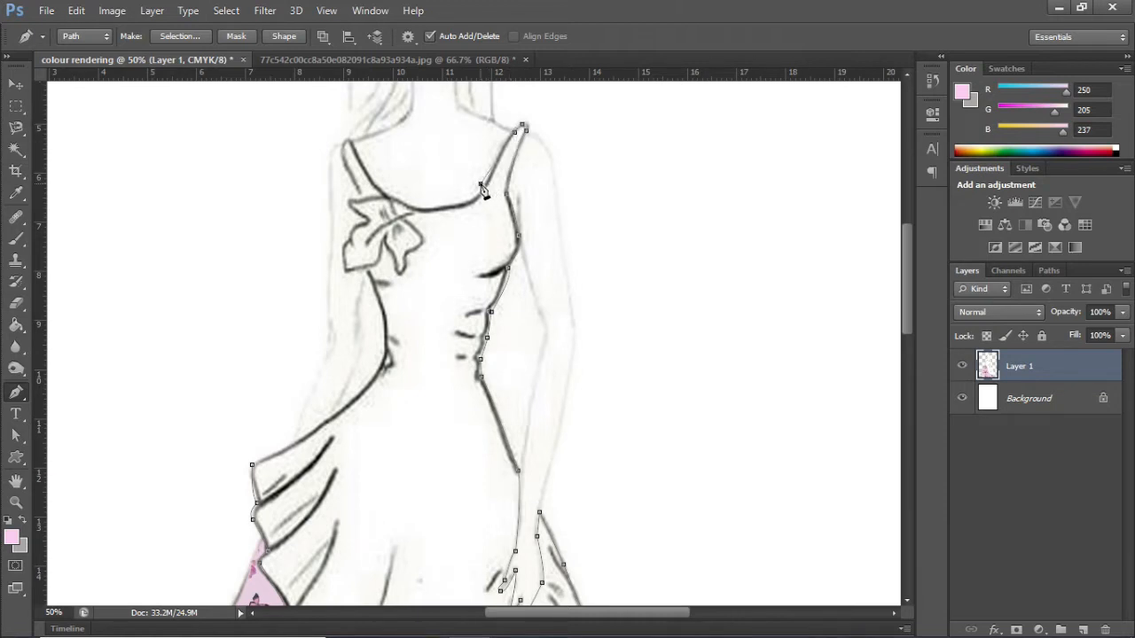
drag(373, 176, 316, 121)
alt+click(374, 176)
click(351, 137)
drag(344, 167, 355, 183)
alt+click(344, 167)
click(359, 191)
Step: Trace along the inner petals of the bodice flower so that it stays outside the path
click(397, 209)
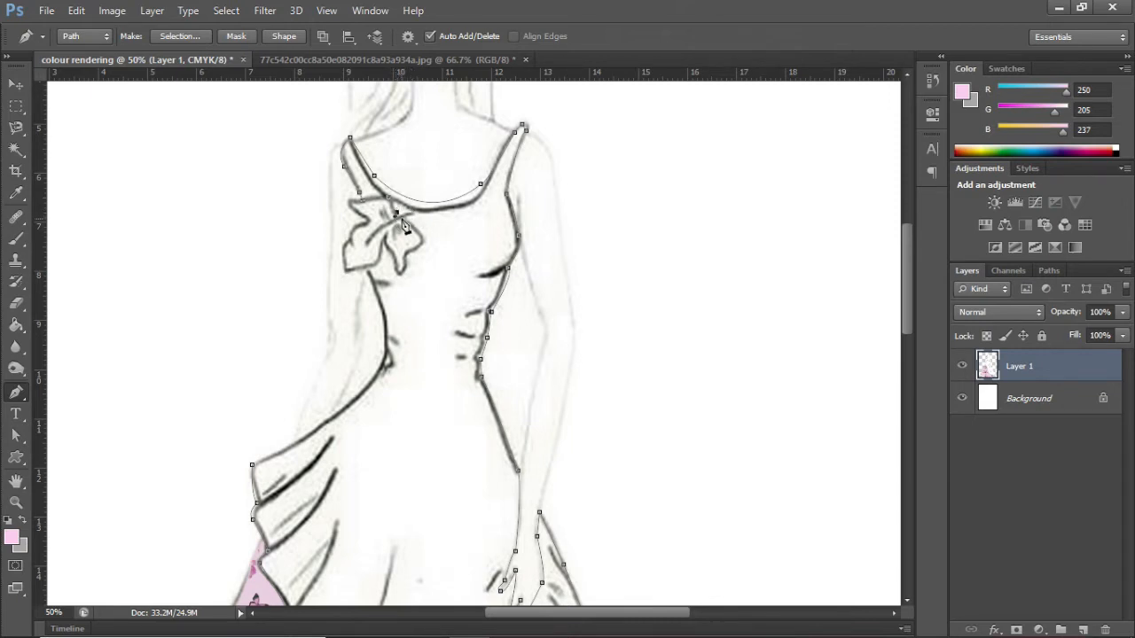
click(411, 215)
drag(423, 244, 419, 251)
click(408, 256)
click(386, 236)
drag(380, 266, 377, 269)
click(366, 271)
Step: Close the path down the bodice side and hip to the ruffle tip and convert it to a selection
click(384, 324)
drag(351, 402, 317, 431)
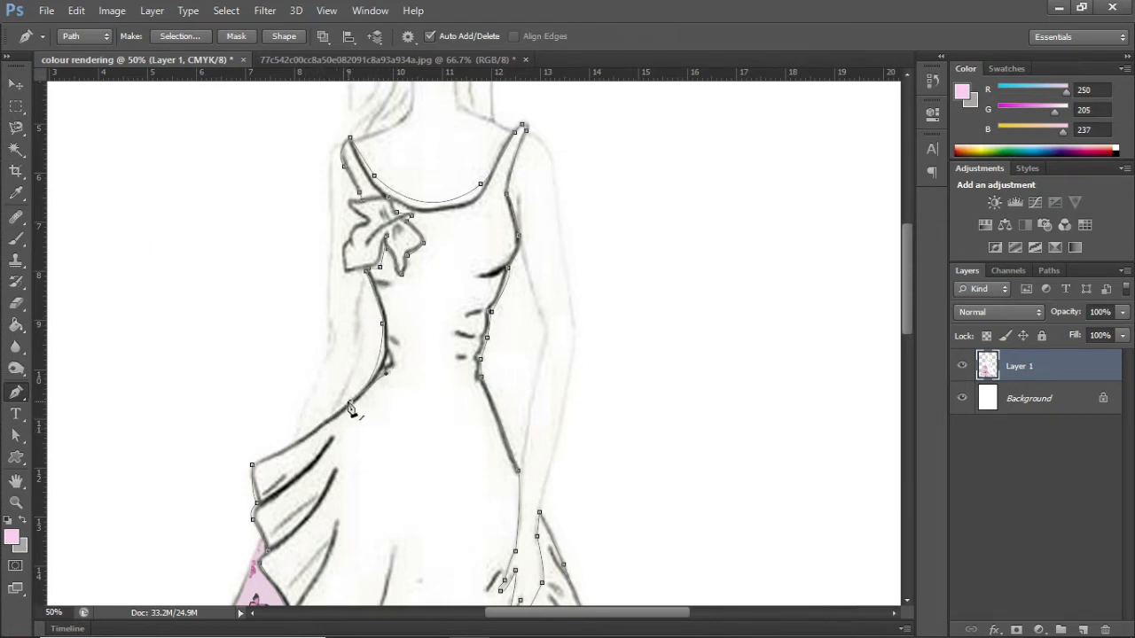
click(253, 465)
key(ctrl+Return)
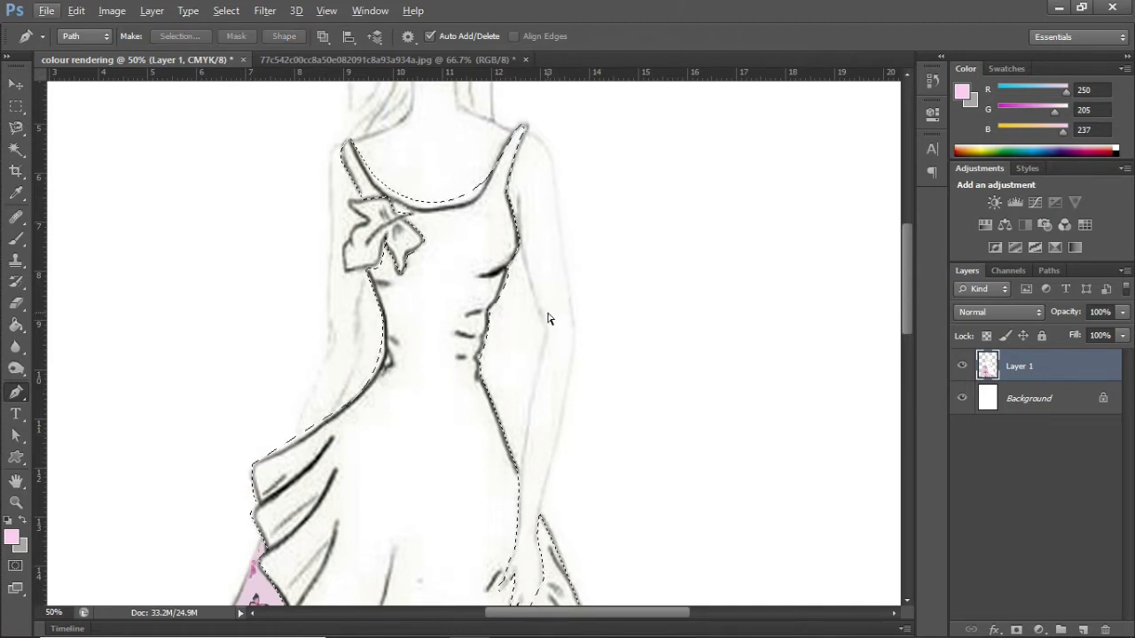
Step: Add a new layer, fill the selected bodice and drape with dark purple (RGB 109, 6, 79), and deselect
key(ctrl+minus)
key(ctrl+minus)
key(ctrl+minus)
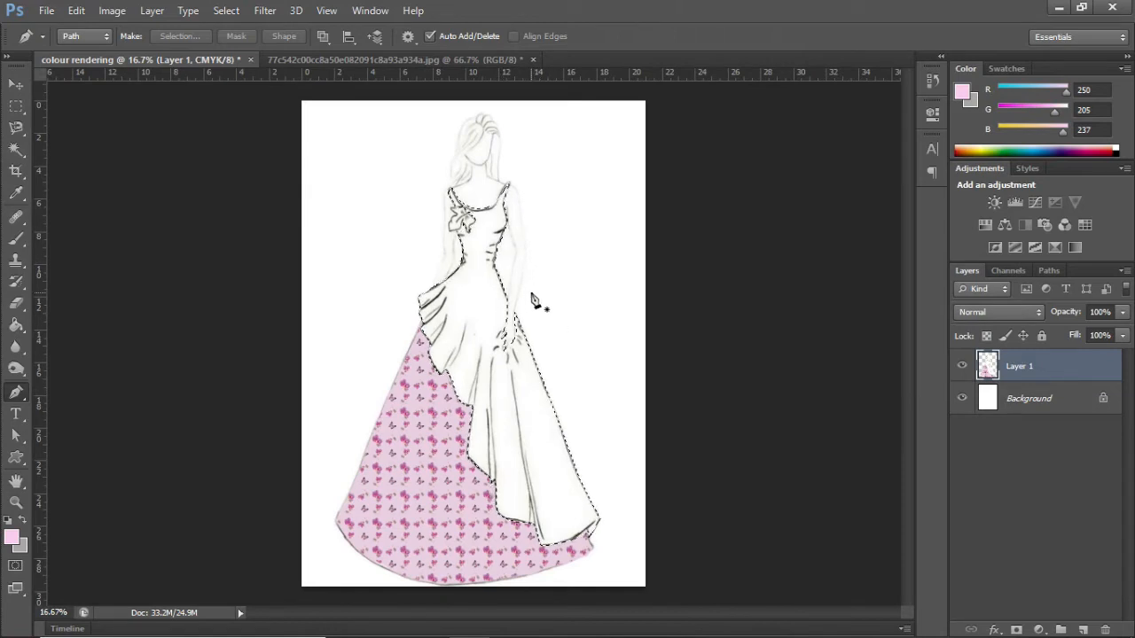
click(1083, 629)
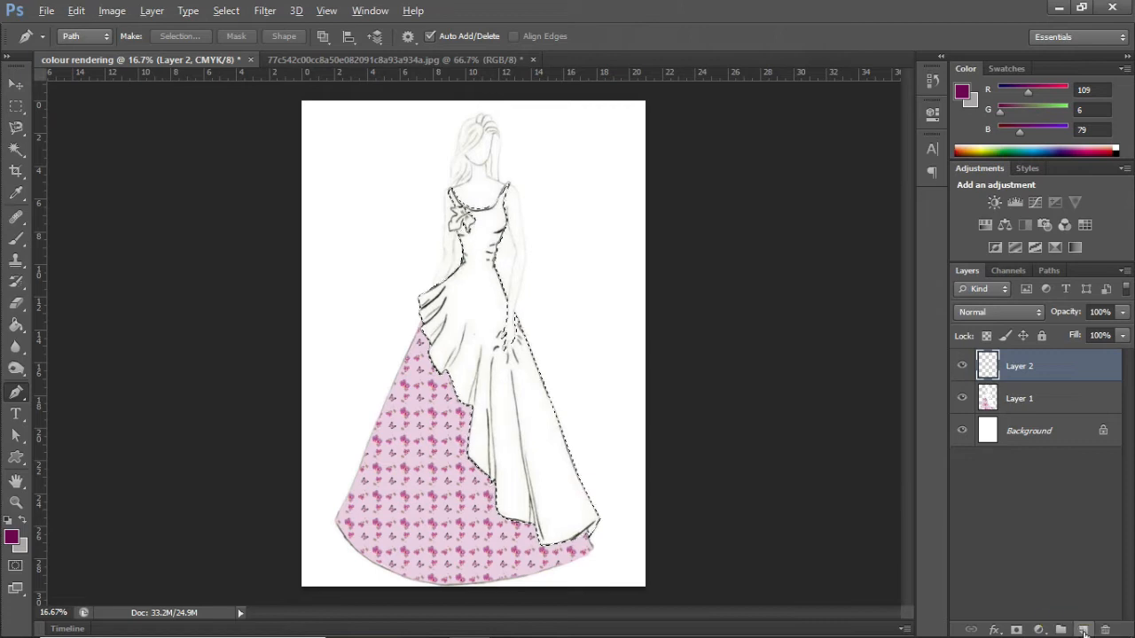
key(alt+BackSpace)
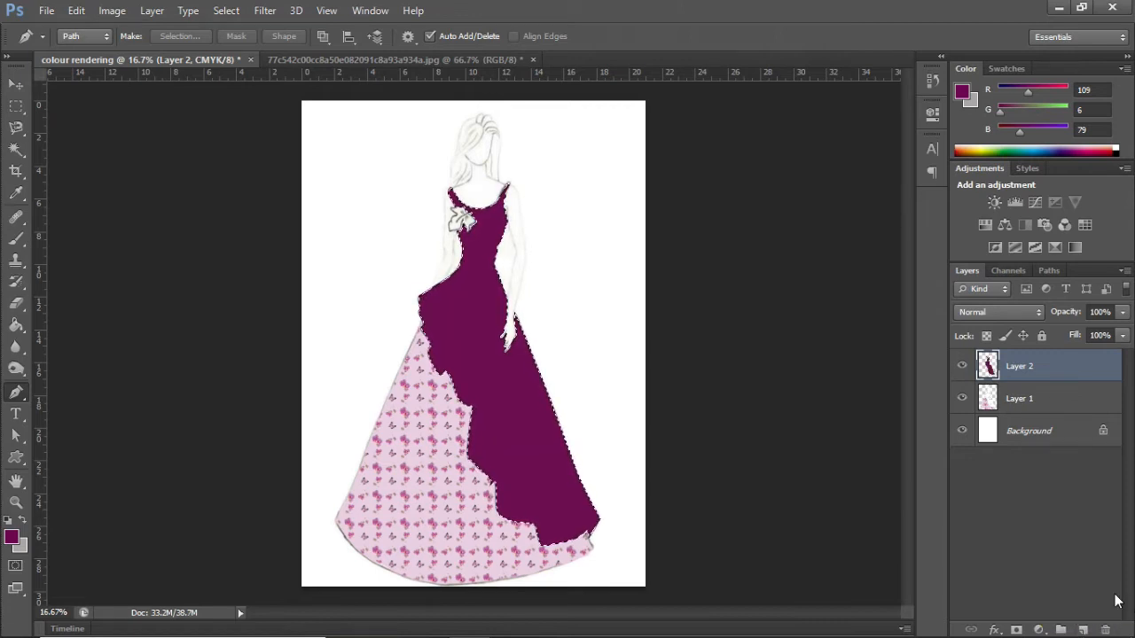
key(ctrl+d)
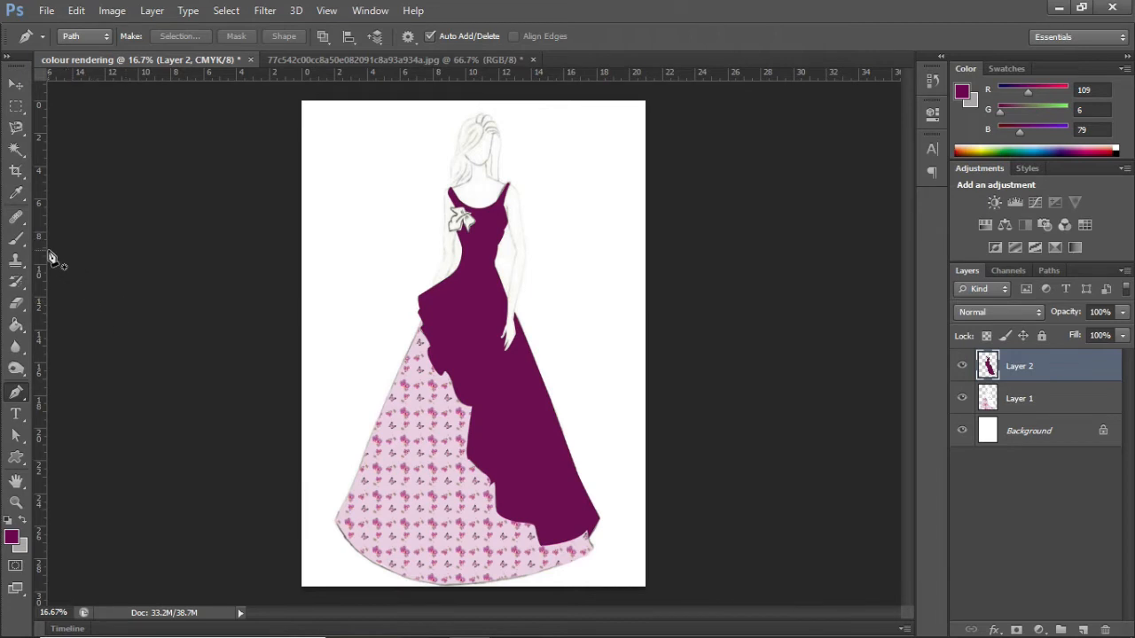
Step: Shade the purple drape's folds with the Burn tool and lighten the dress with the Dodge tool, using Midtones at 50% exposure
click(16, 346)
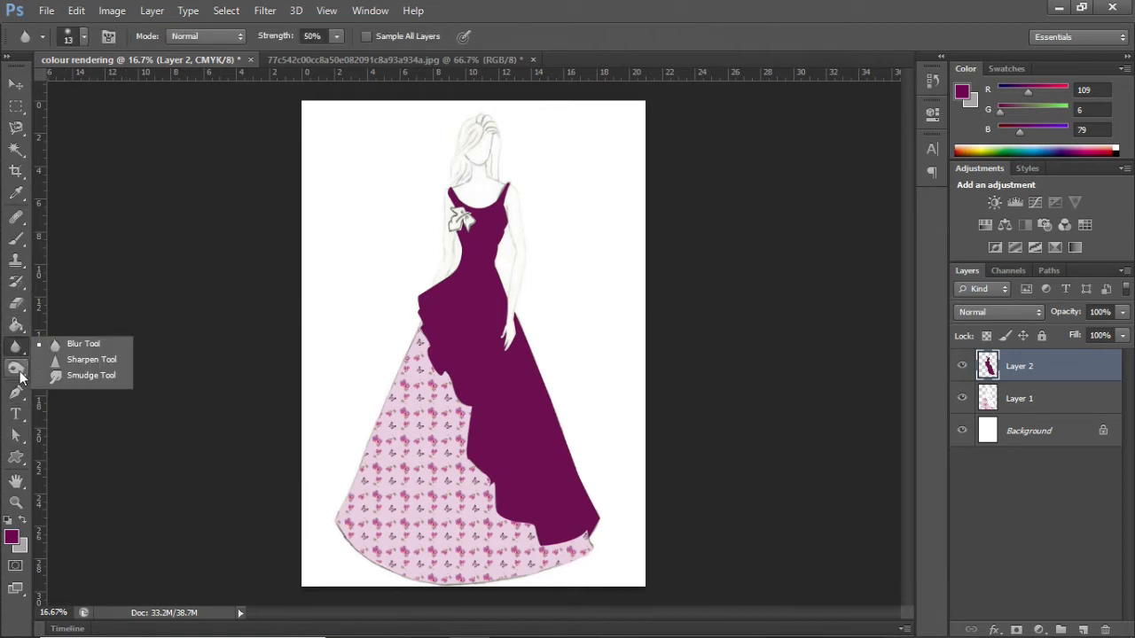
right_click(20, 372)
click(67, 380)
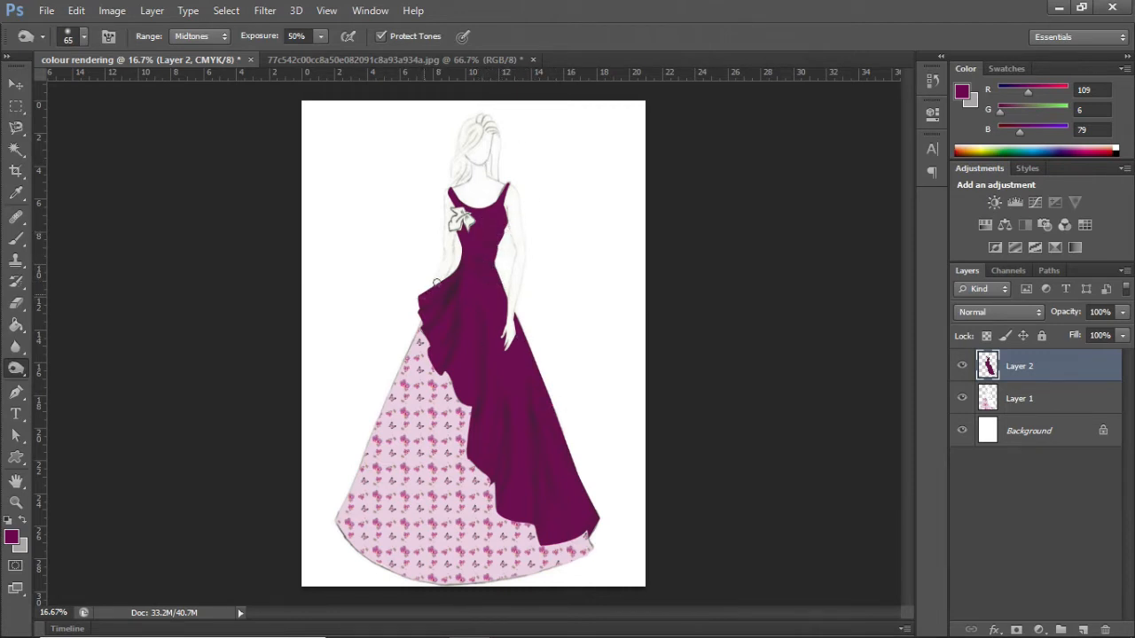
mouse_move(16, 368)
mouse_down()
mouse_move(28, 379)
mouse_move(89, 367)
mouse_up()
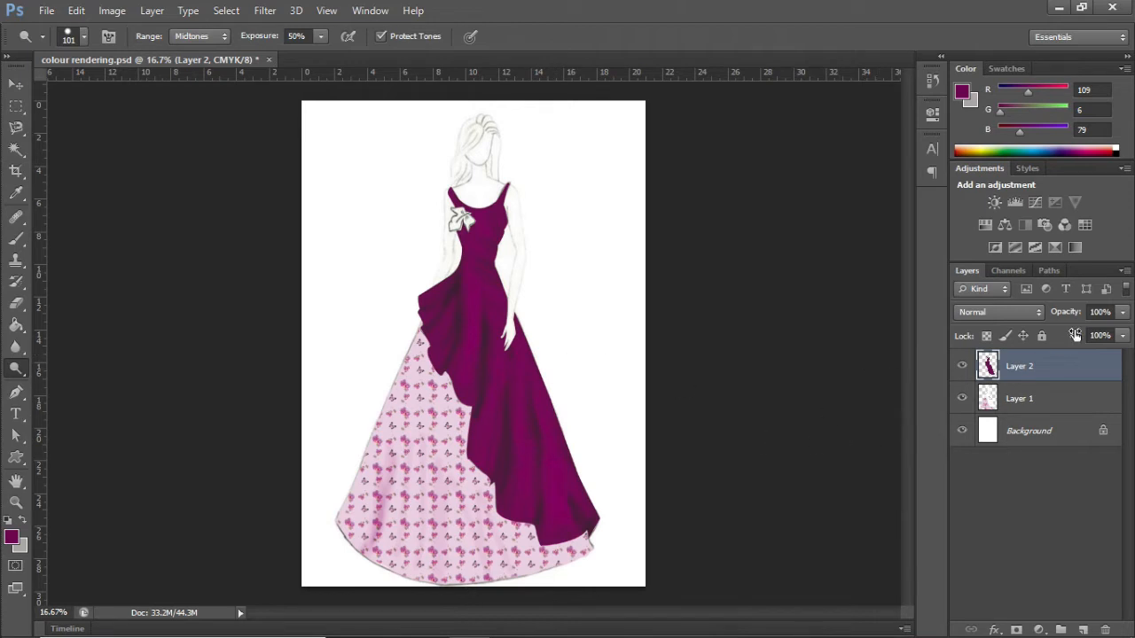
Step: Try the Exclusion, Color Dodge, Lighter Color and Darken blend modes on the purple dress layer
click(1039, 316)
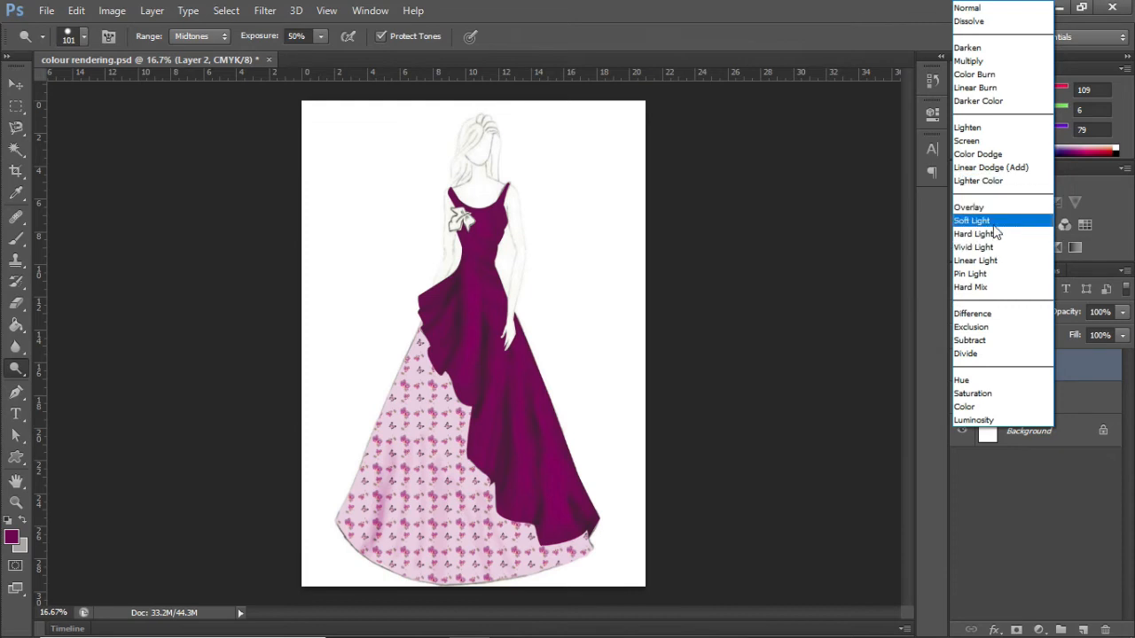
click(995, 328)
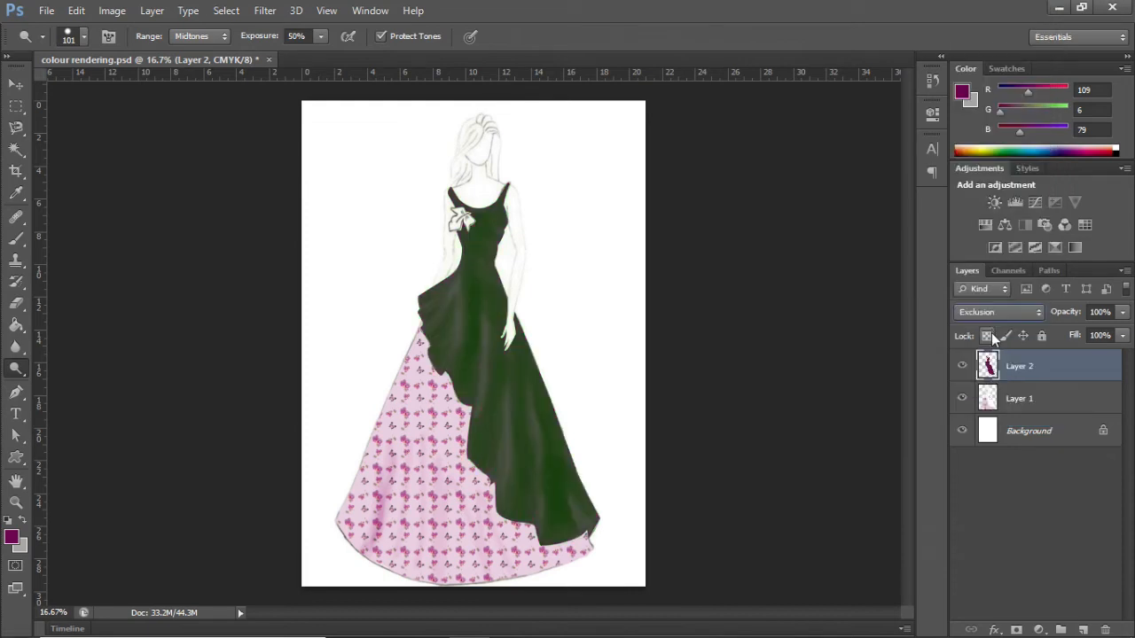
click(1015, 311)
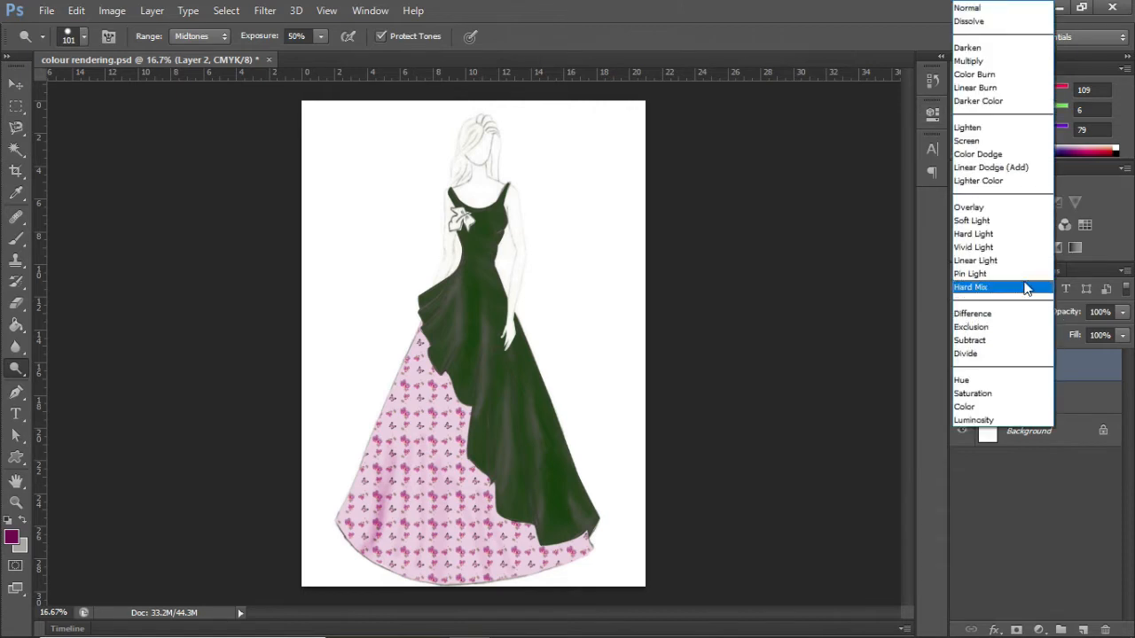
click(992, 154)
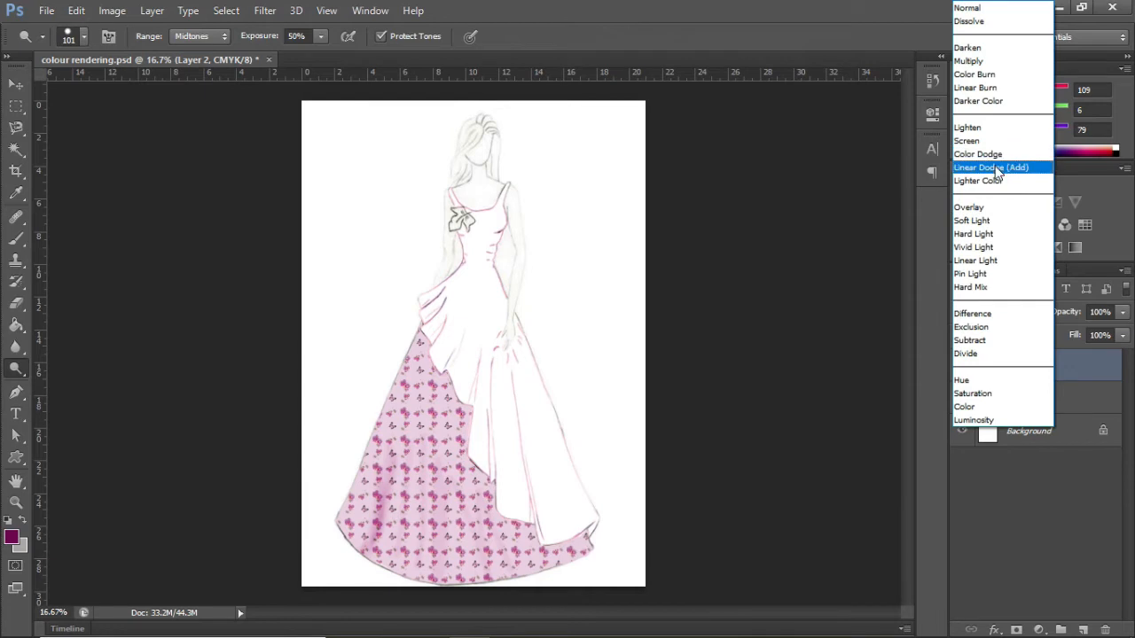
click(1000, 182)
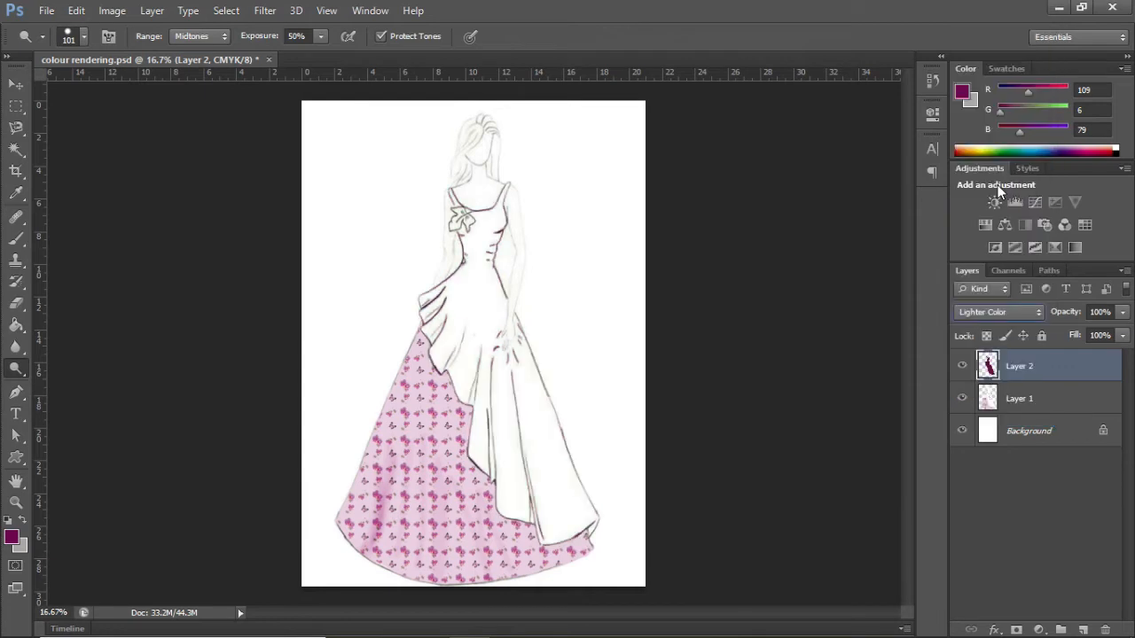
click(1020, 314)
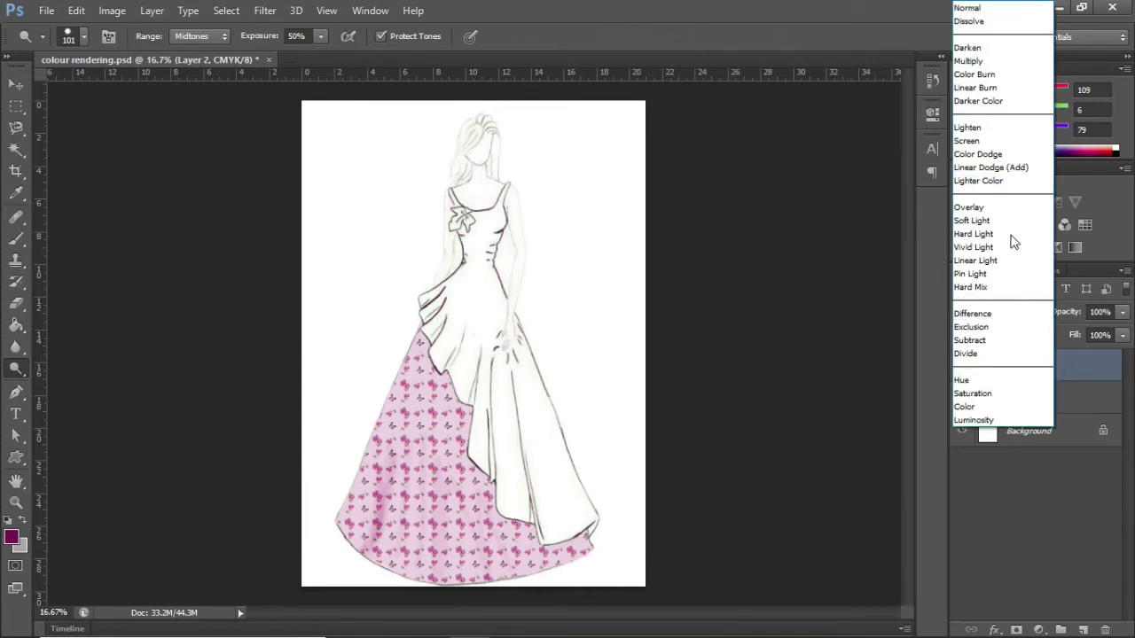
click(999, 48)
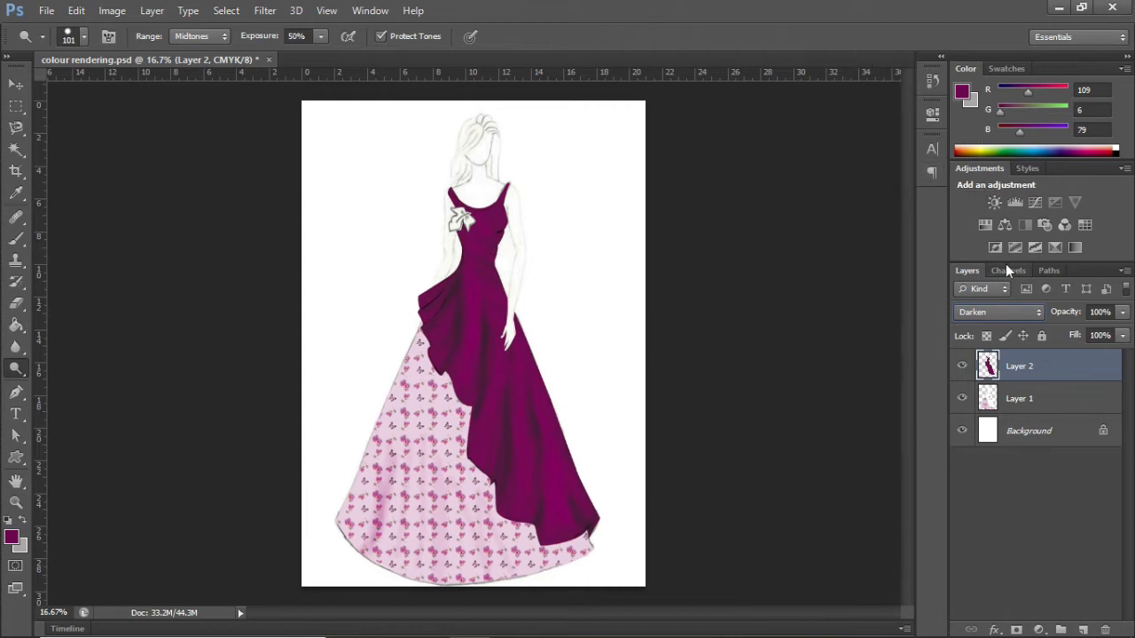
Step: Try the Dissolve, Multiply and Linear Burn blend modes on the purple dress layer
click(1020, 310)
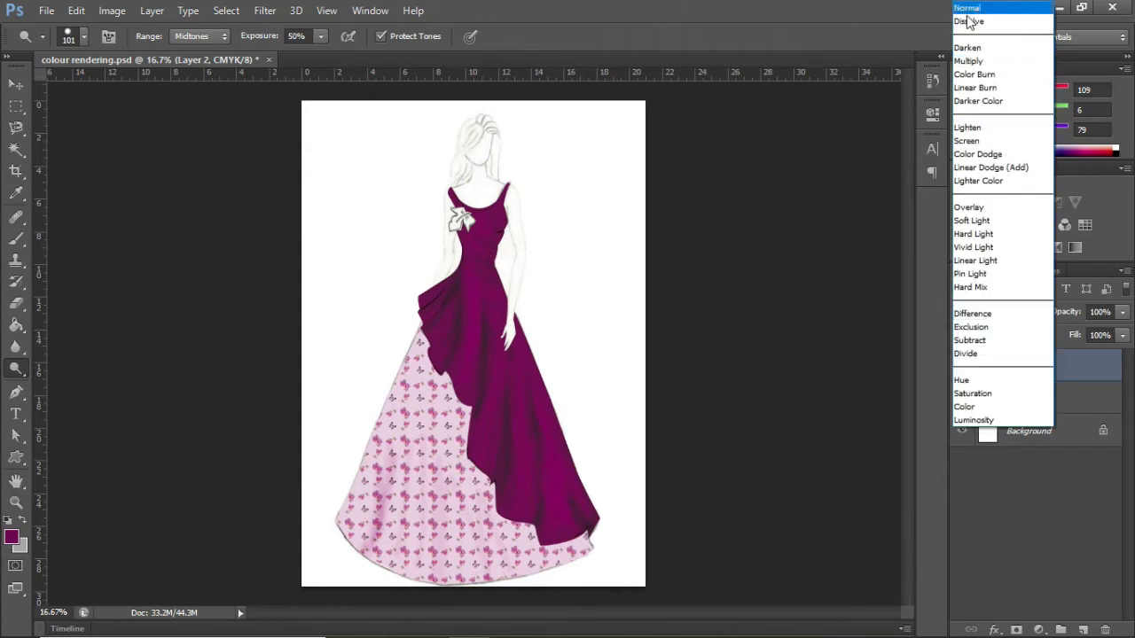
click(969, 21)
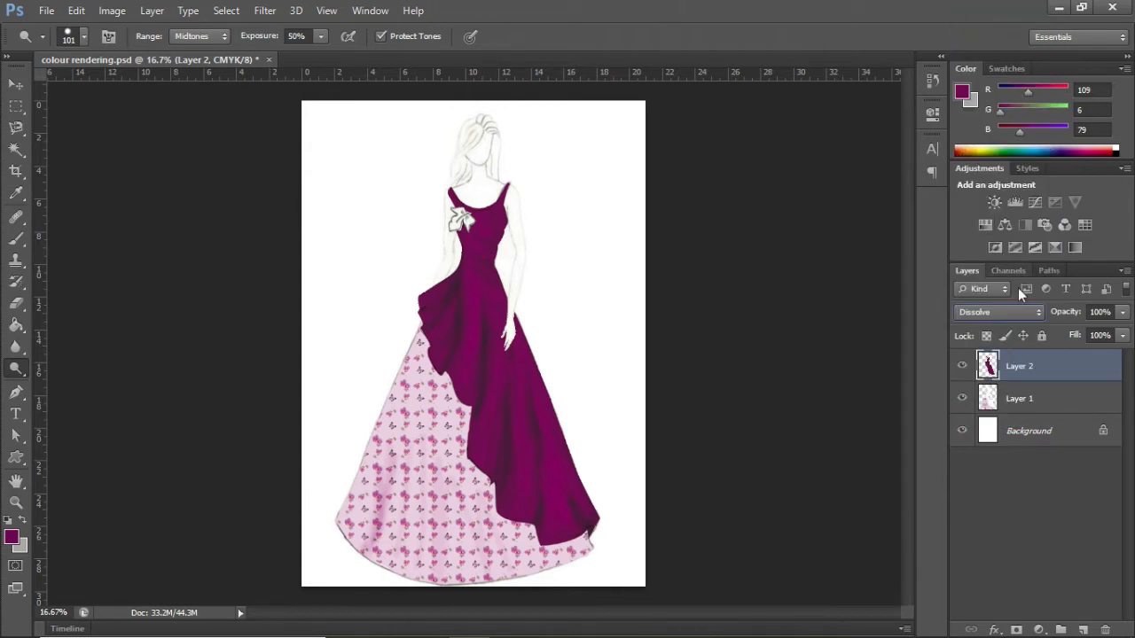
click(1013, 313)
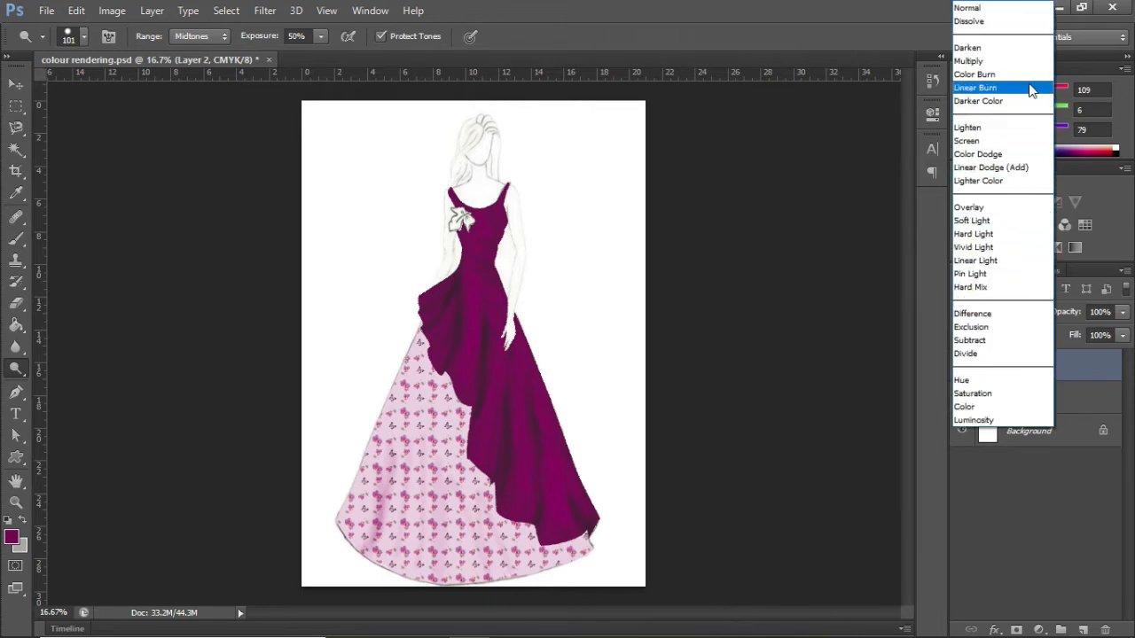
click(1031, 62)
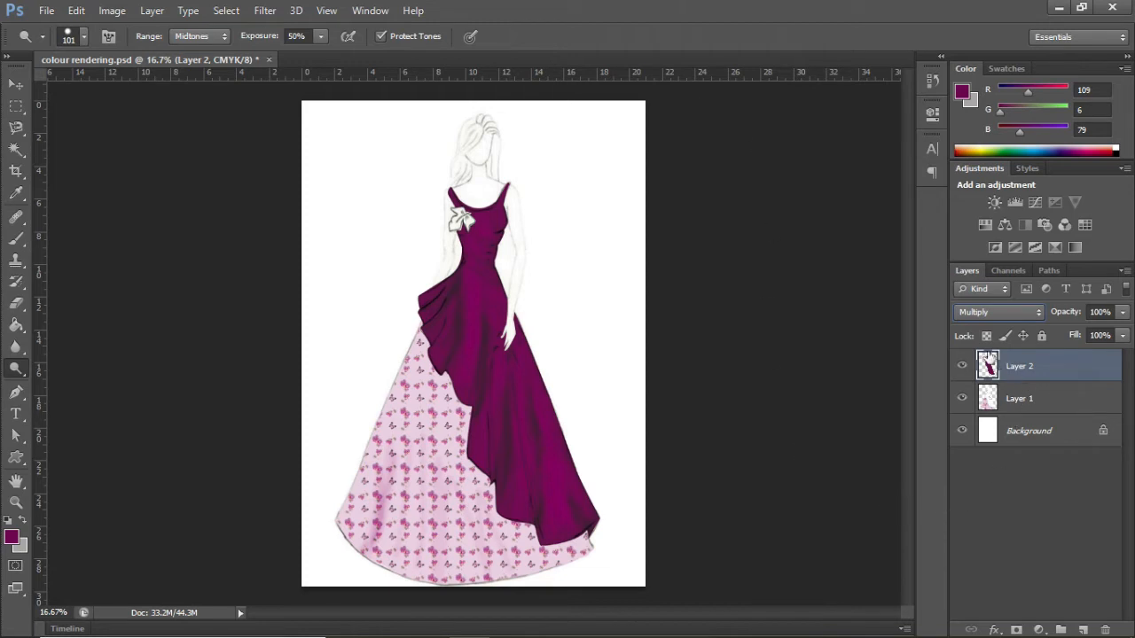
click(1022, 312)
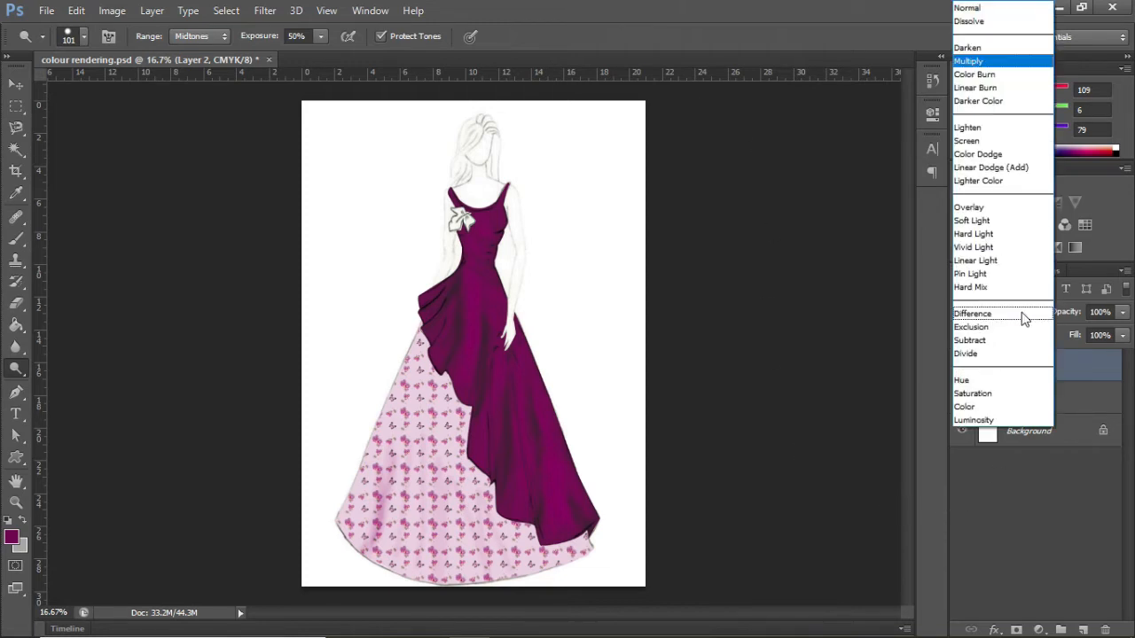
click(1017, 87)
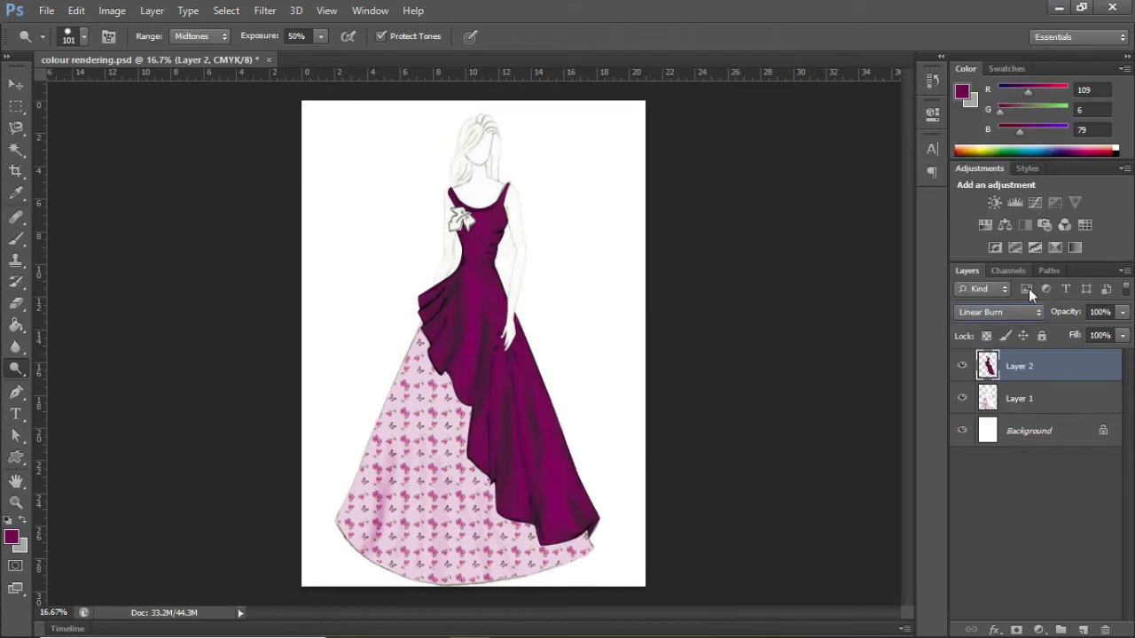
Step: Try the Lighten blend mode on the purple dress layer and set it to Color Burn
click(1035, 313)
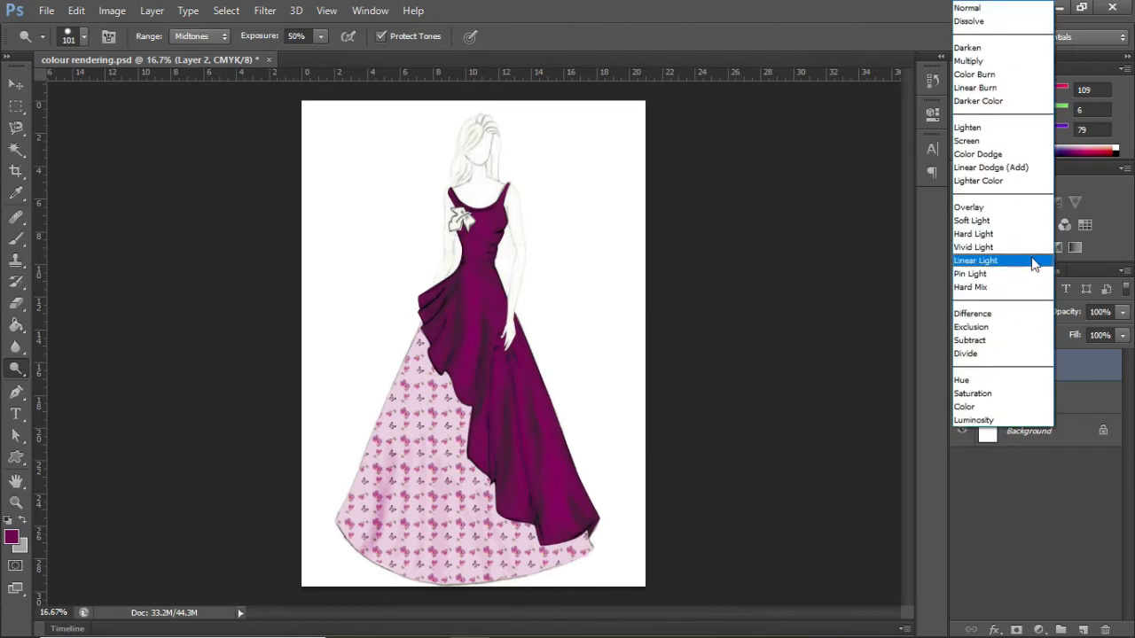
click(1020, 128)
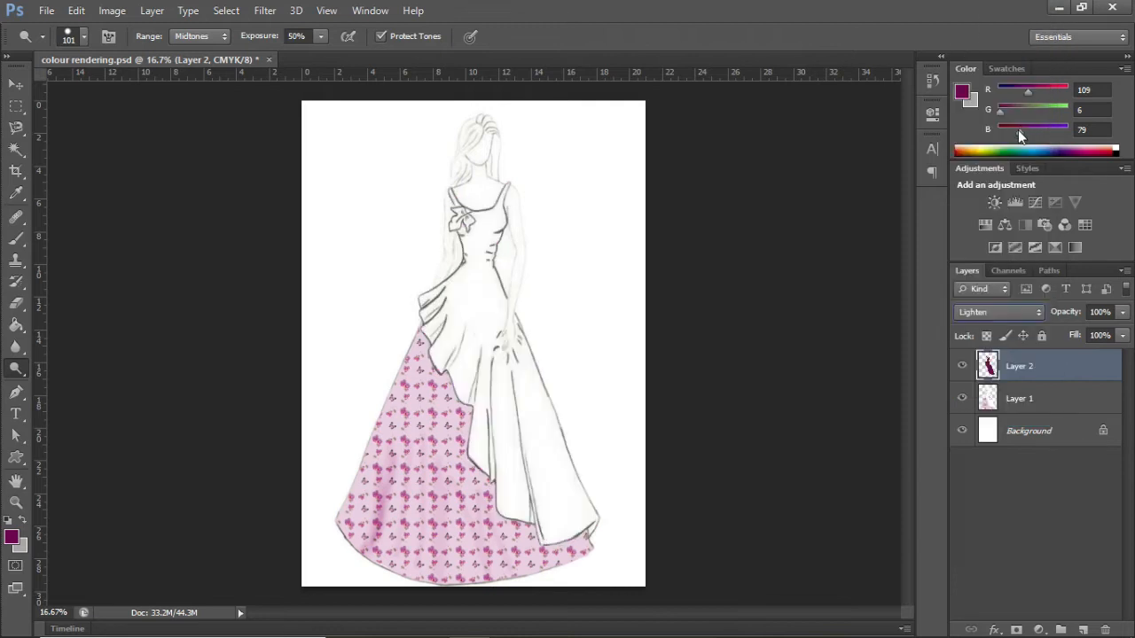
click(1037, 312)
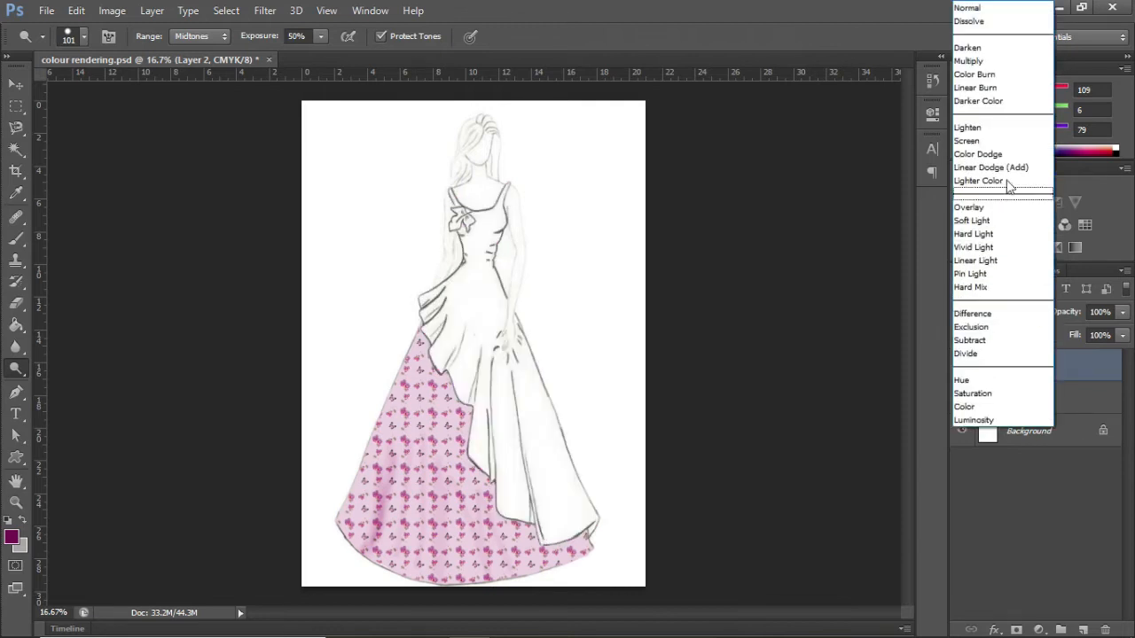
click(986, 74)
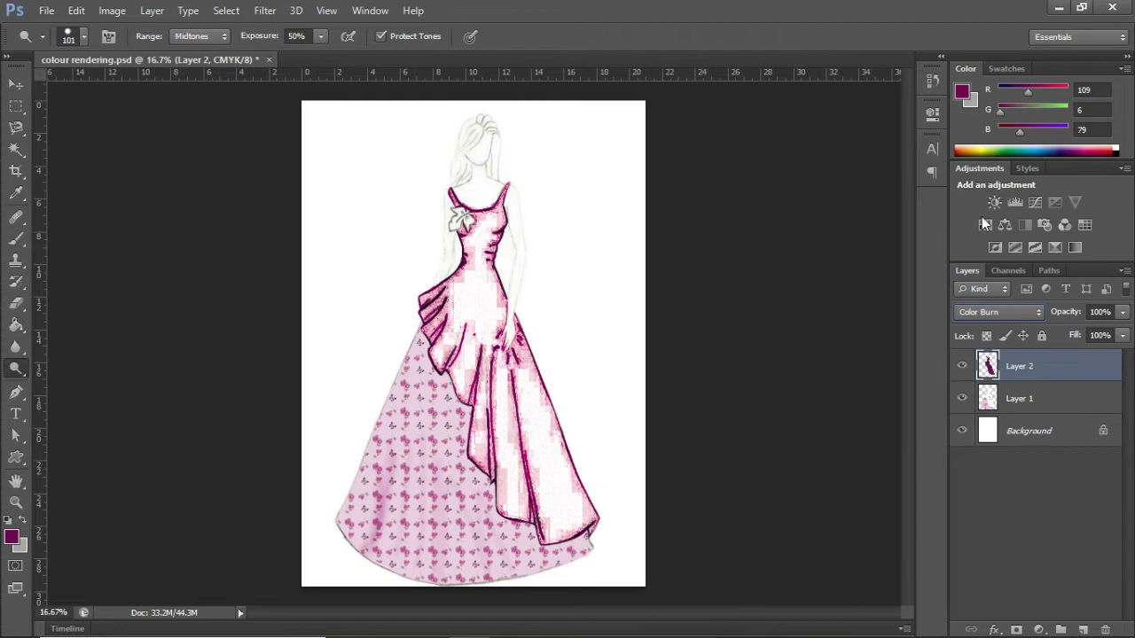
Step: Set the purple dress layer's blend mode to Darker Color
click(1002, 311)
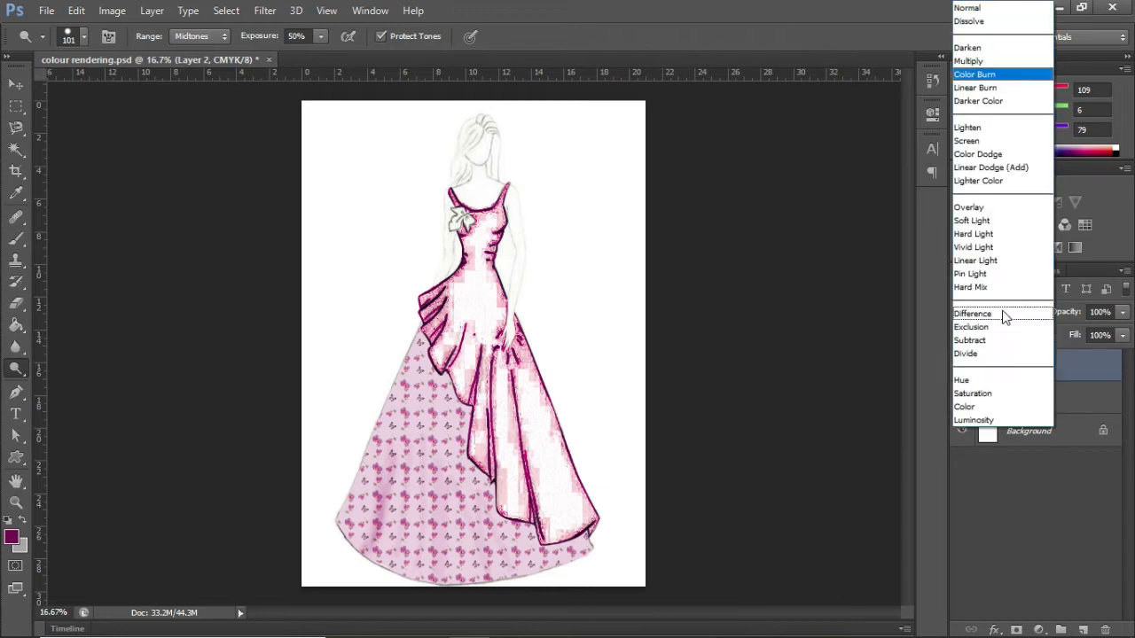
click(982, 100)
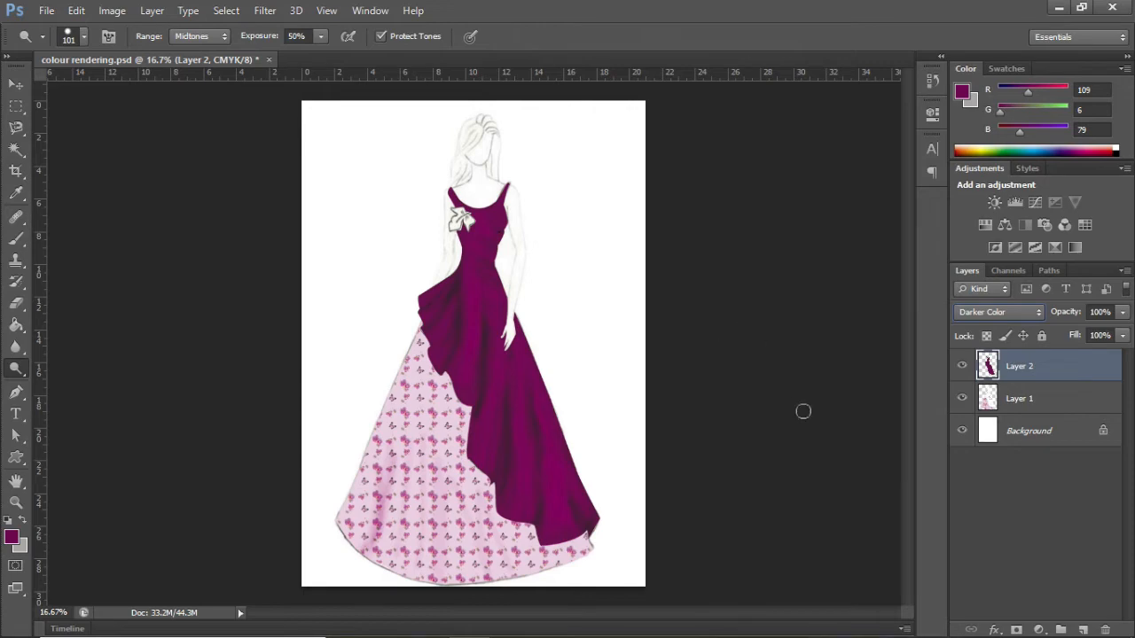
Step: Trace a pen path from the left dress strap up the neck and around the face to the jaw
key(ctrl+plus)
key(ctrl+plus)
key(ctrl+plus)
drag(905, 374, 889, 264)
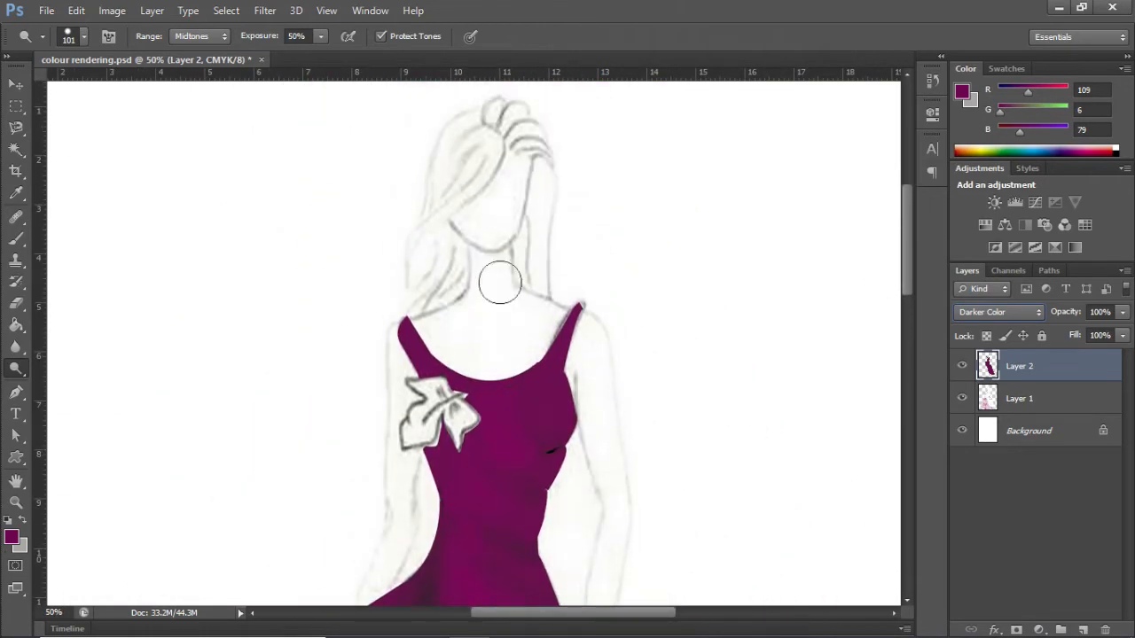
click(16, 394)
click(407, 317)
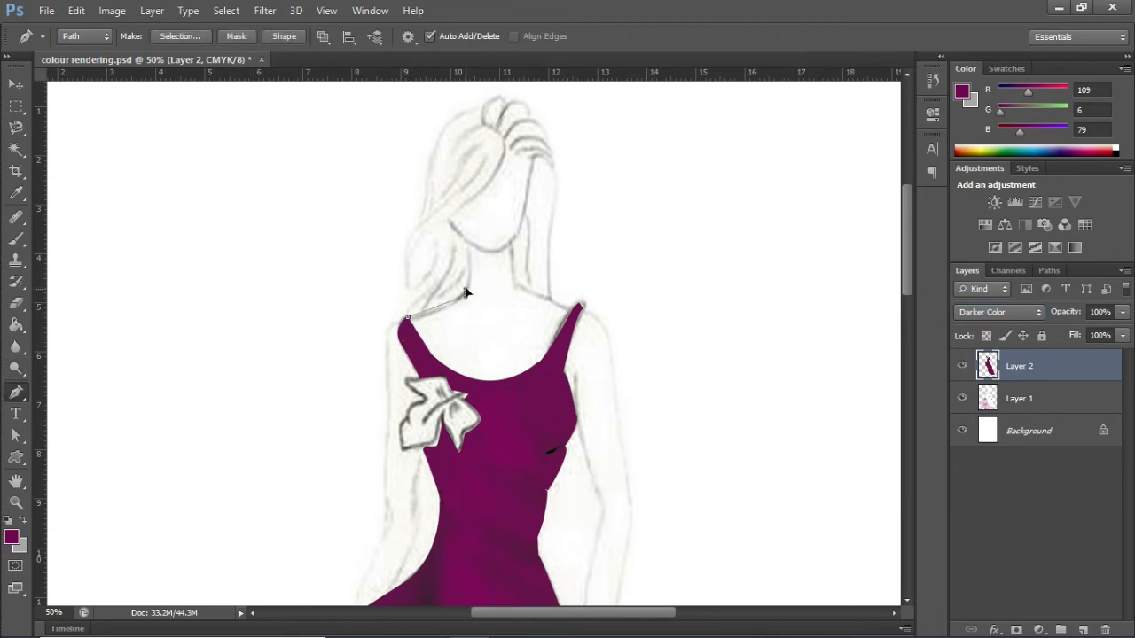
click(467, 242)
click(481, 196)
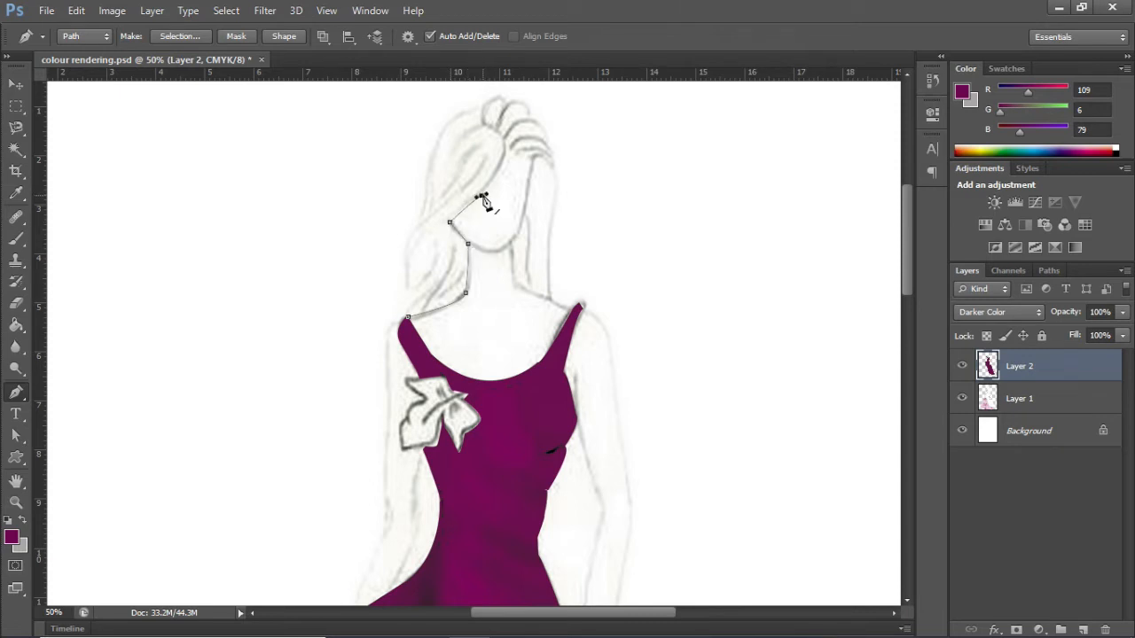
ctrl+click(504, 141)
click(506, 145)
click(518, 156)
drag(515, 240, 439, 220)
alt+click(470, 243)
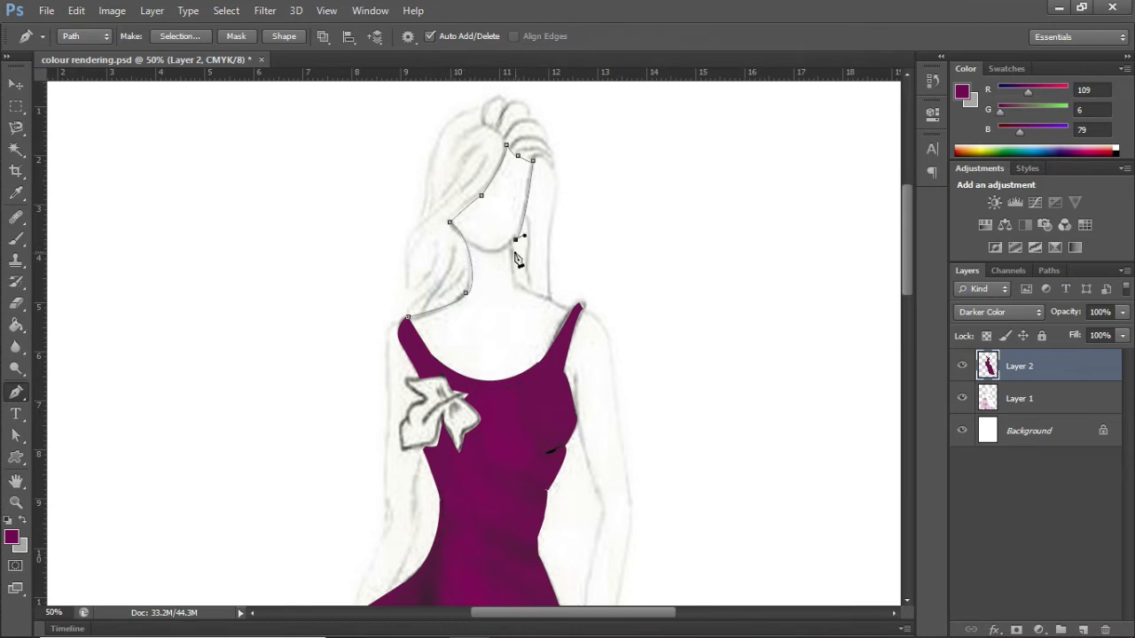
Step: Complete the pen path along the right shoulder and the dress neckline and convert it to a selection
click(571, 303)
drag(530, 368, 487, 387)
alt+click(531, 369)
click(403, 327)
drag(414, 303, 350, 198)
key(ctrl+Return)
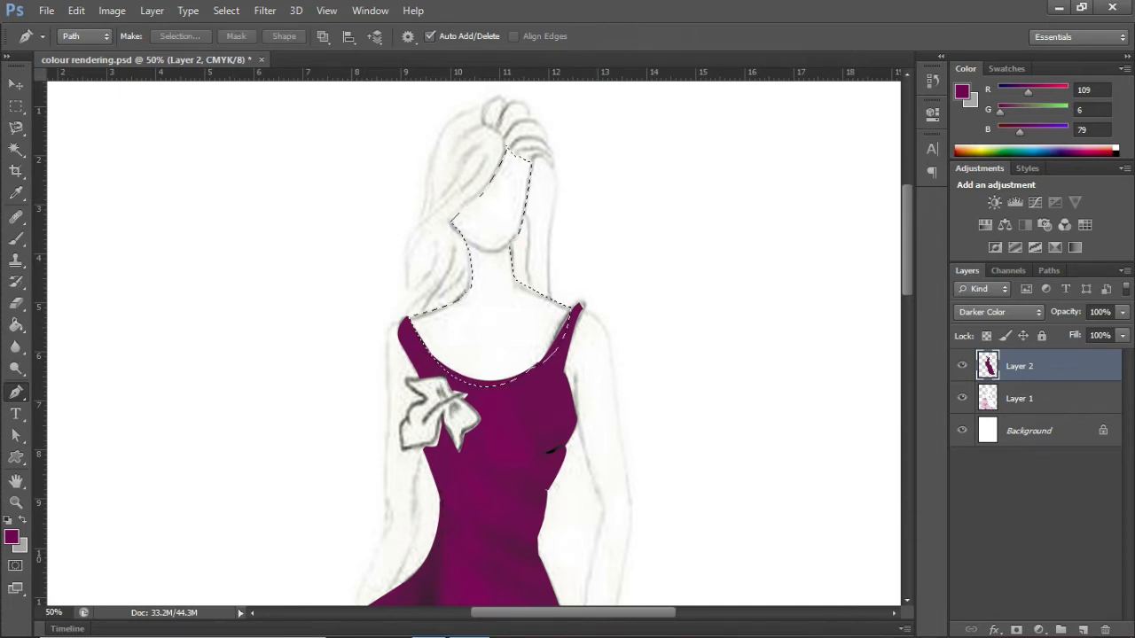
Step: Add a new layer and set the foreground colour to a skin tone of RGB 224, 171, 136
click(1084, 631)
click(12, 537)
drag(741, 479, 737, 489)
click(591, 317)
click(901, 282)
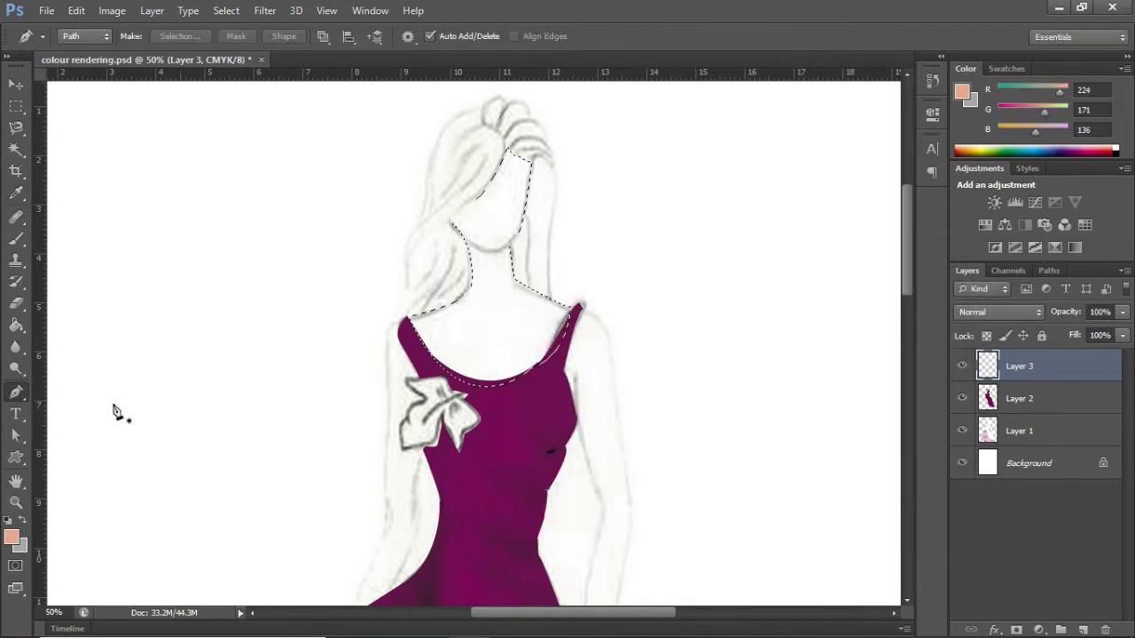
Step: Fill the face, neck and chest selection with the skin tone using the Paint Bucket, and deselect
right_click(15, 327)
click(89, 337)
click(482, 336)
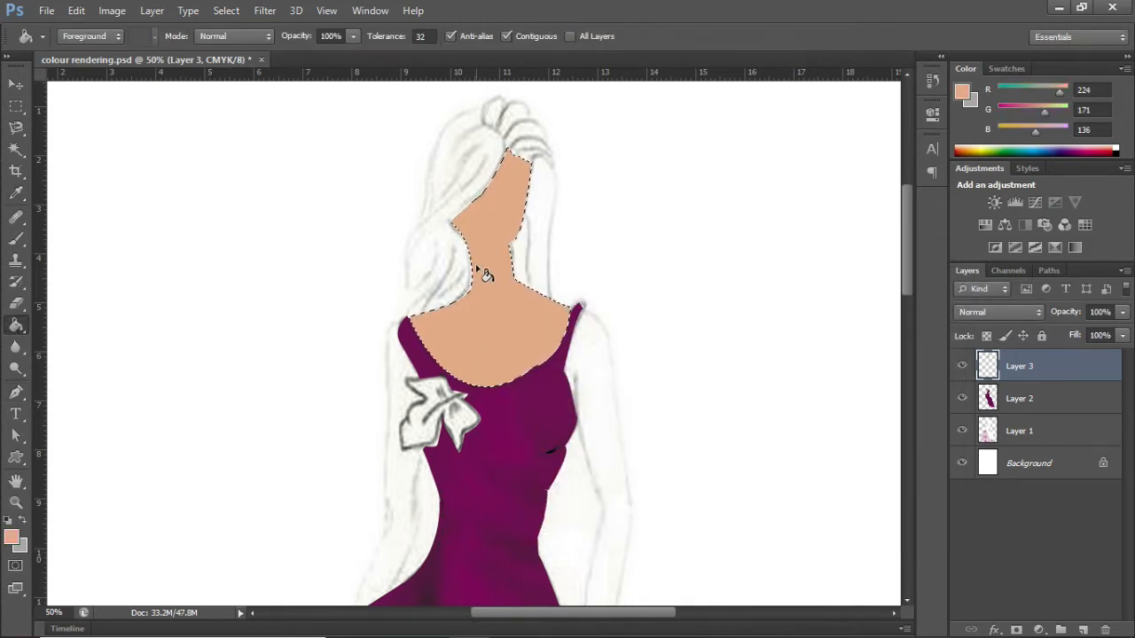
key(ctrl+d)
scroll(591, 404, down, 5)
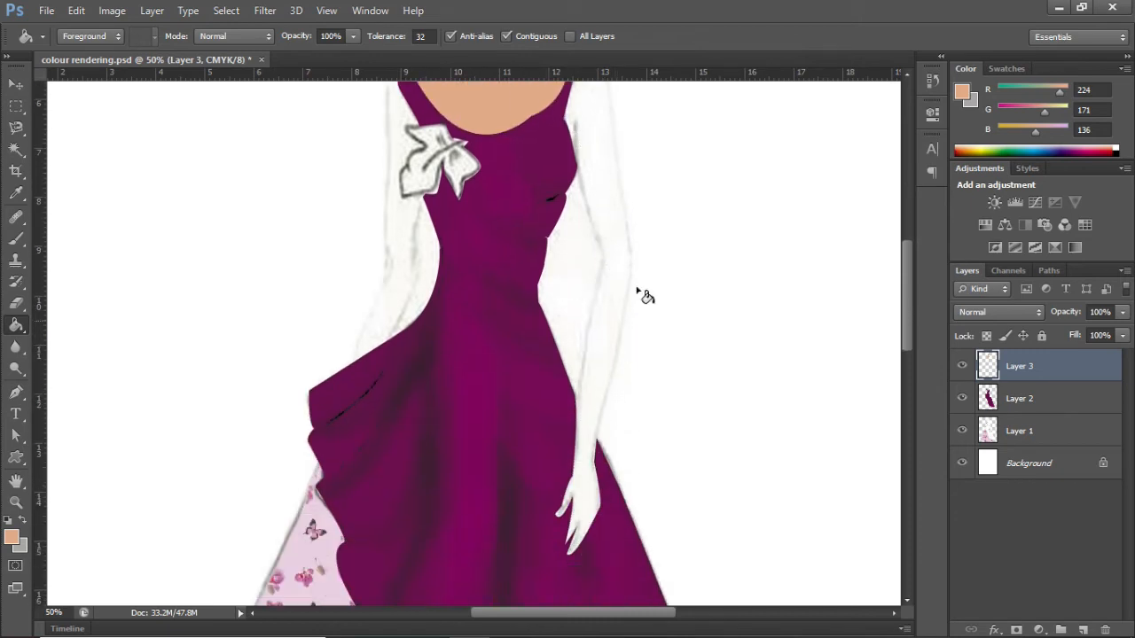
click(15, 395)
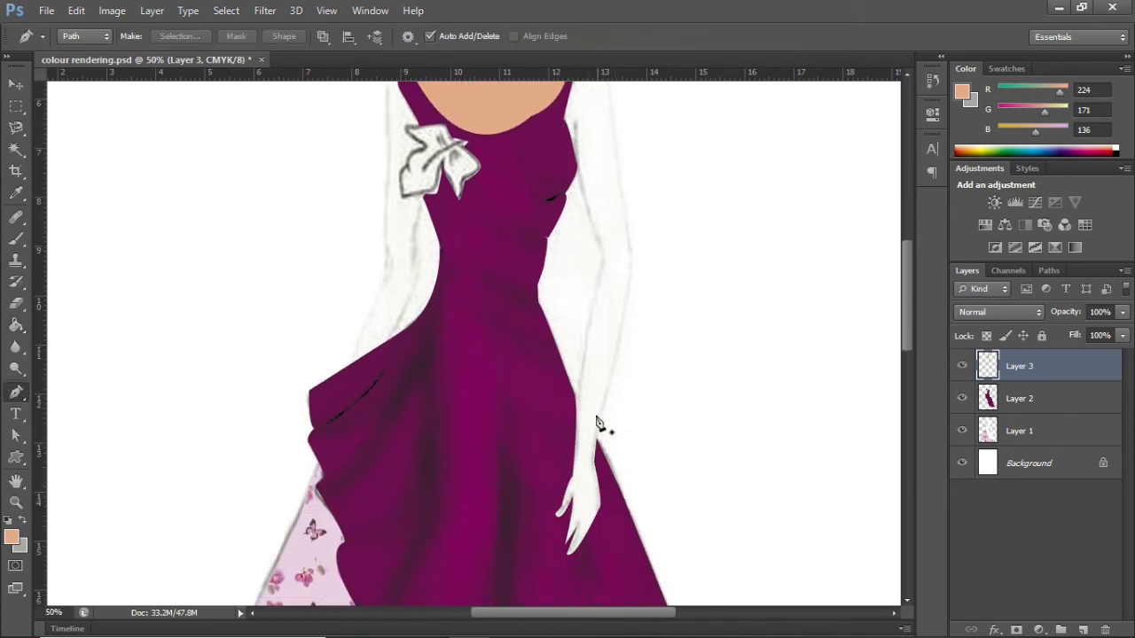
click(16, 149)
click(604, 338)
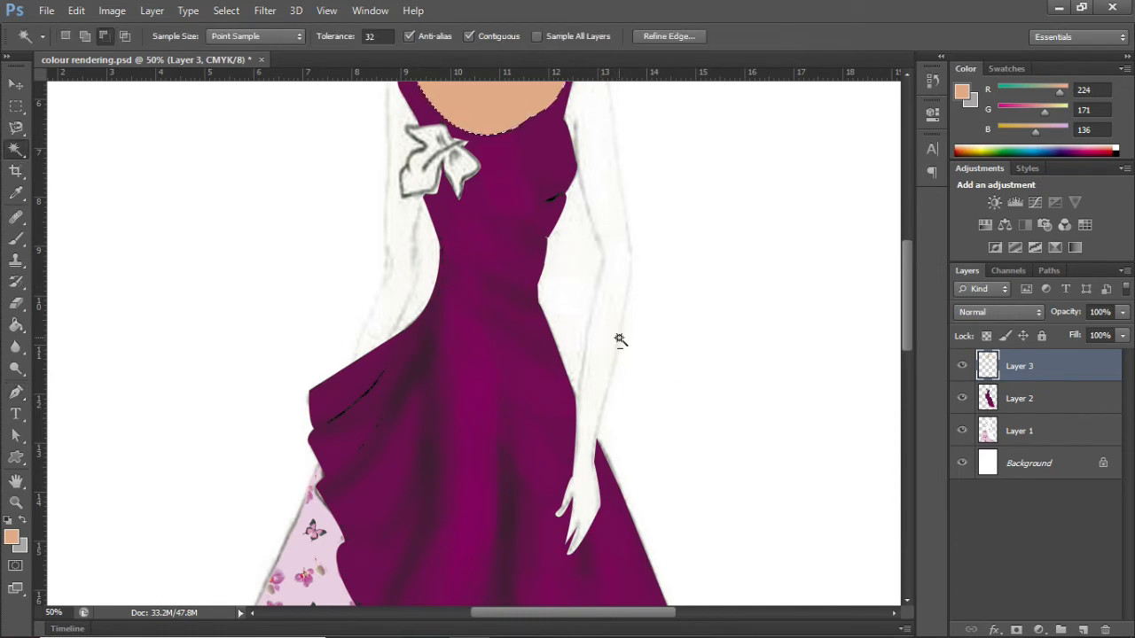
click(1010, 432)
click(595, 349)
key(ctrl+alt+z)
key(z)
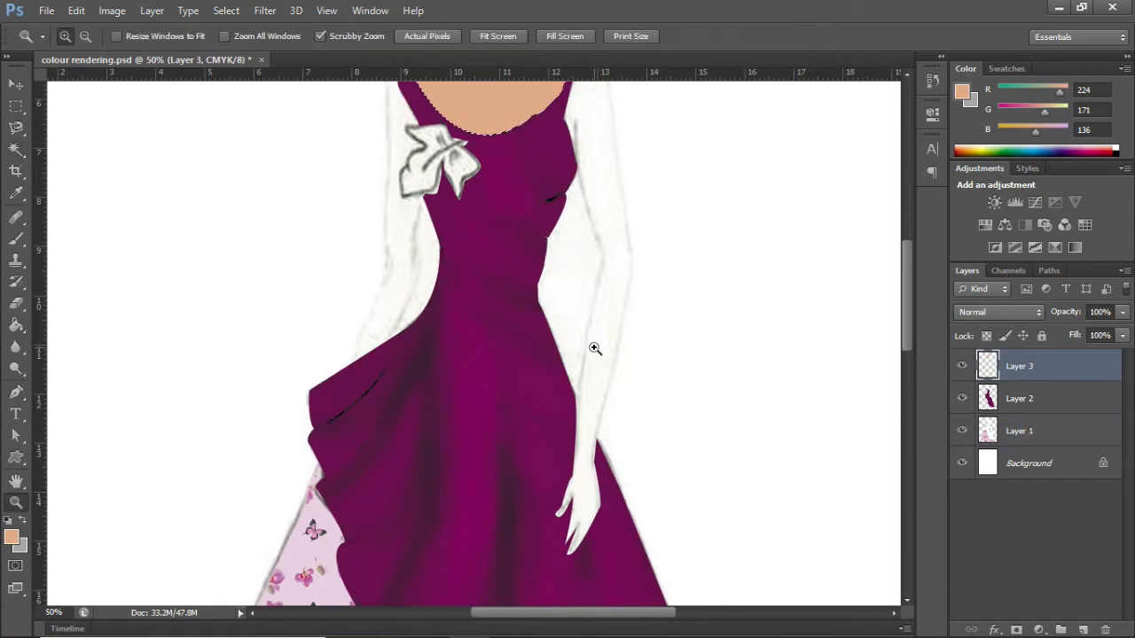
right_click(26, 393)
click(83, 390)
key(ctrl+d)
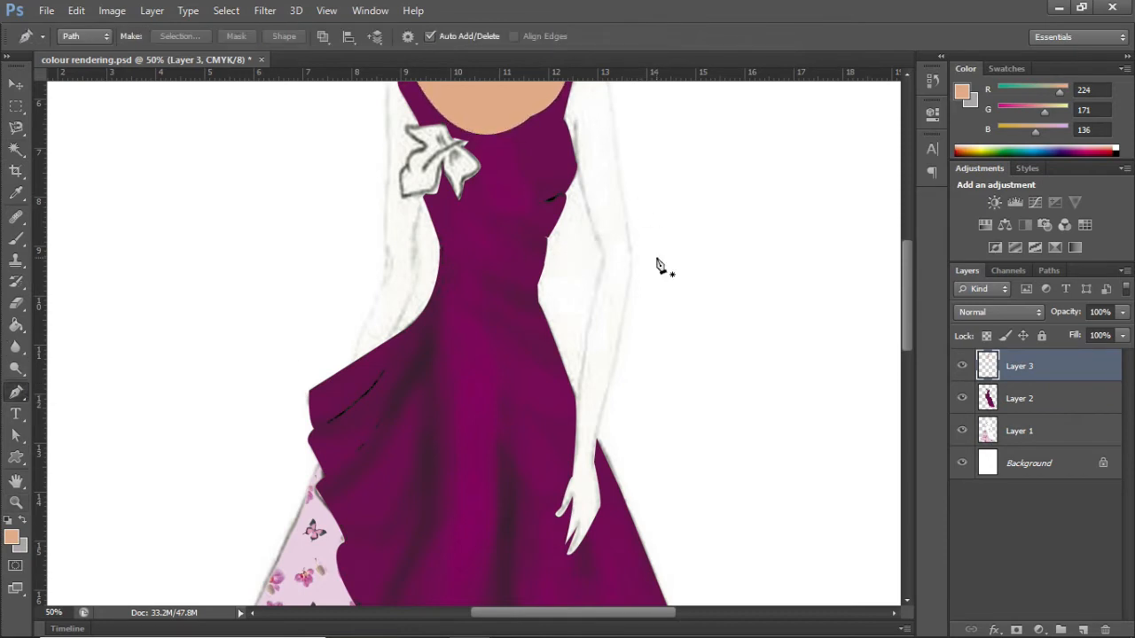
Step: Trace a pen path around the fingers of the hand resting on the purple drape
scroll(578, 518, up, 2)
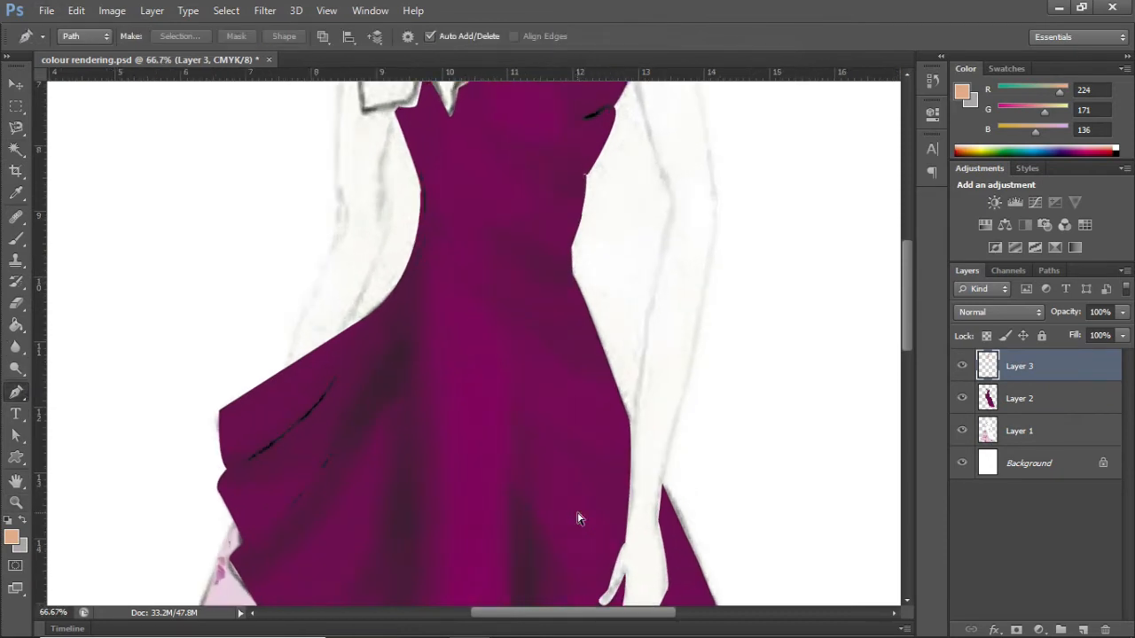
click(669, 471)
drag(651, 531, 656, 537)
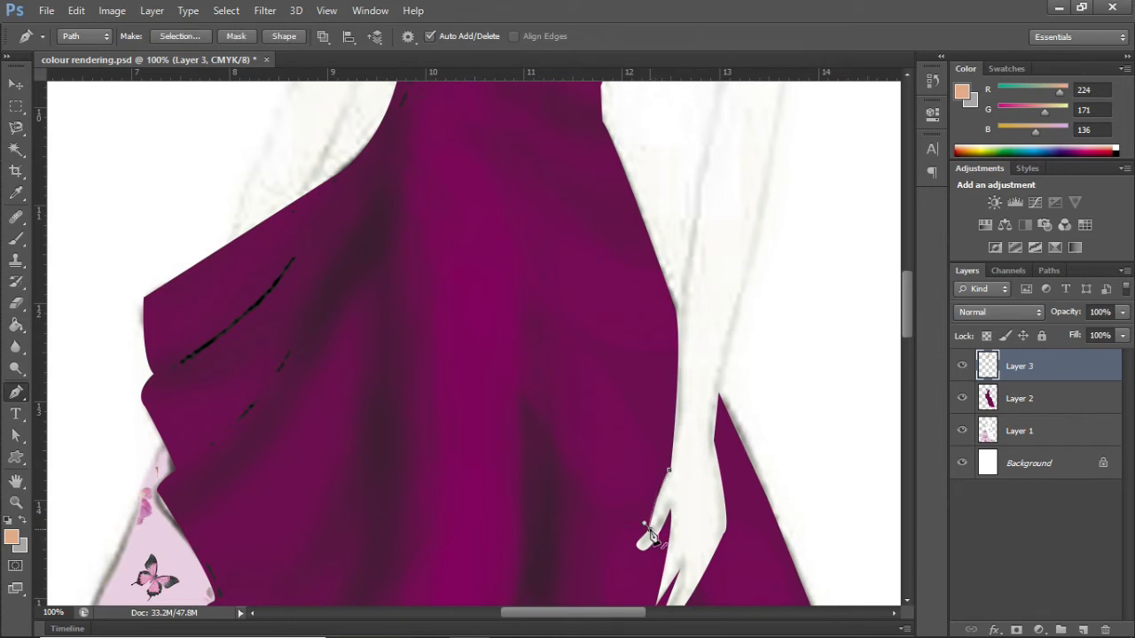
click(639, 549)
drag(642, 551, 664, 558)
drag(671, 511, 671, 485)
scroll(665, 532, down, 2)
drag(654, 566, 673, 545)
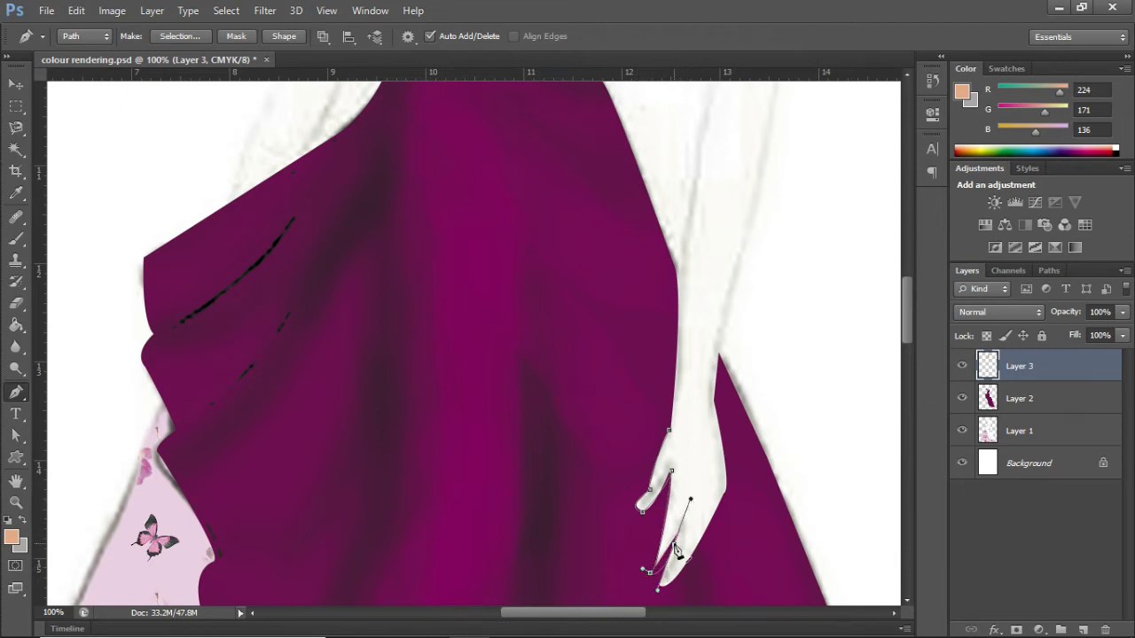
Step: Complete the path around the right-hand arm, select it, fill it with the skin tone and deselect
drag(676, 589, 725, 486)
key(ctrl+z)
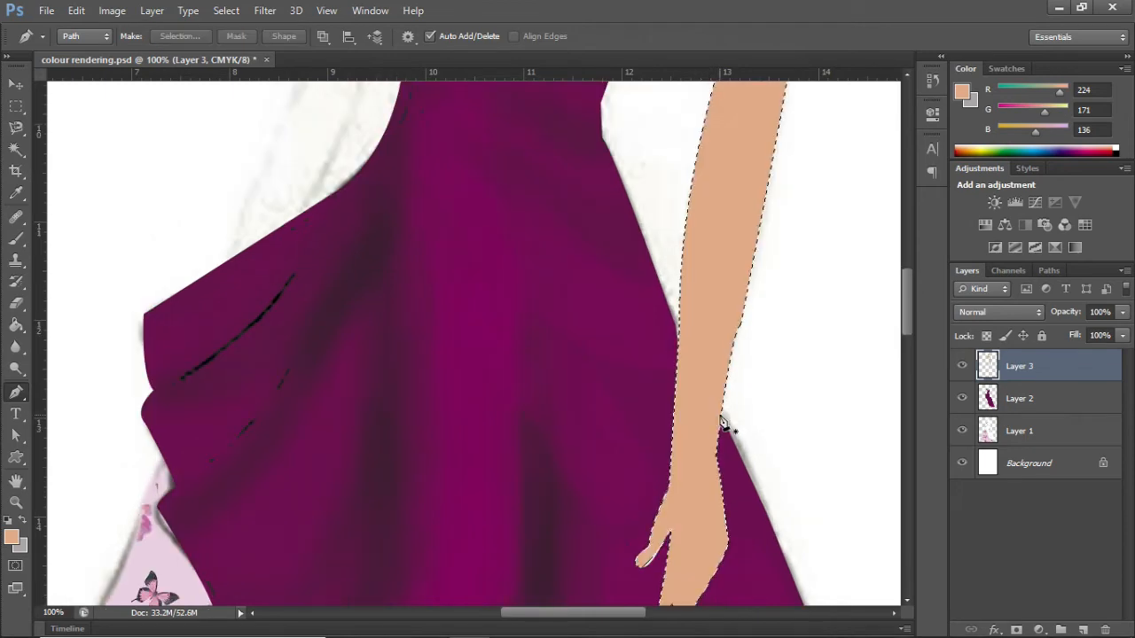
scroll(706, 428, up, 2)
scroll(742, 393, down, 4)
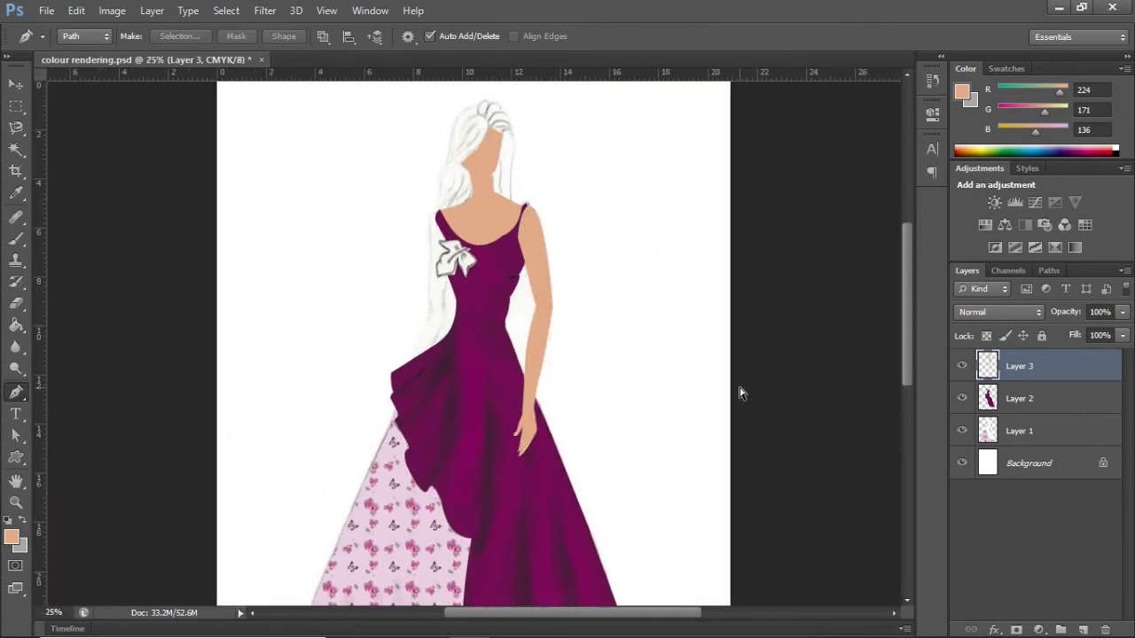
scroll(742, 393, down, 1)
key(ctrl+d)
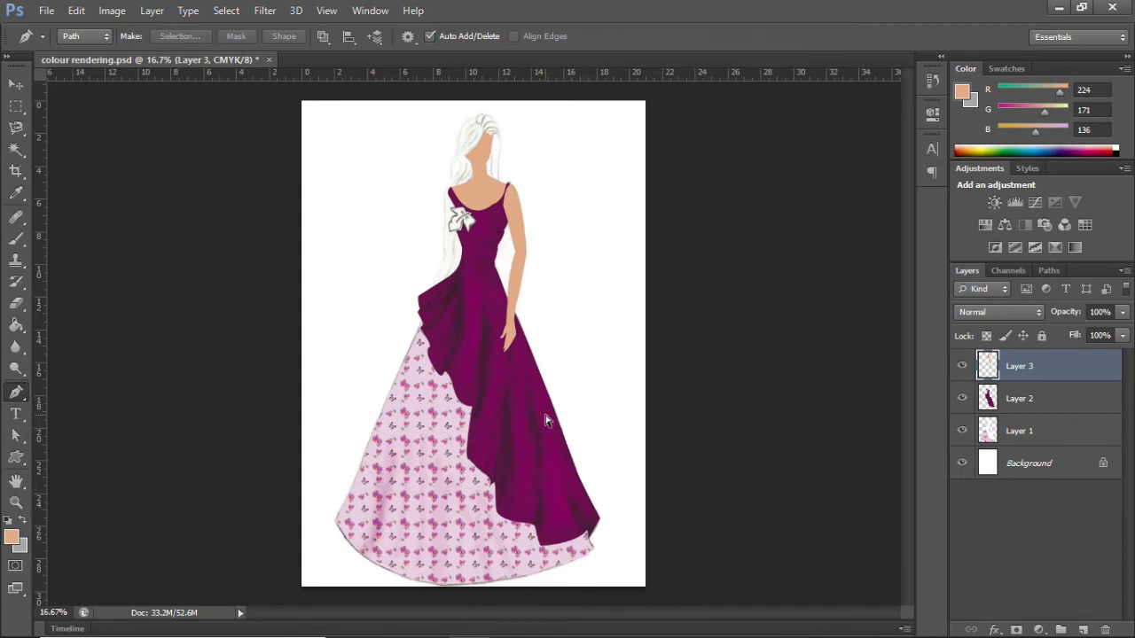
Step: Trace a pen path around the left-hand arm, following the flower's edge and the dress strap up to the shoulder
scroll(545, 418, down, 1)
scroll(545, 418, up, 3)
scroll(545, 420, up, 1)
scroll(506, 423, up, 5)
key(ctrl+plus)
key(ctrl+plus)
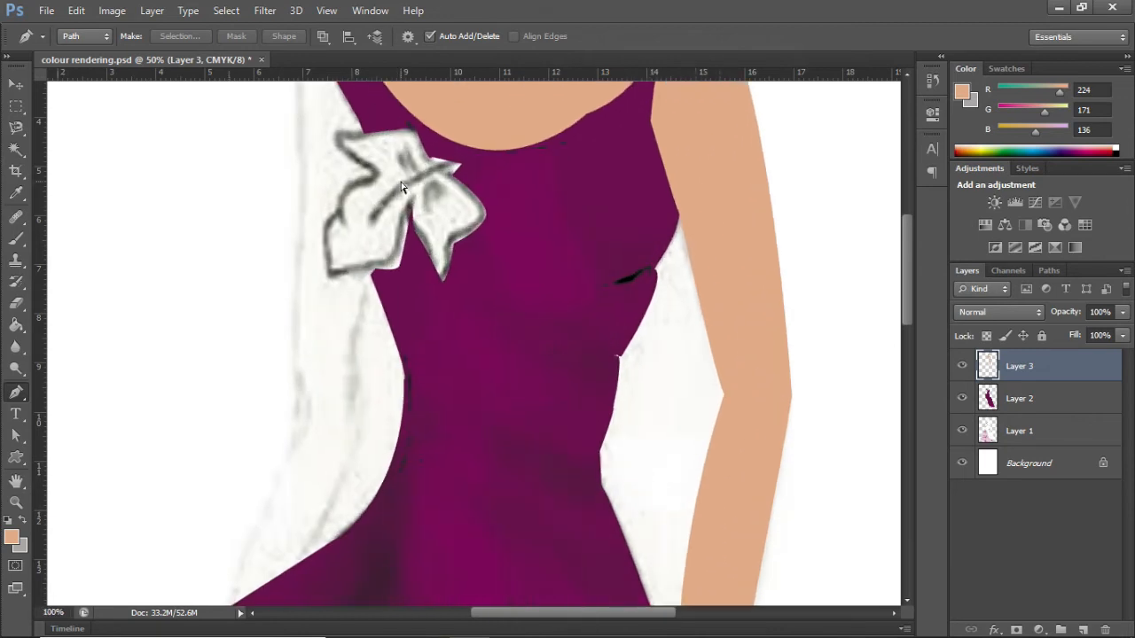
scroll(414, 186, up, 5)
click(339, 197)
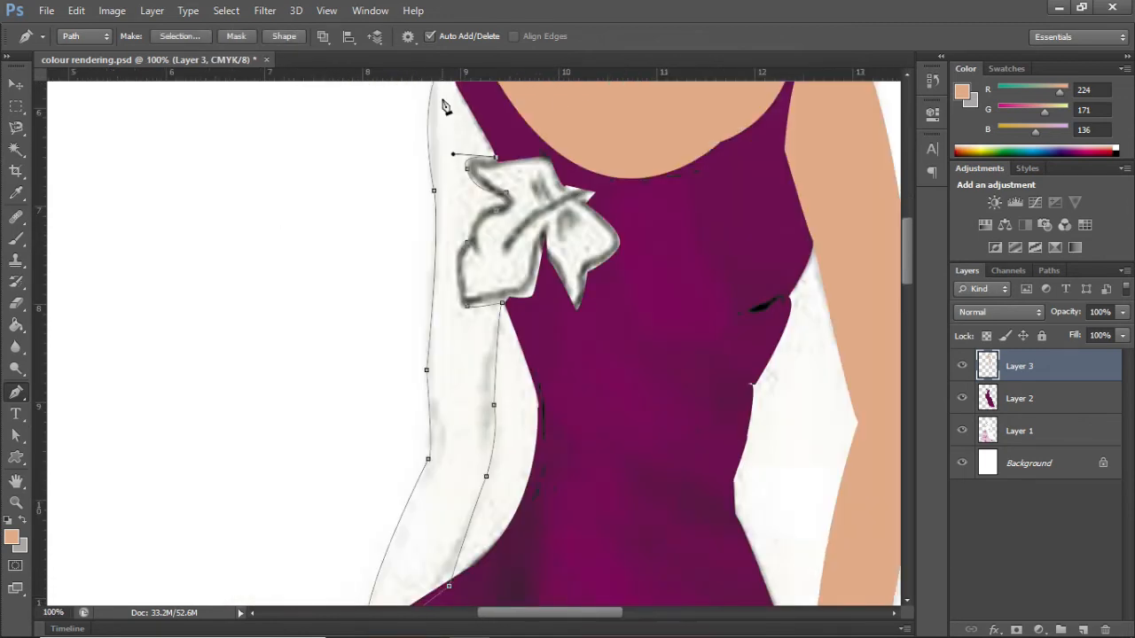
scroll(499, 483, up, 3)
drag(455, 155, 483, 124)
alt+click(456, 155)
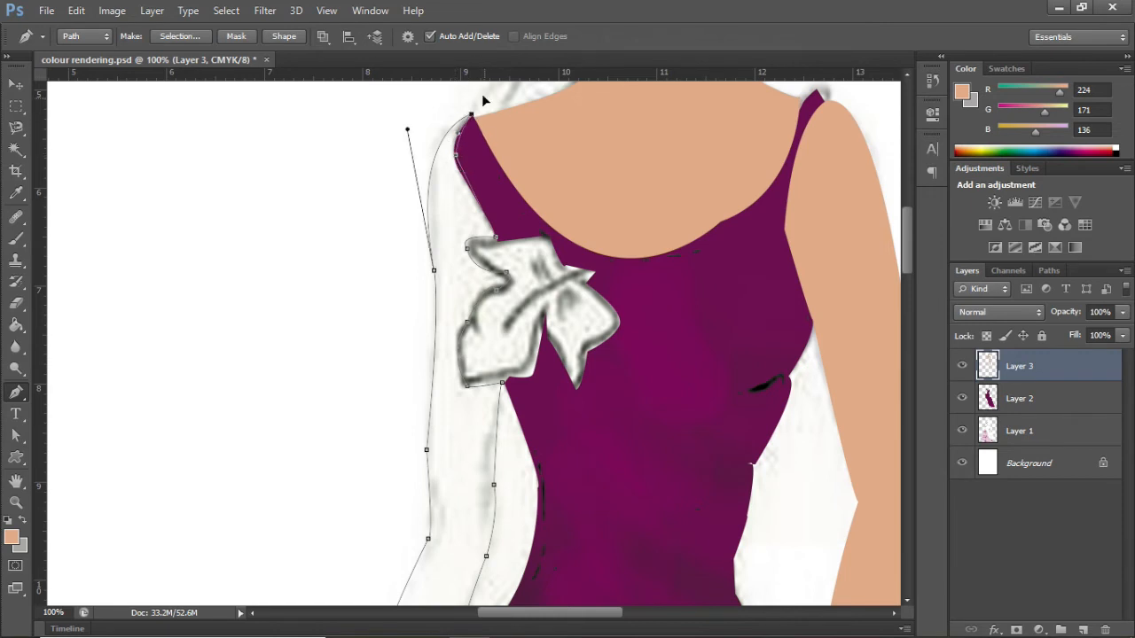
Step: Convert the left-hand arm's path to a selection, fill it with the skin tone and deselect
key(ctrl+Return)
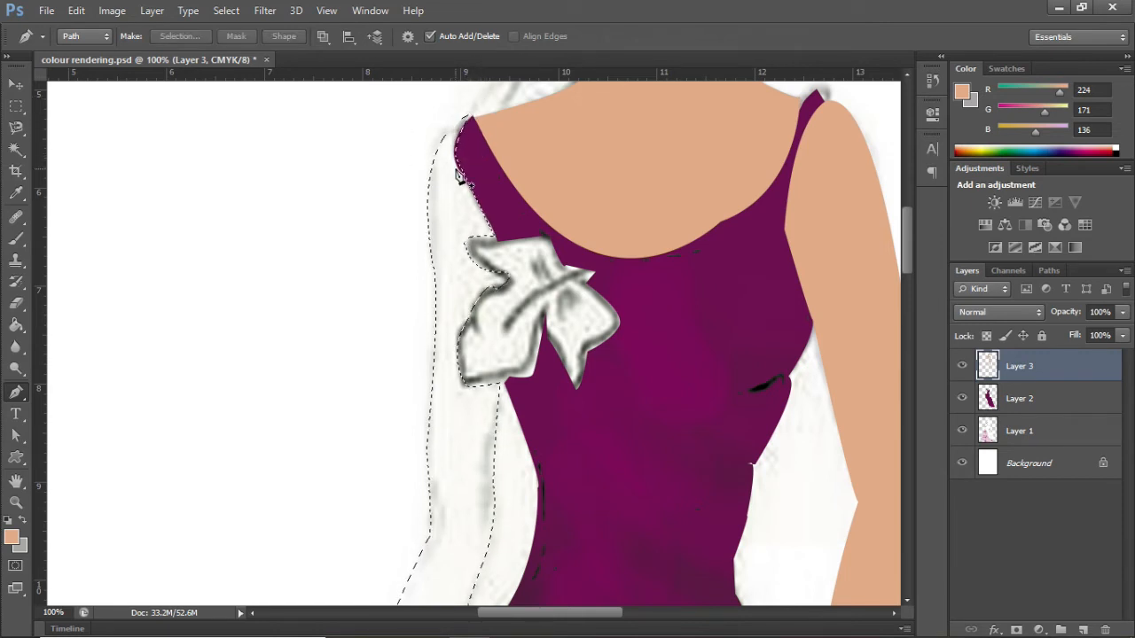
key(ctrl+minus)
key(ctrl+minus)
key(ctrl+minus)
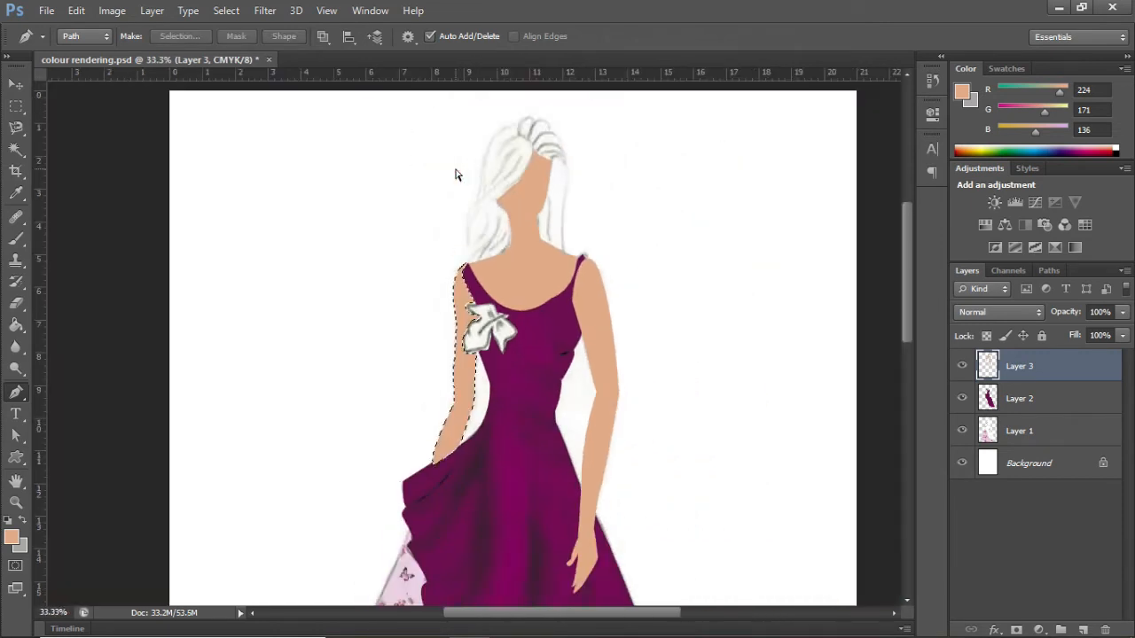
key(ctrl+minus)
key(ctrl+minus)
key(ctrl+minus)
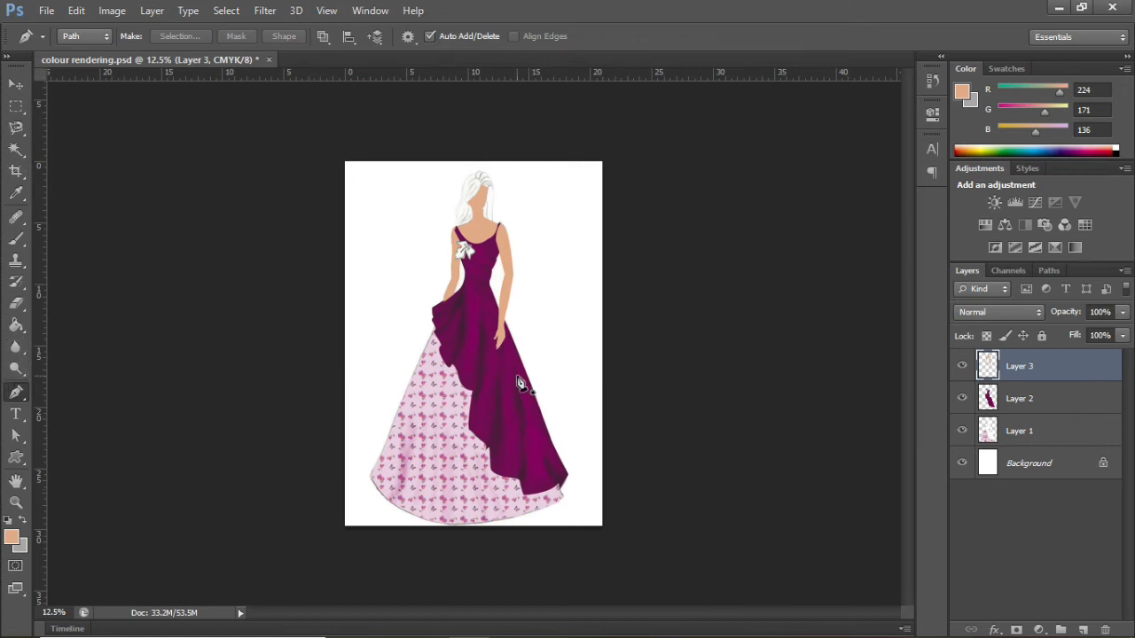
Step: Trace the whole hair outline around the face and neck with the Pen tool and convert it to a selection
key(ctrl+plus)
key(ctrl+plus)
key(ctrl+plus)
drag(747, 319, 741, 636)
scroll(467, 276, up, 1)
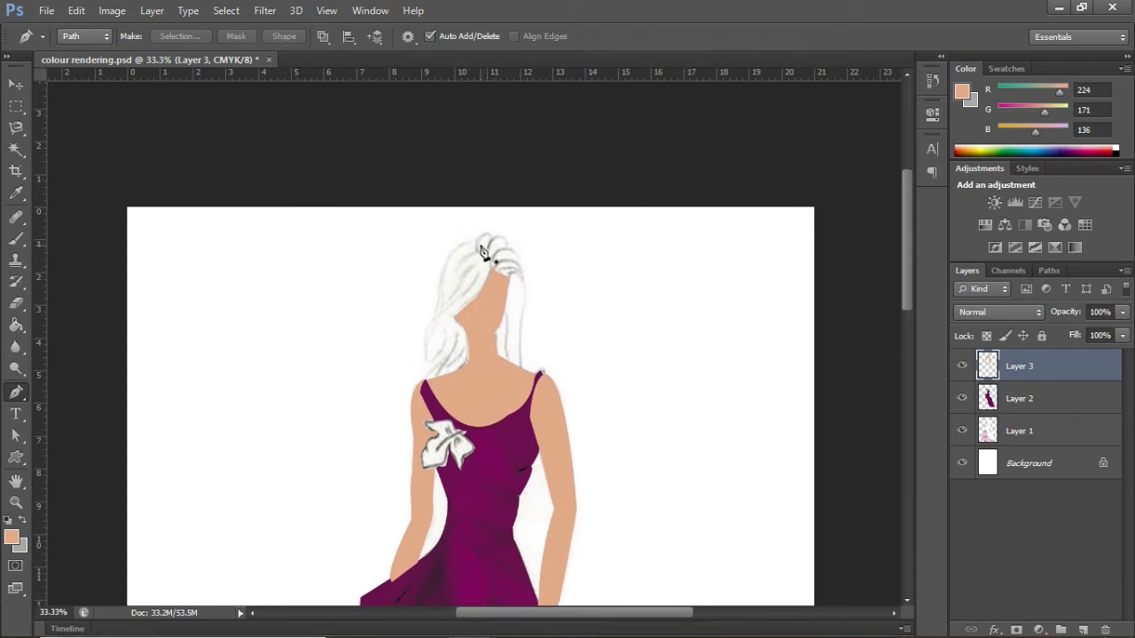
right_click(26, 398)
click(62, 393)
key(ctrl+plus)
click(515, 181)
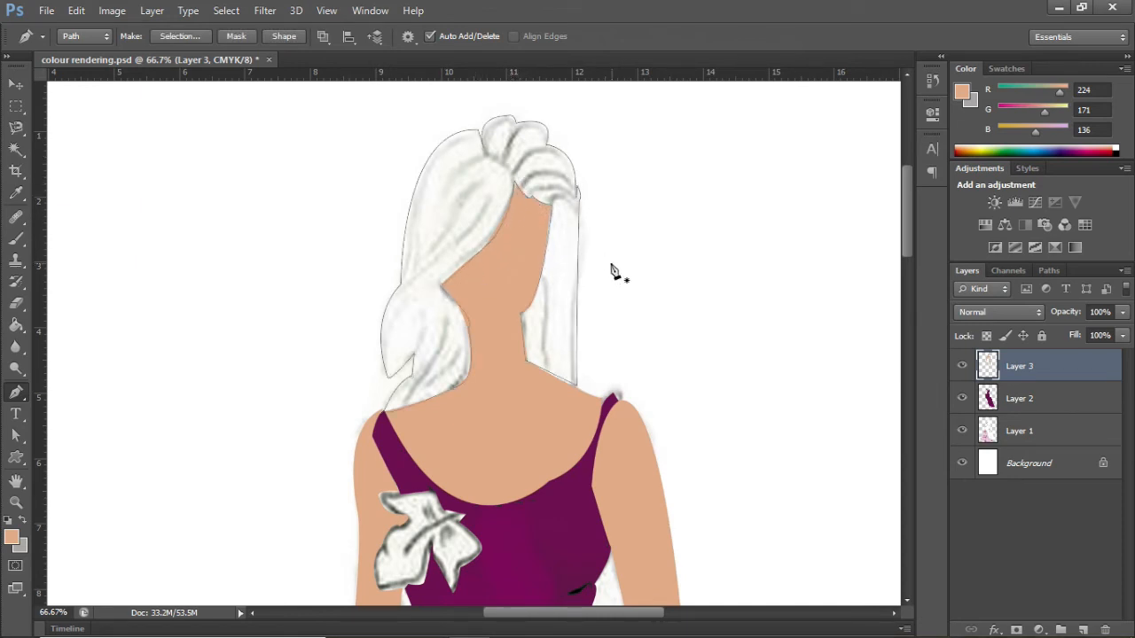
key(ctrl+Return)
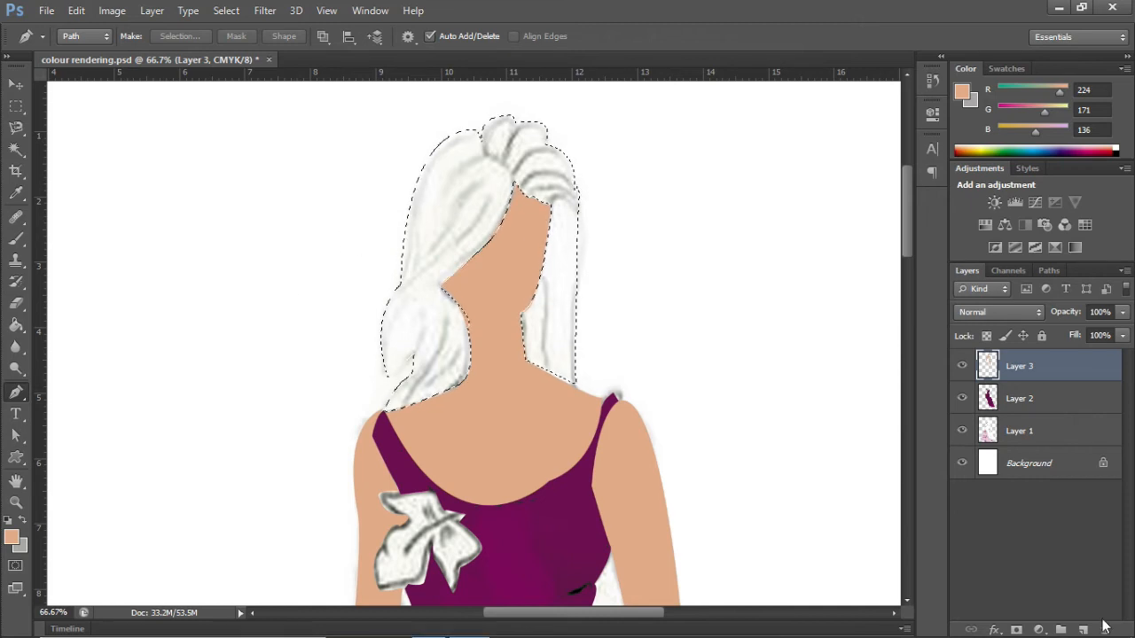
Step: Add a new layer and fill the hair selection with brown, RGB 116, 49, 4
key(ctrl+shift+alt+n)
click(10, 537)
drag(712, 455, 712, 413)
click(712, 408)
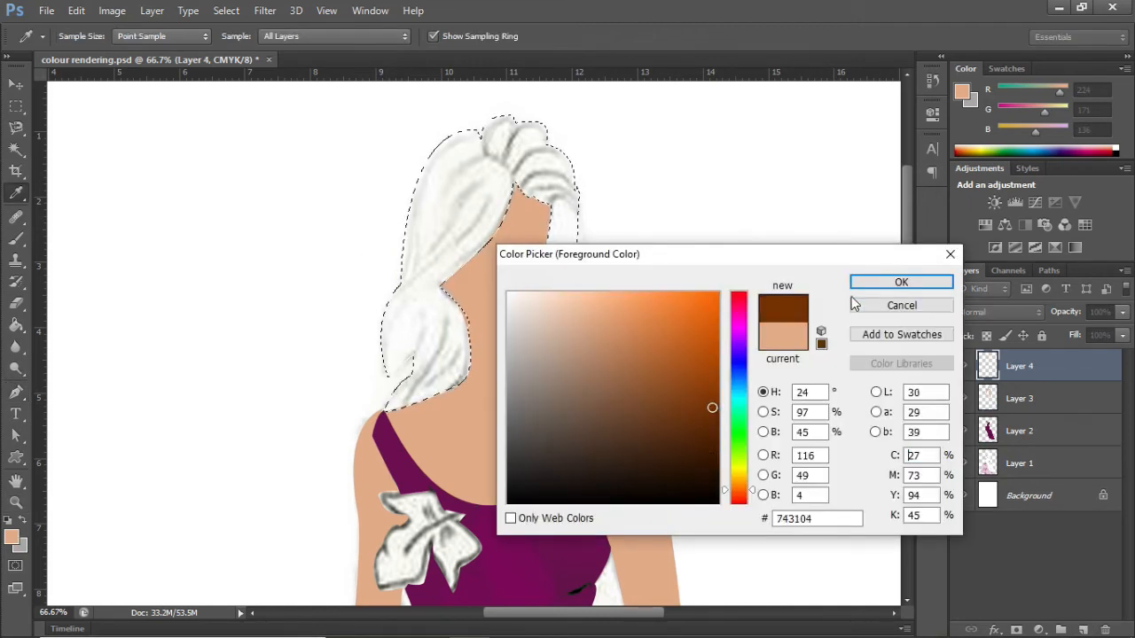
click(901, 282)
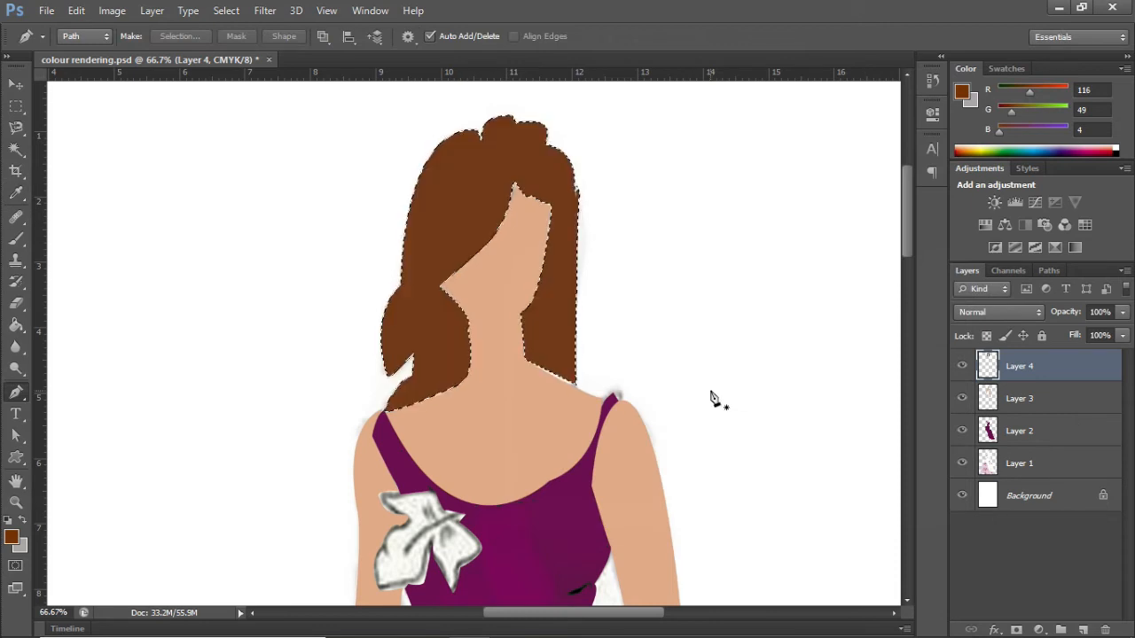
Step: Shade the hair strands with the Burn tool at brush size 65, using Midtones at 50% exposure
mouse_move(16, 368)
mouse_down()
mouse_move(101, 369)
mouse_move(101, 390)
mouse_up()
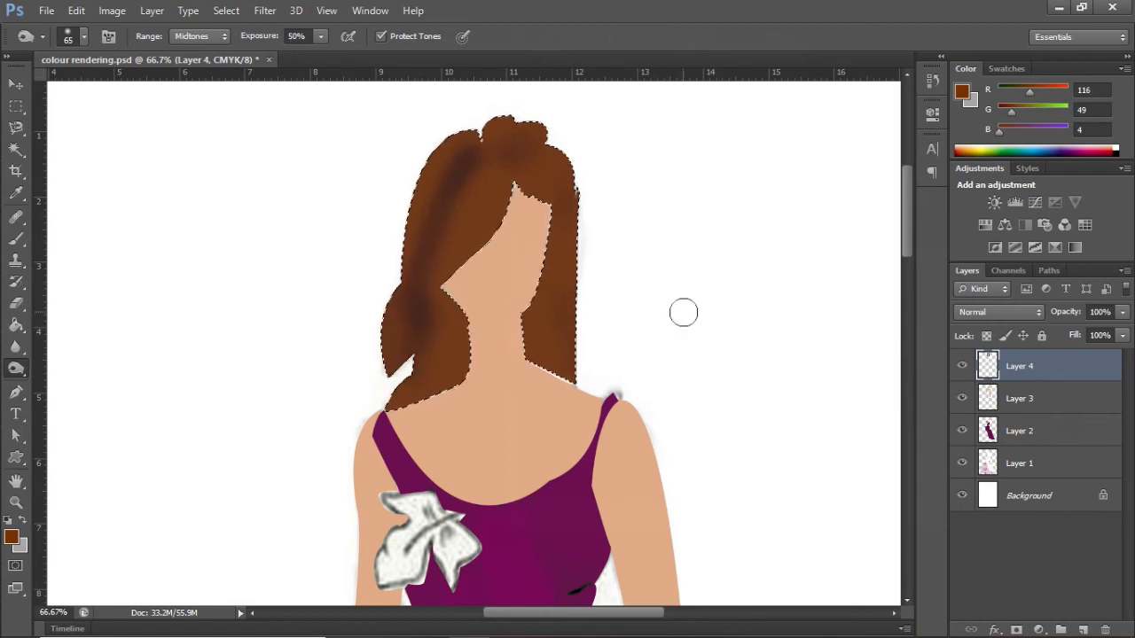
key(ctrl+minus)
key(ctrl+minus)
key(ctrl+minus)
key(ctrl+minus)
key(ctrl+minus)
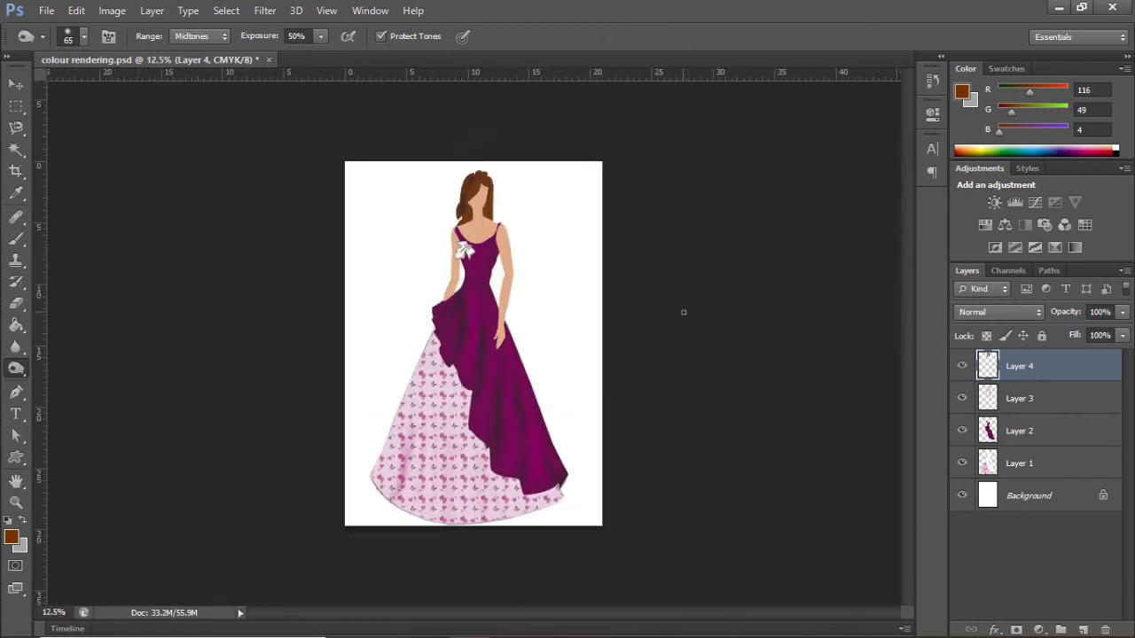
Step: Set the hair layer's blend mode to Linear Burn
click(1002, 312)
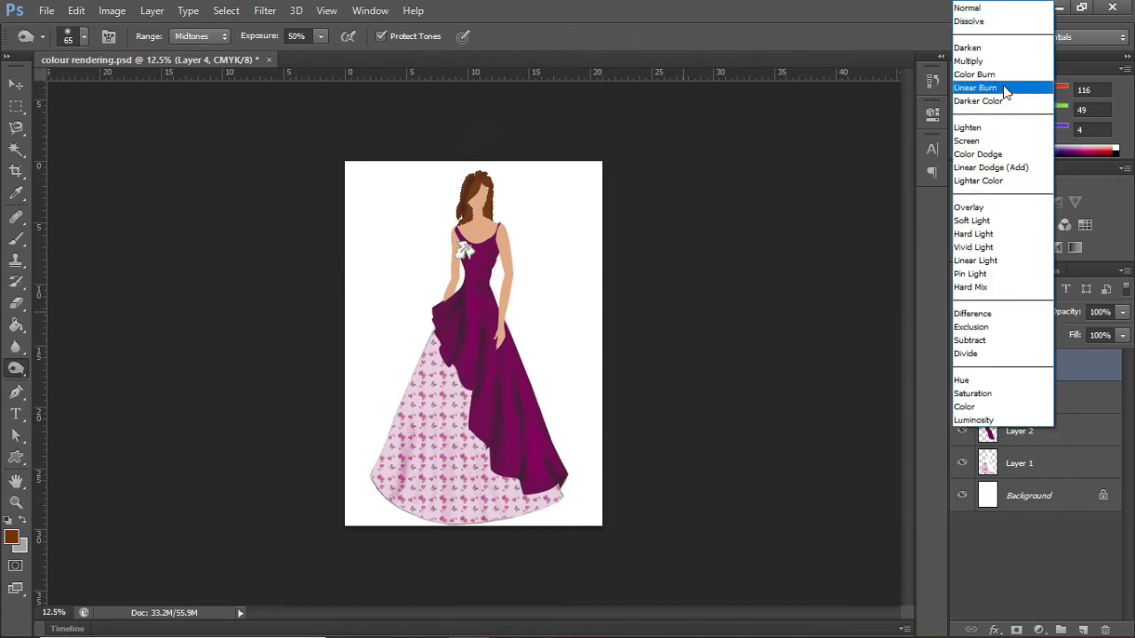
click(1006, 89)
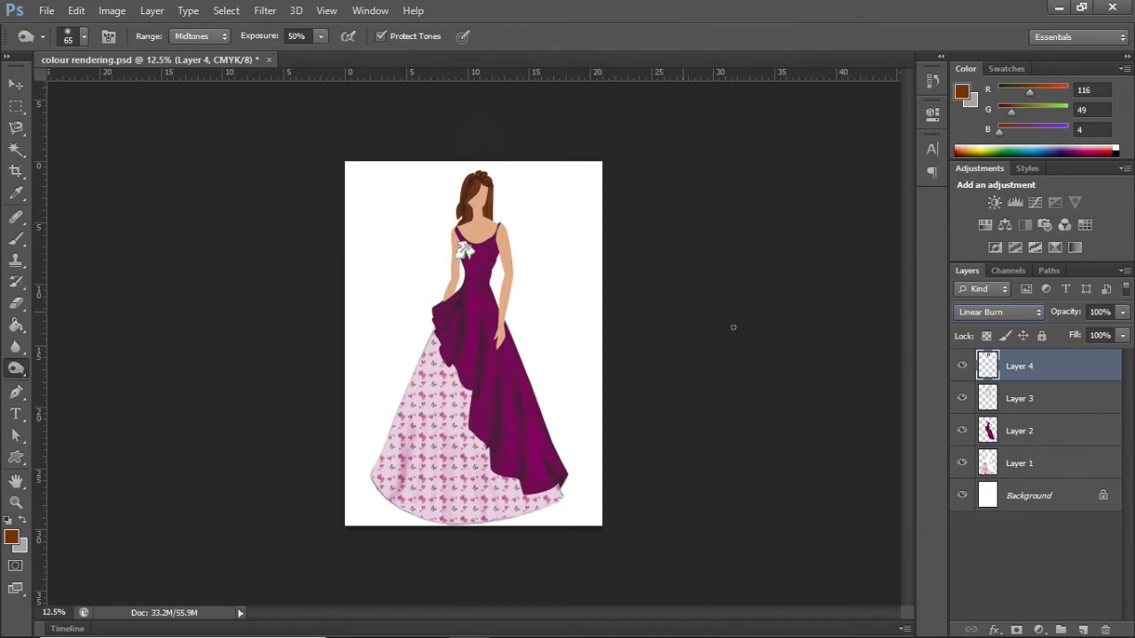
Step: Trace the outline of the white flower on the bodice with the Pen tool
key(ctrl+plus)
key(ctrl+plus)
key(ctrl+plus)
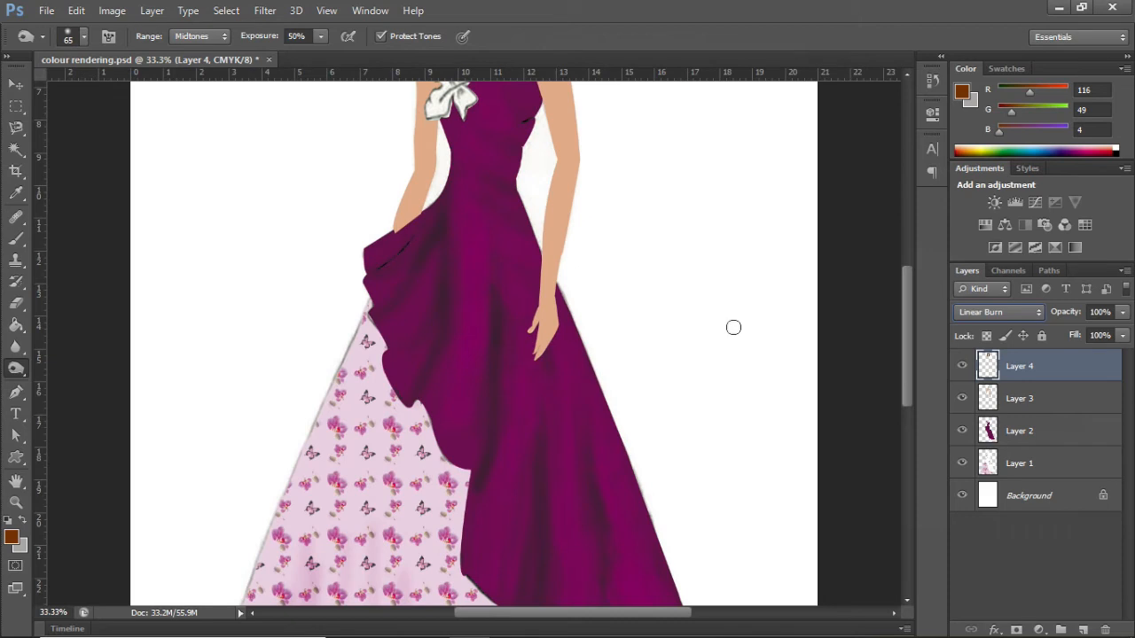
drag(906, 380, 907, 304)
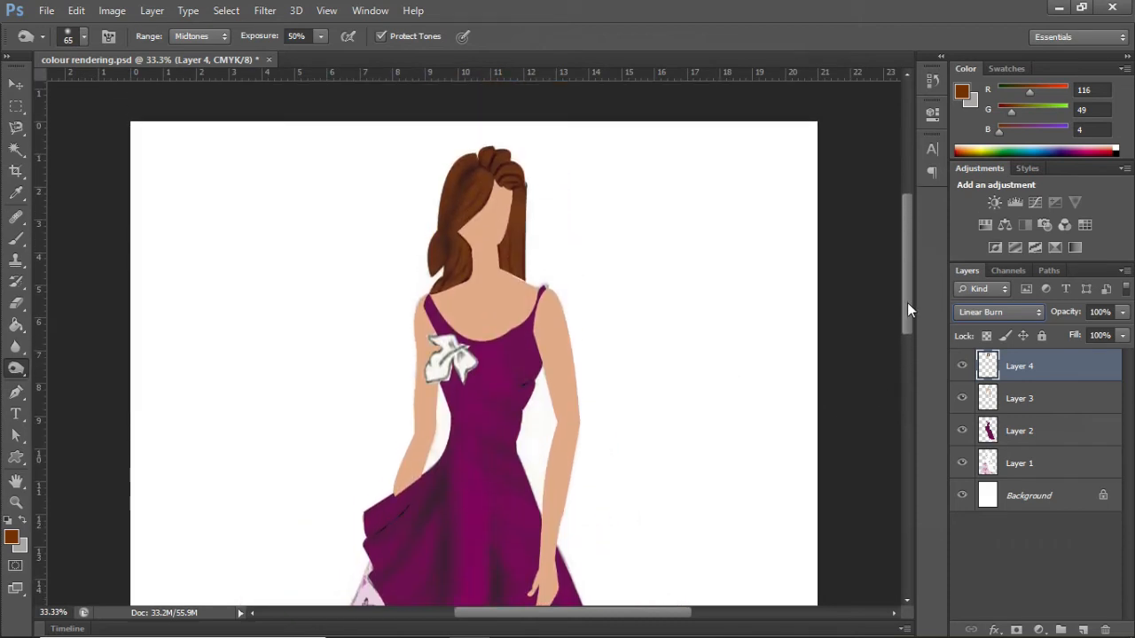
click(16, 391)
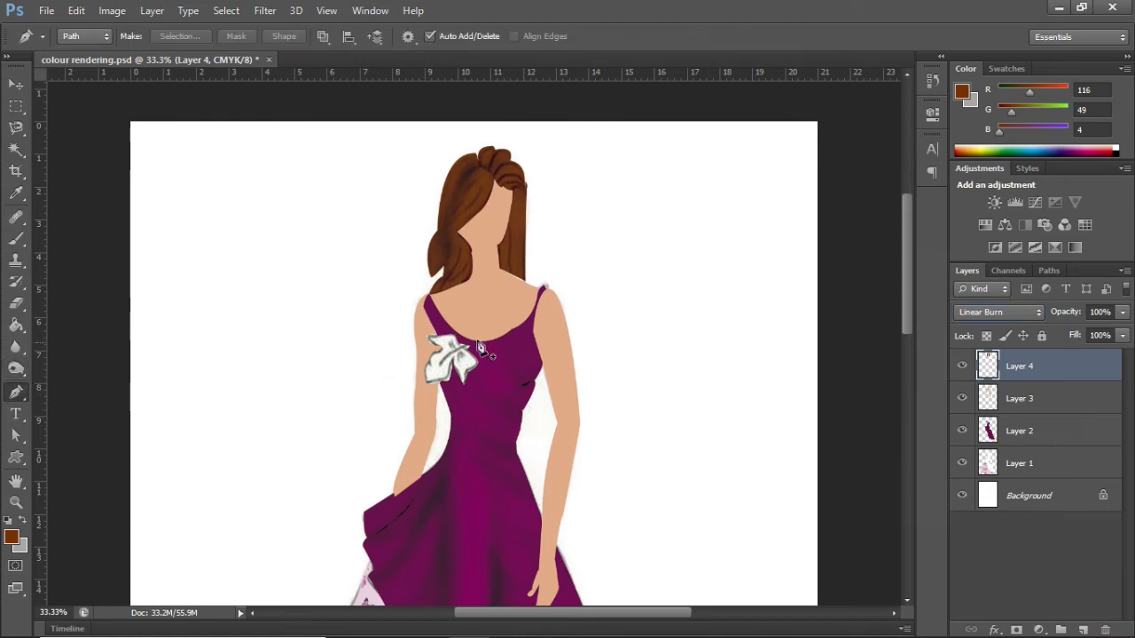
scroll(472, 364, up, 2)
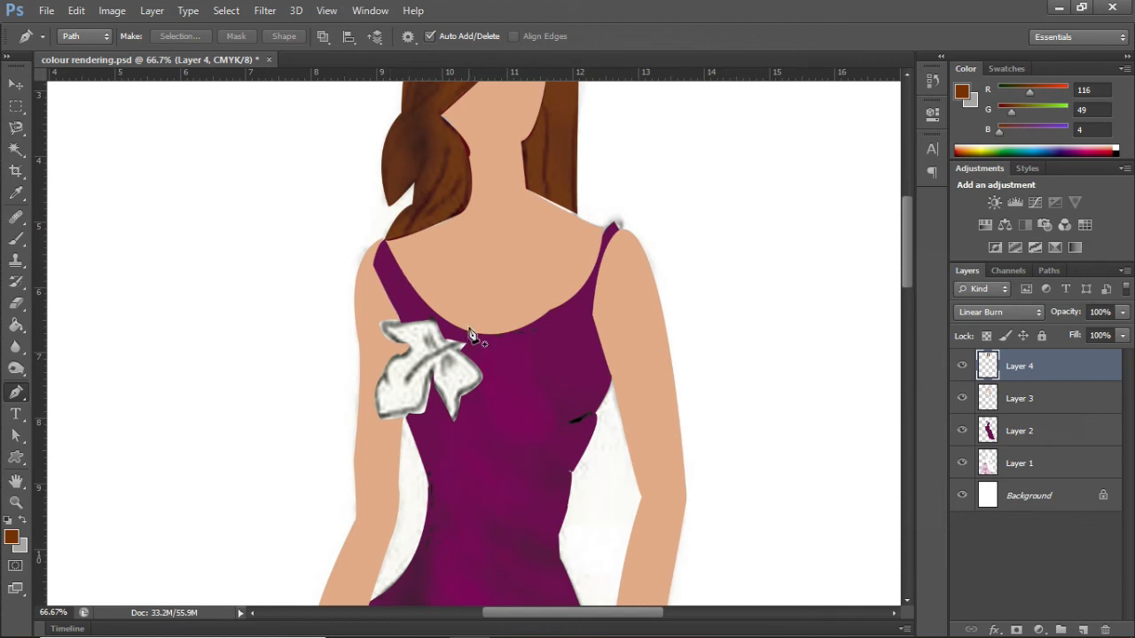
click(467, 345)
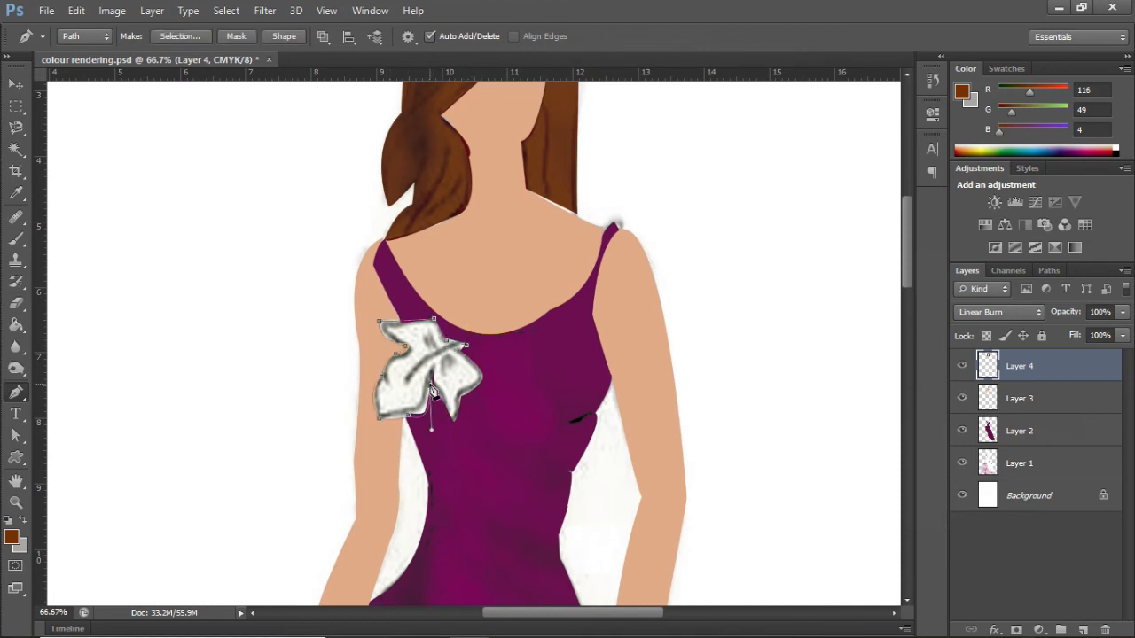
click(432, 377)
key(ctrl+z)
drag(455, 421, 468, 427)
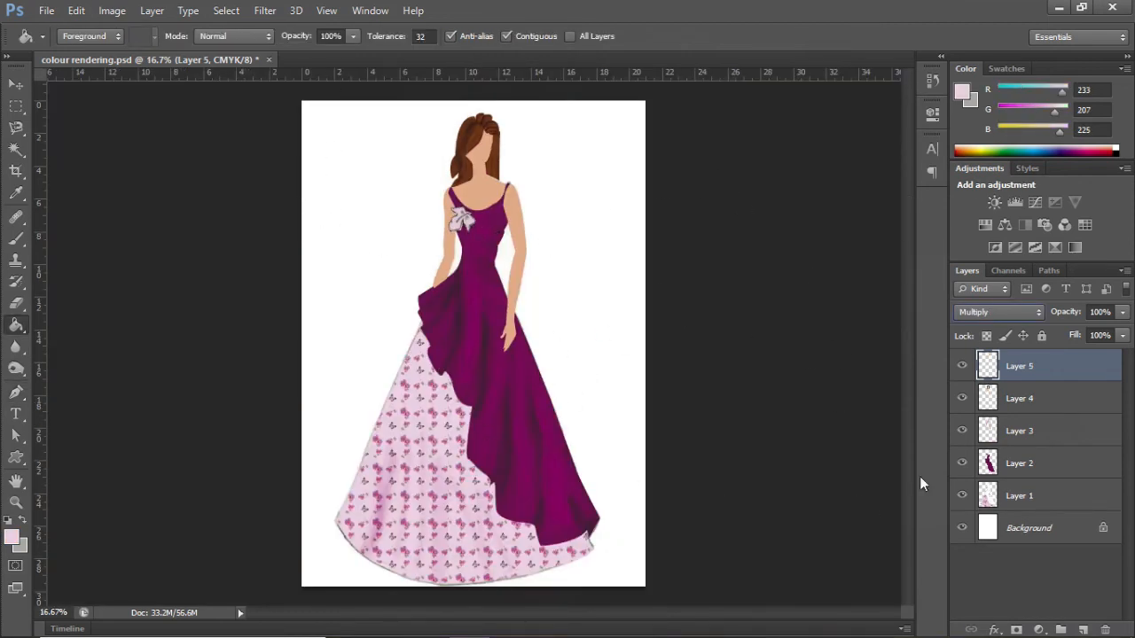
Step: Open the 107449050-floral seamless pattern image with the green tropical leaves
click(1037, 529)
click(46, 10)
click(63, 44)
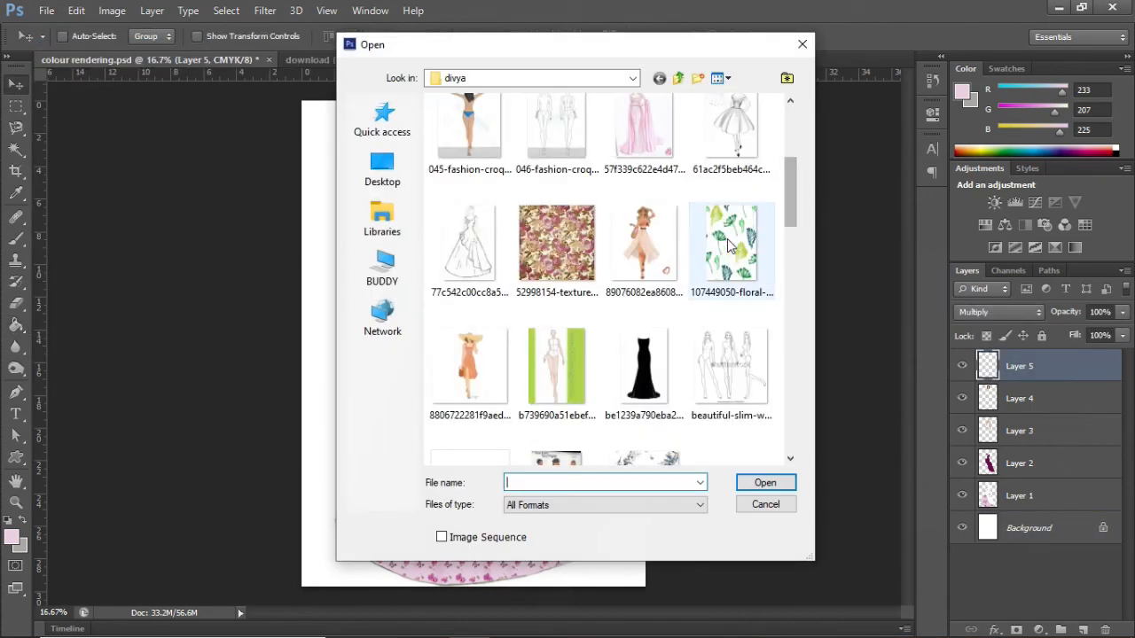
click(727, 244)
double_click(728, 247)
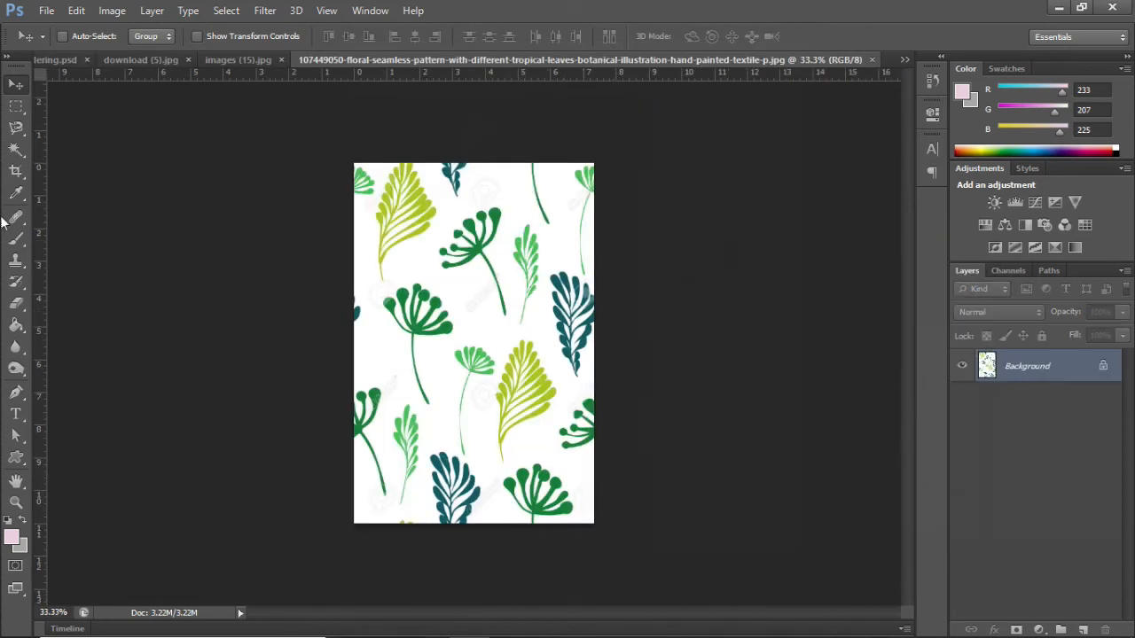
click(16, 105)
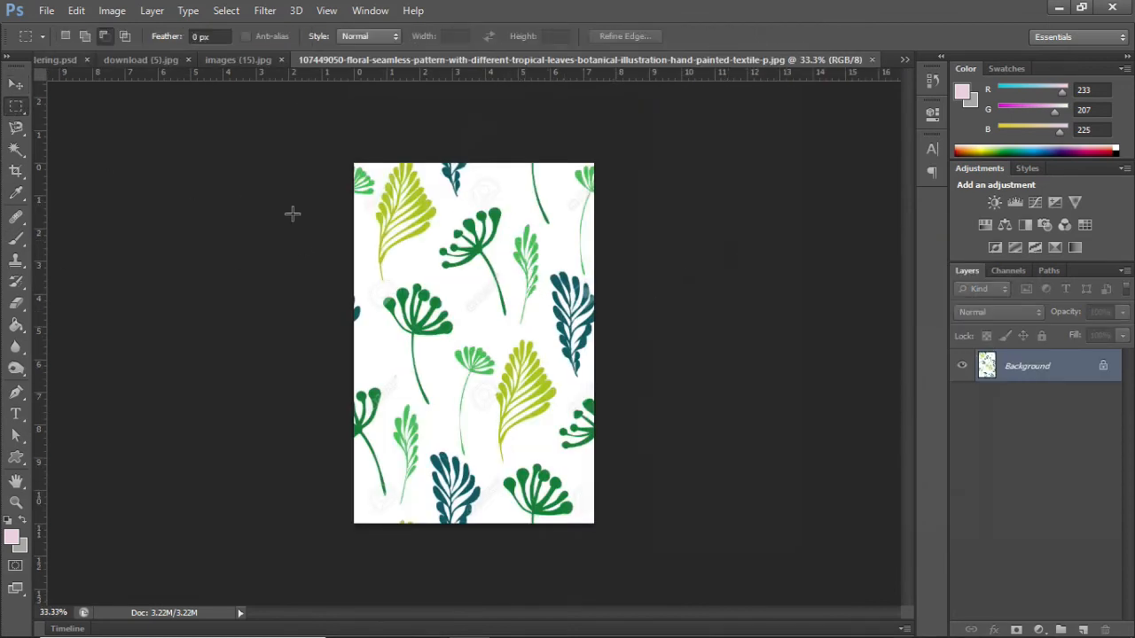
drag(369, 171, 577, 515)
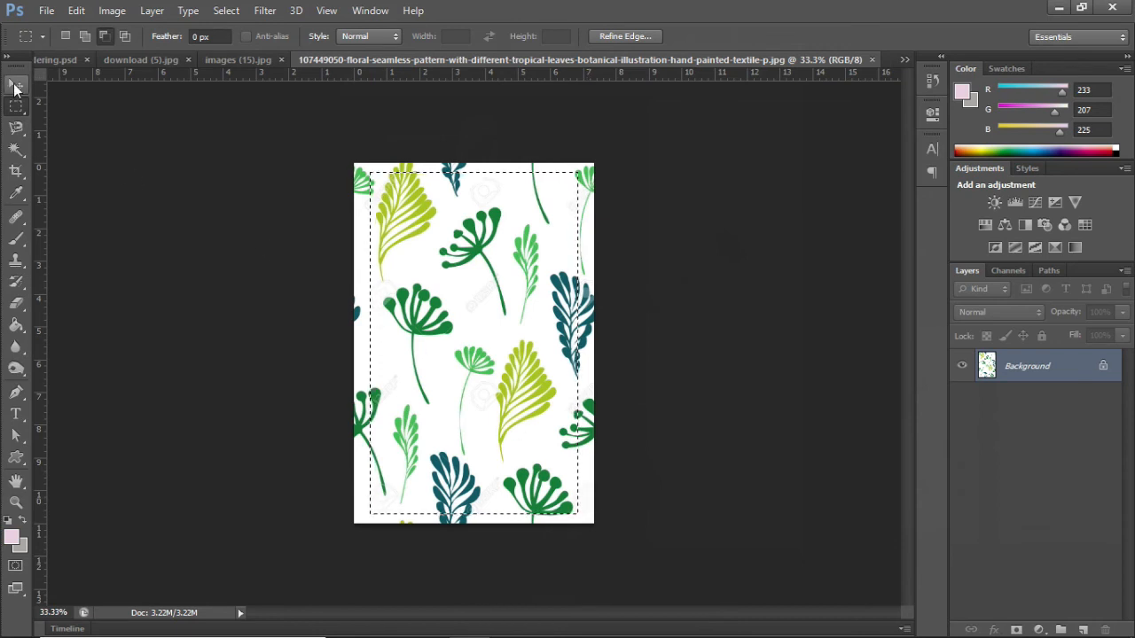
click(15, 85)
drag(535, 418, 534, 381)
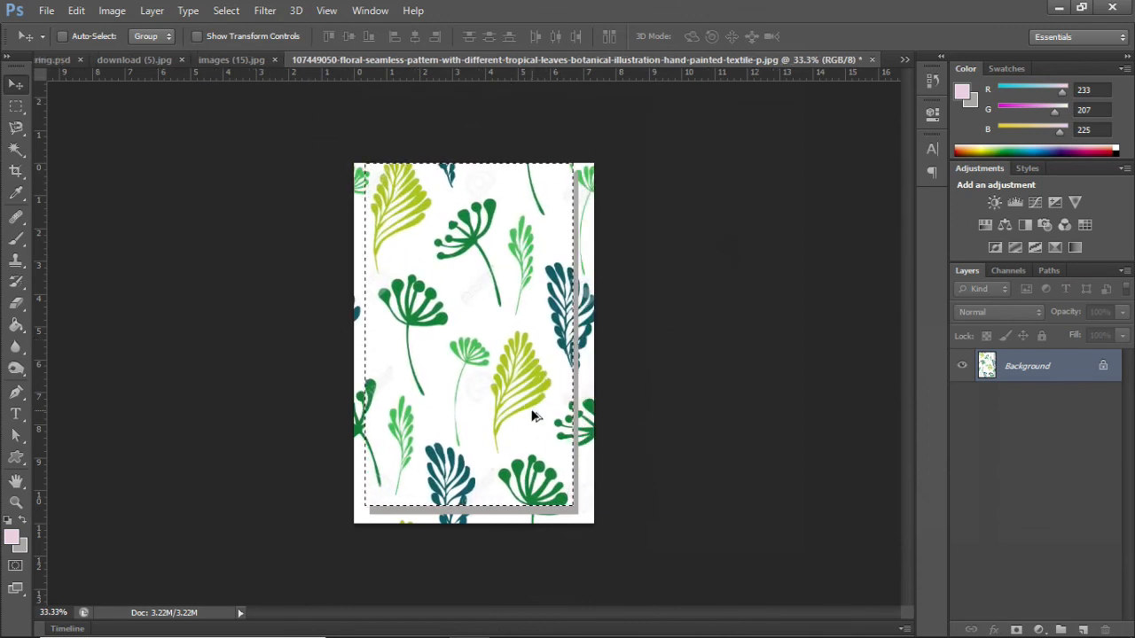
key(ctrl+z)
key(ctrl+d)
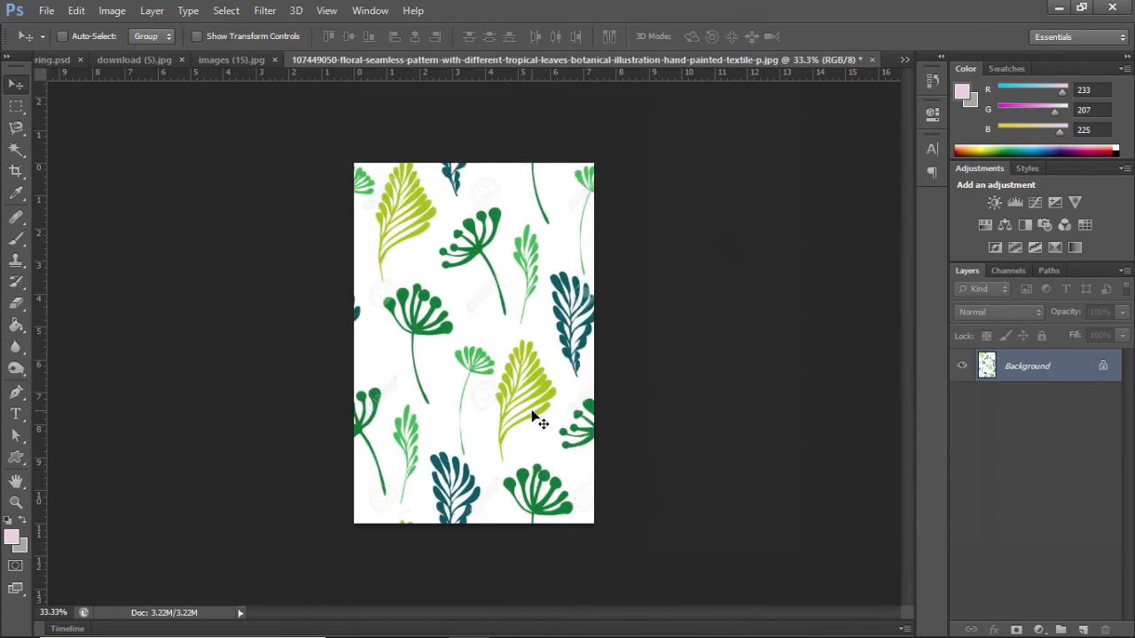
Step: Duplicate the leaf pattern's background as a new layer and bring it into the colour rendering document
key(ctrl+j)
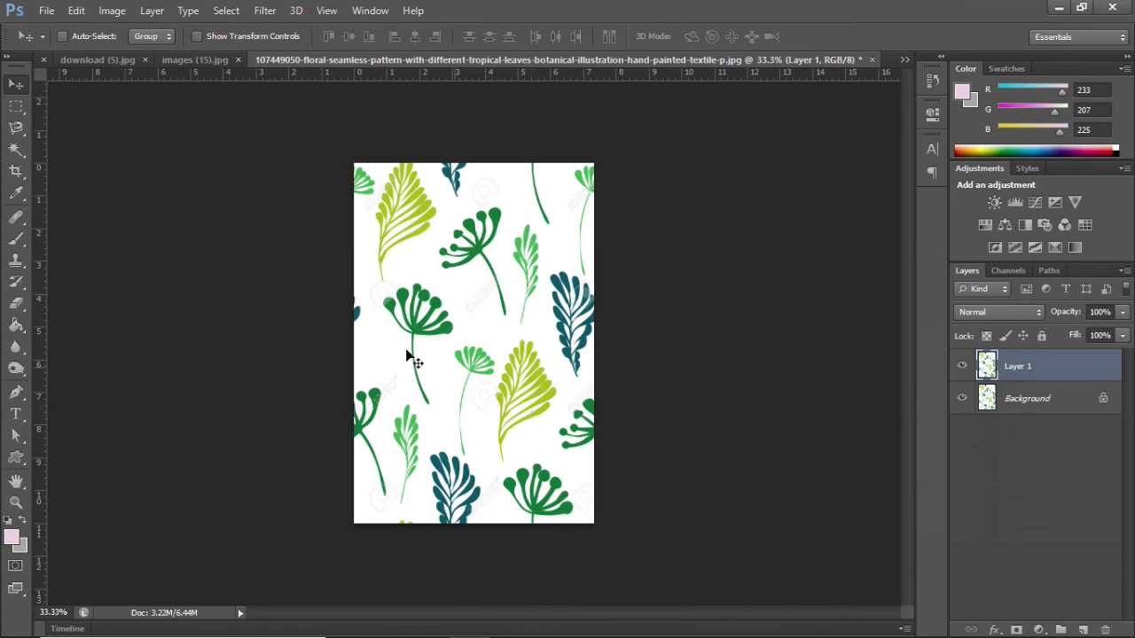
drag(485, 335, 424, 198)
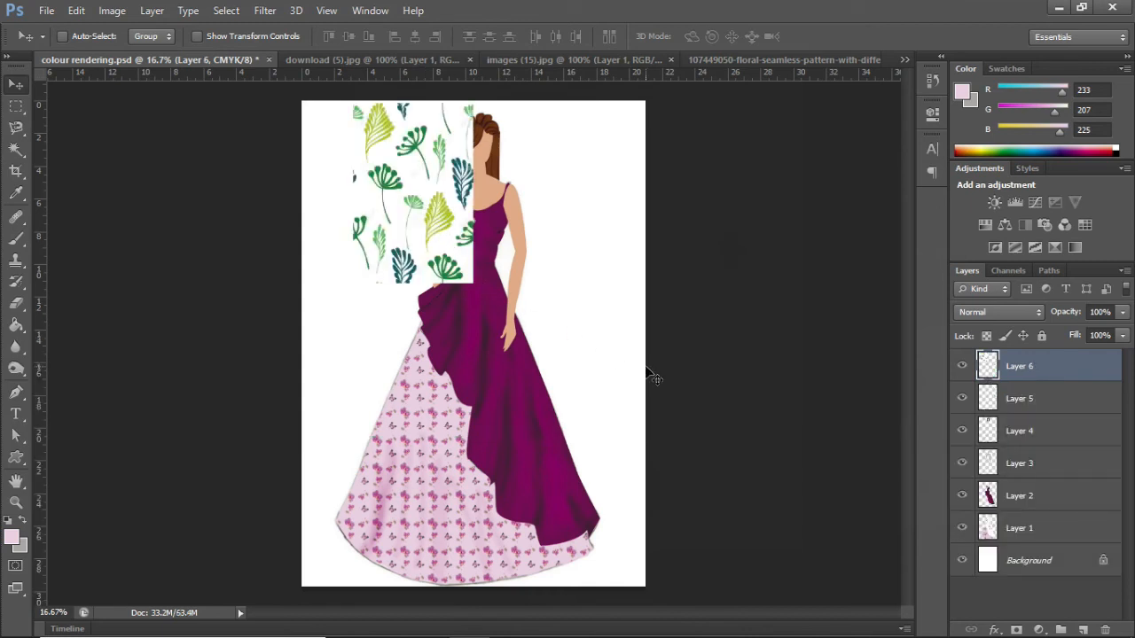
click(1076, 564)
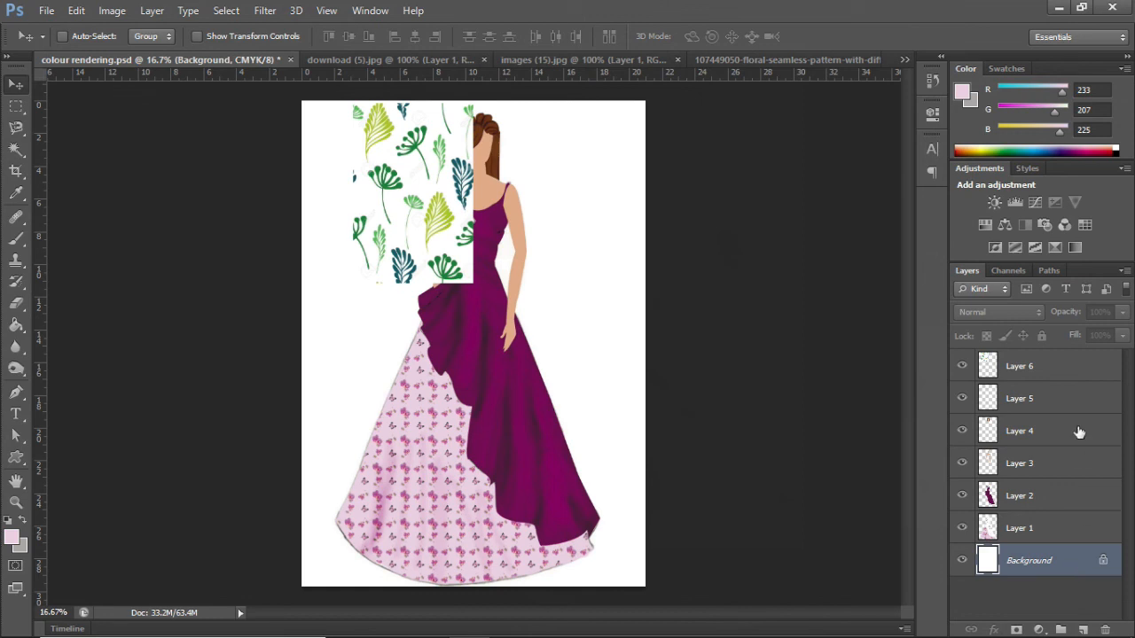
Step: Scale the leaf pattern to 286.37% width and 274.62% height to cover the canvas, and place its layer directly above the Background
click(1056, 362)
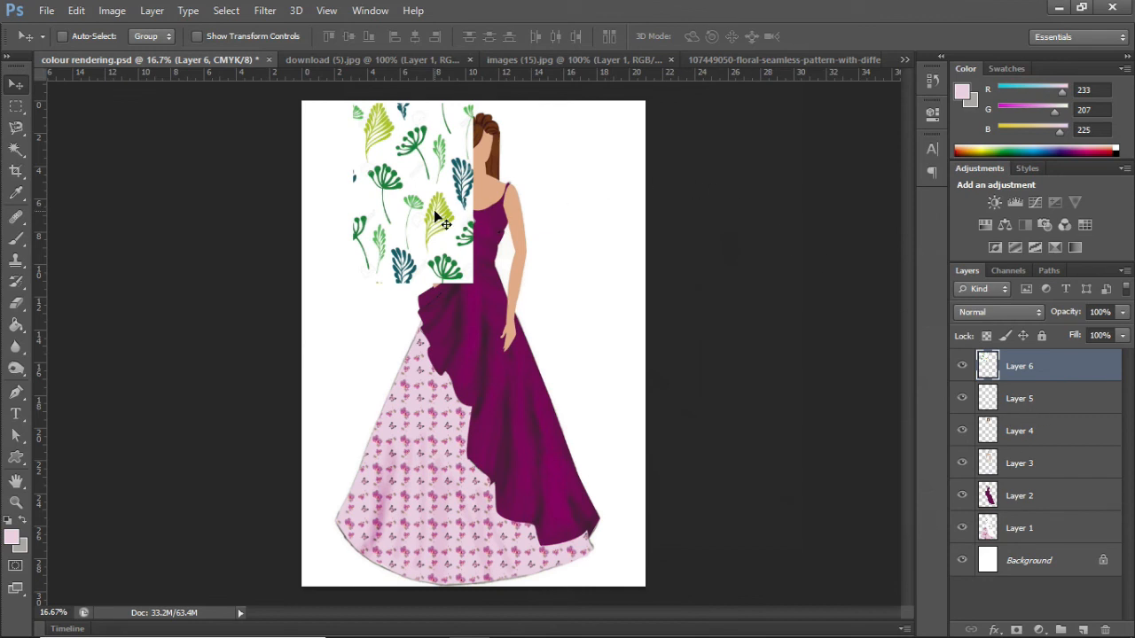
key(ctrl+t)
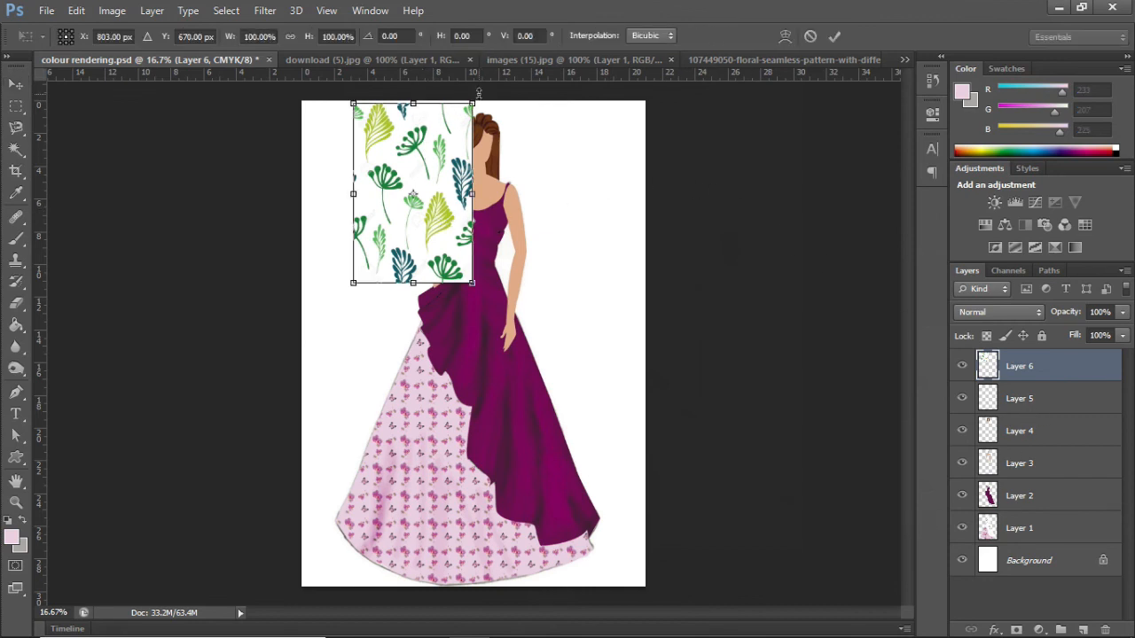
drag(472, 104, 645, 102)
drag(353, 282, 302, 592)
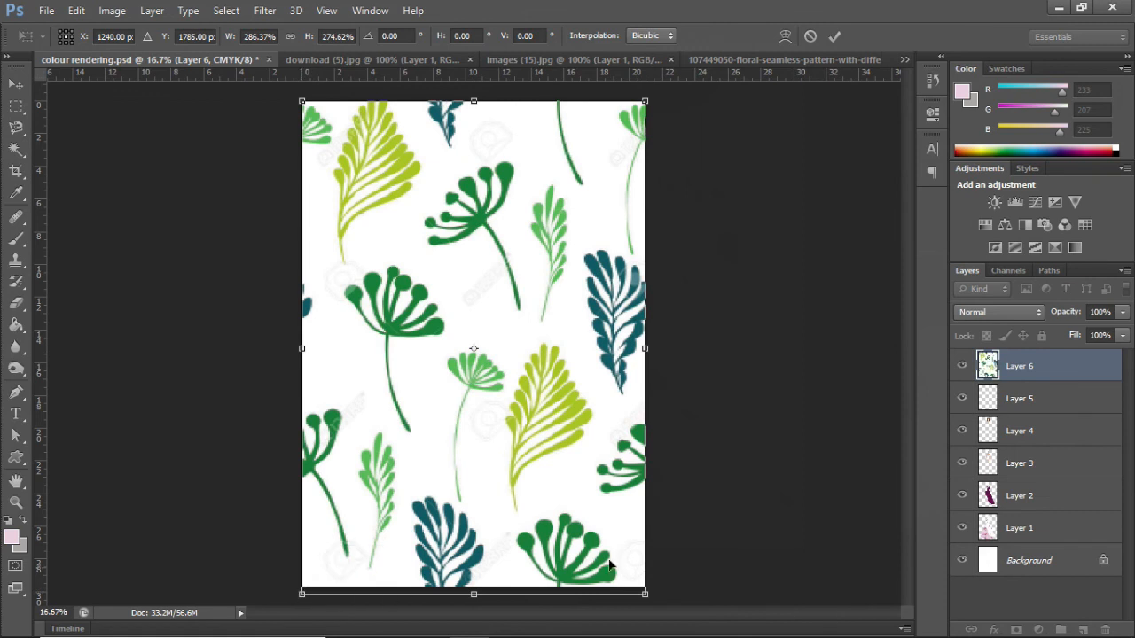
key(Return)
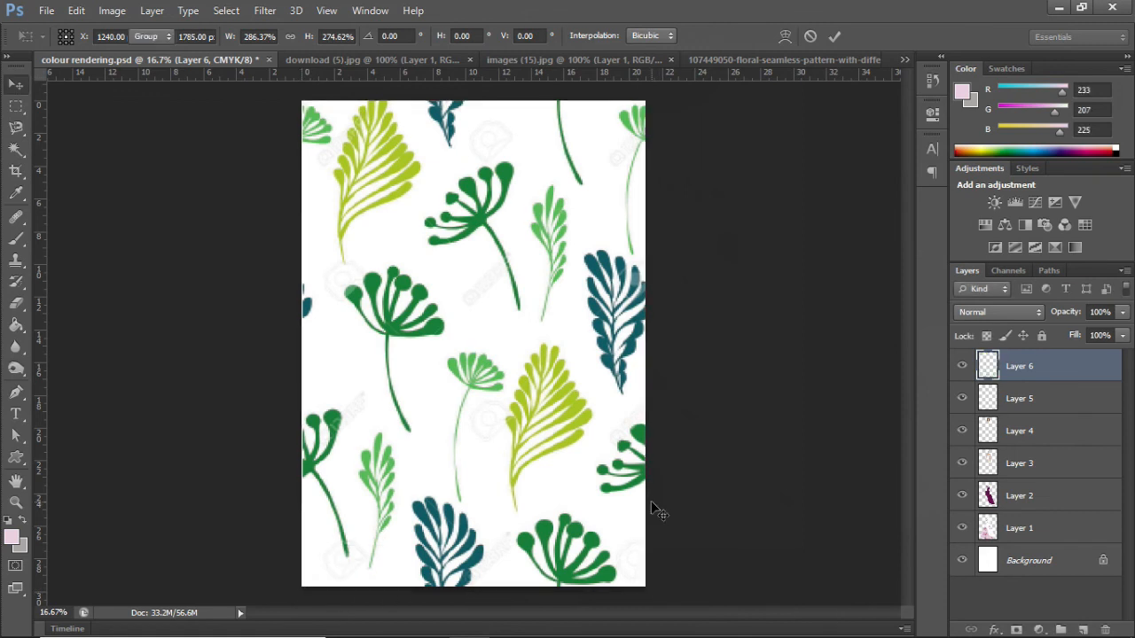
drag(1078, 367, 1085, 528)
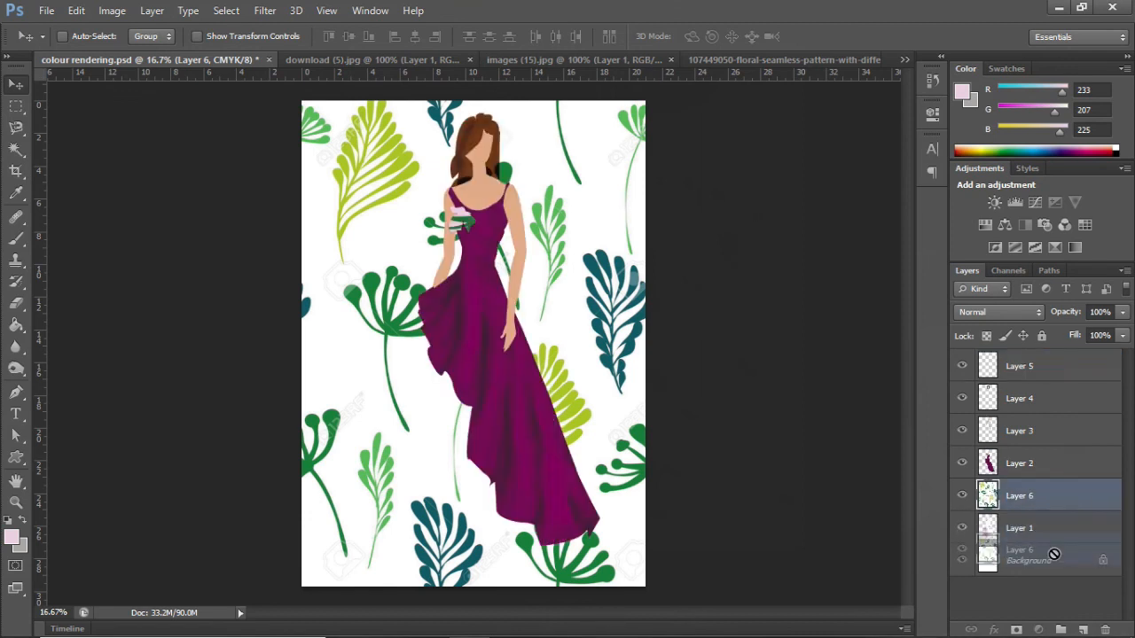
drag(1057, 499, 1073, 541)
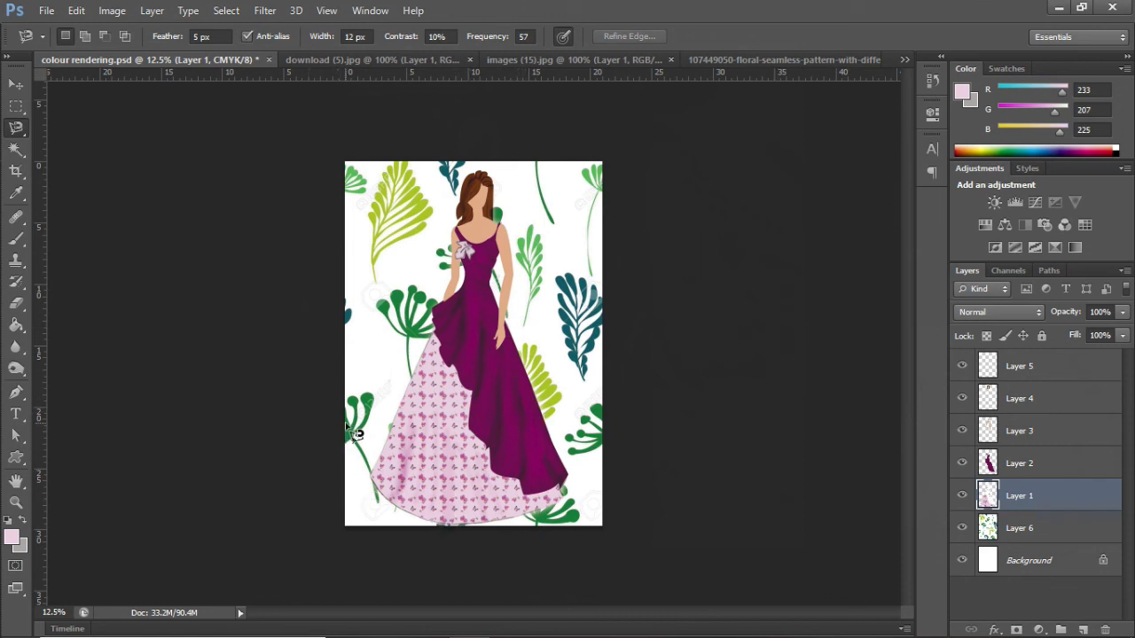
Step: Save the rendering, save a JPEG copy as colour rendering.jpg at quality 12 (Maximum), and minimize the program
click(45, 12)
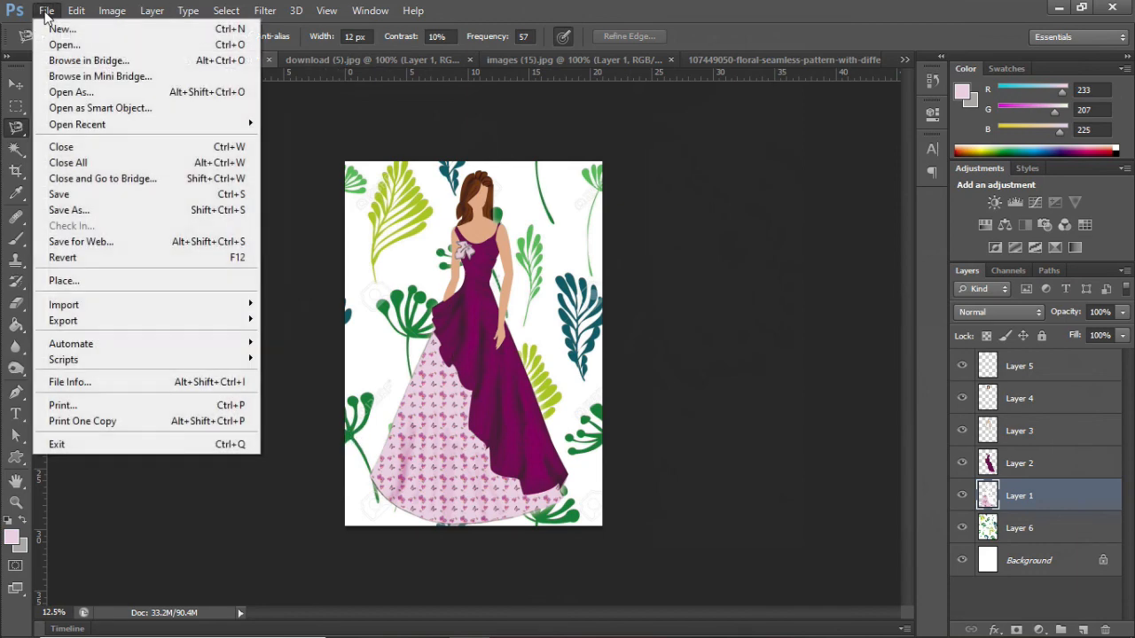
click(88, 194)
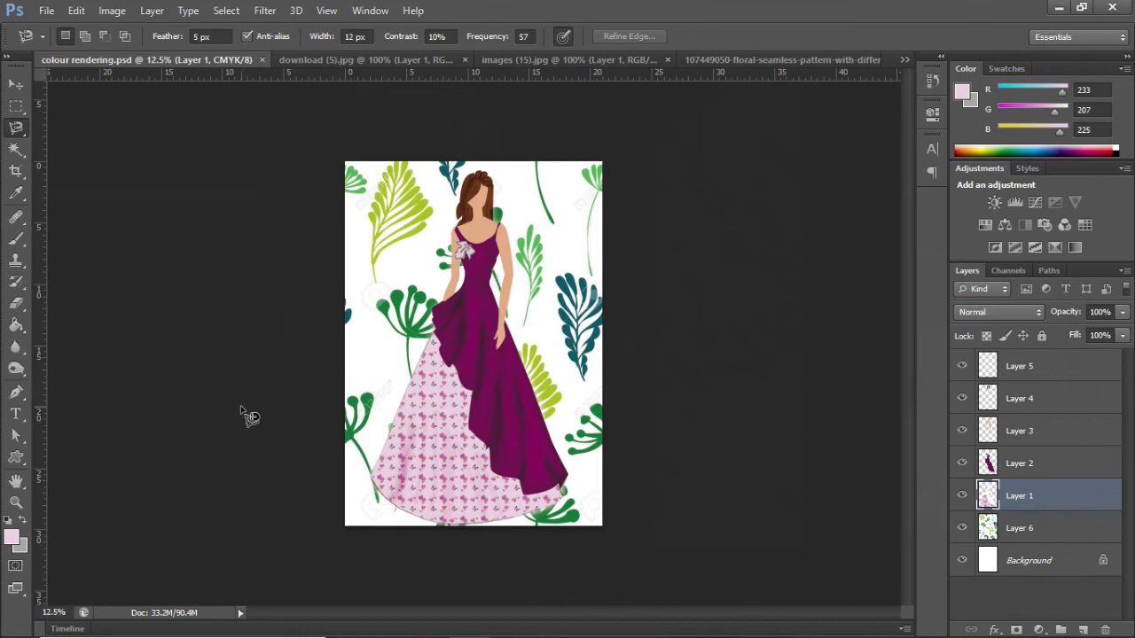
click(46, 11)
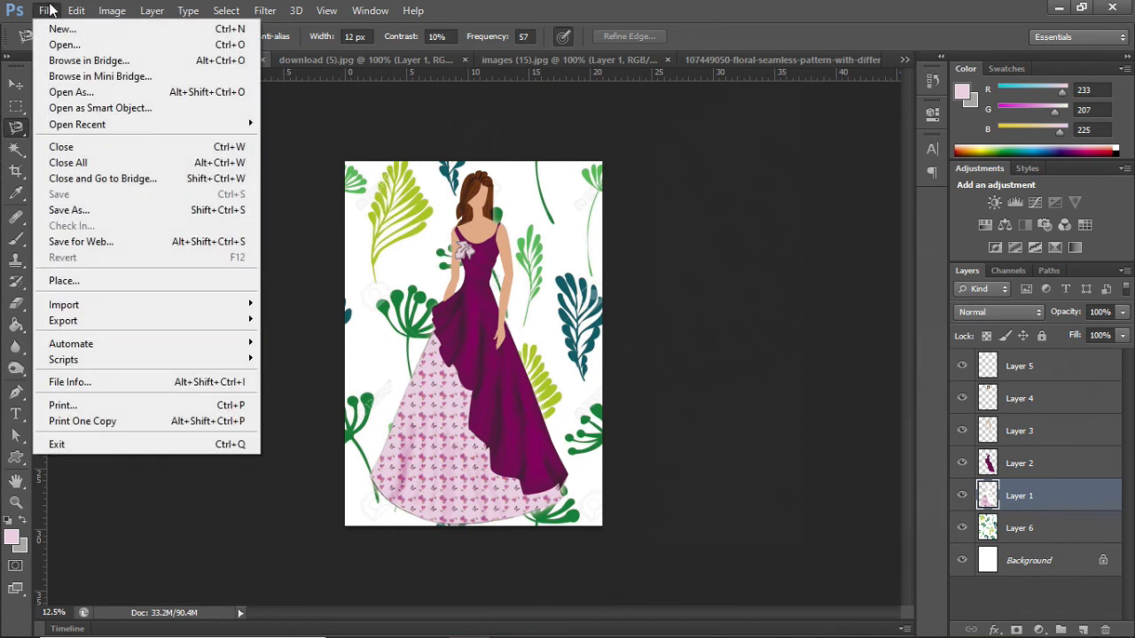
click(117, 211)
click(670, 364)
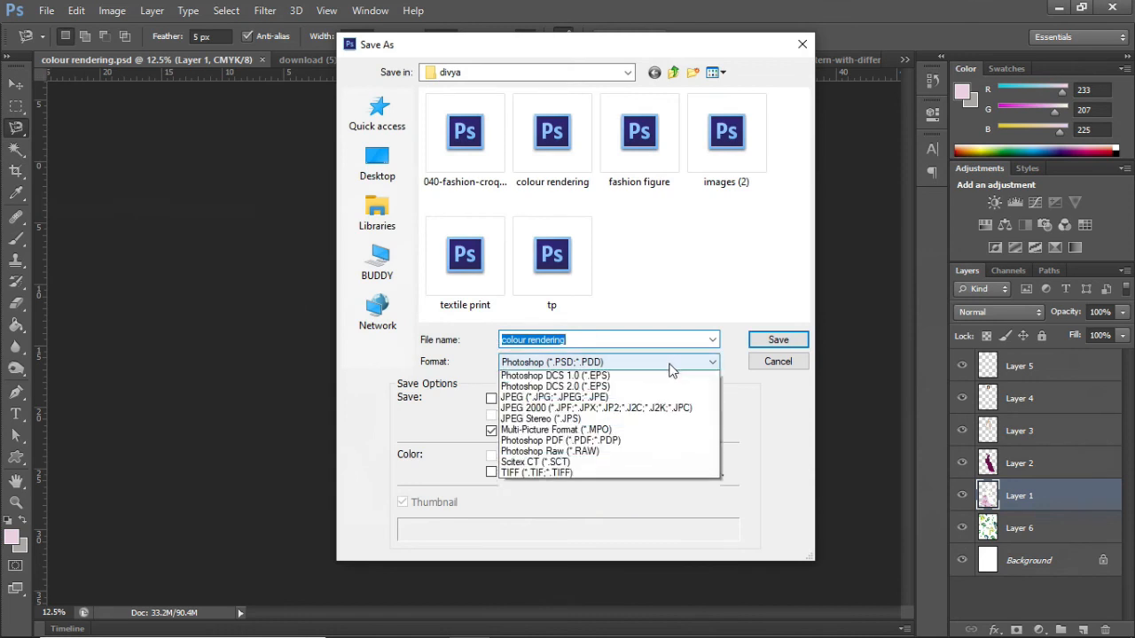
click(670, 432)
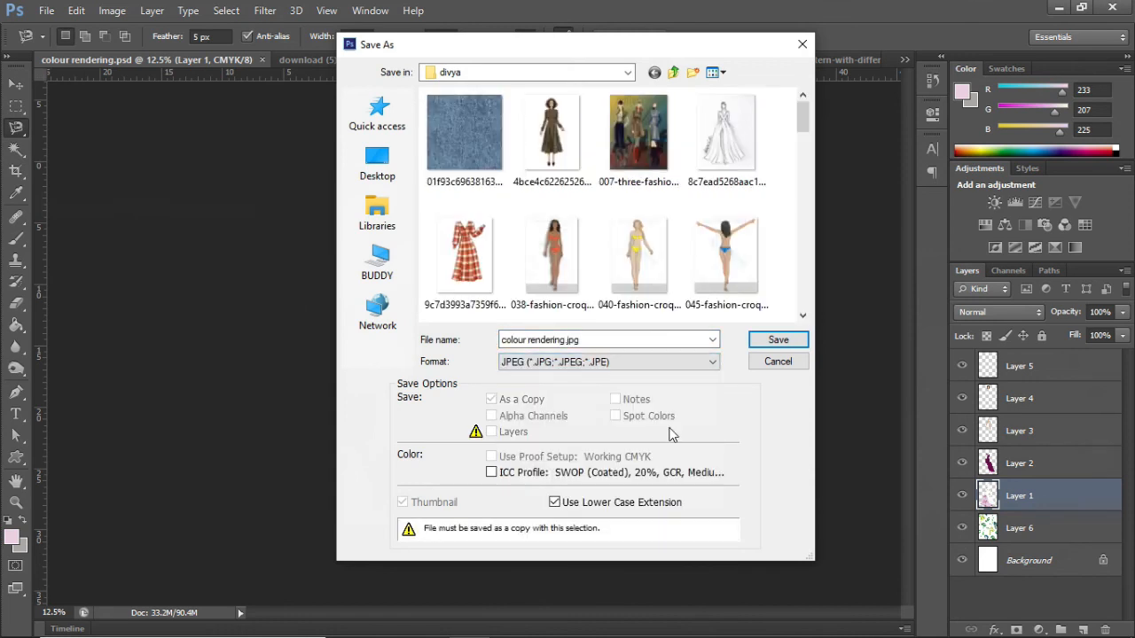
click(778, 340)
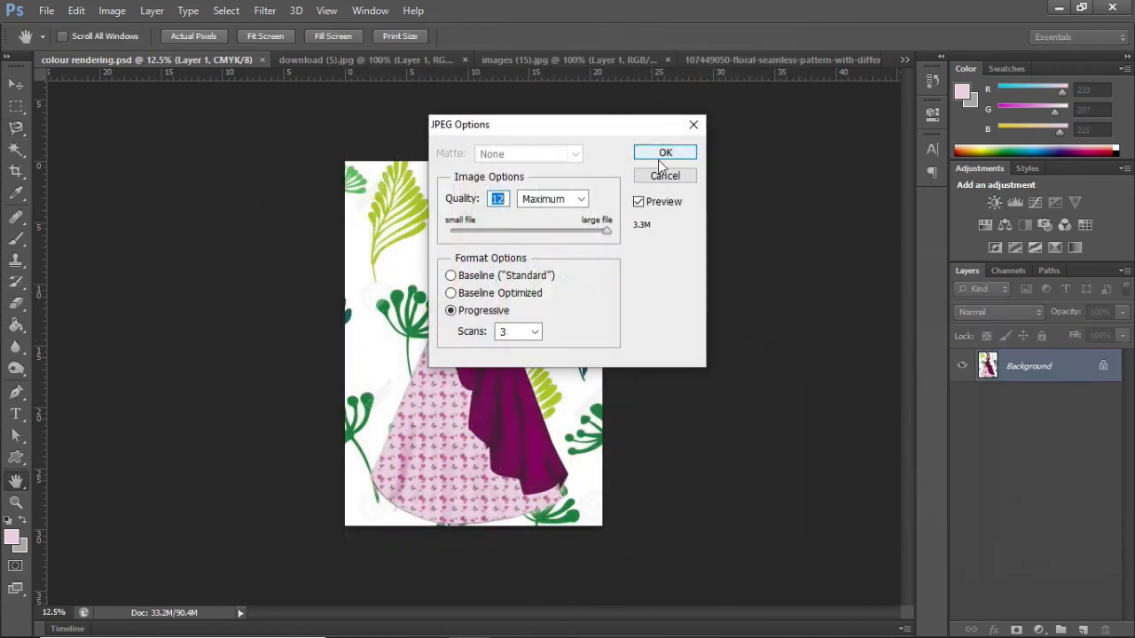
click(663, 156)
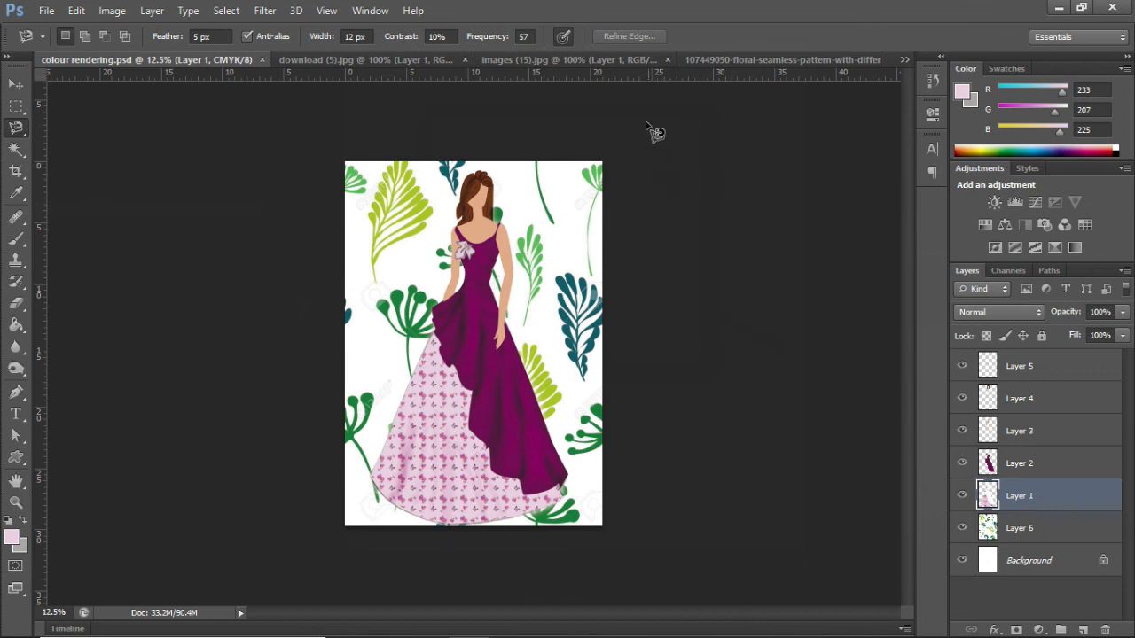
click(1059, 9)
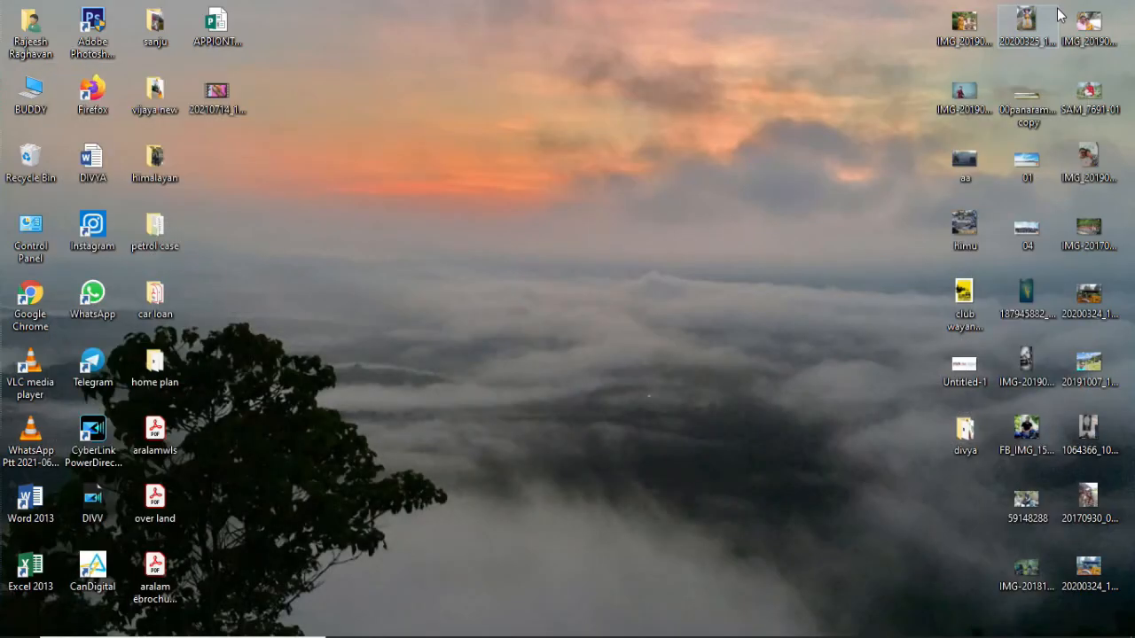